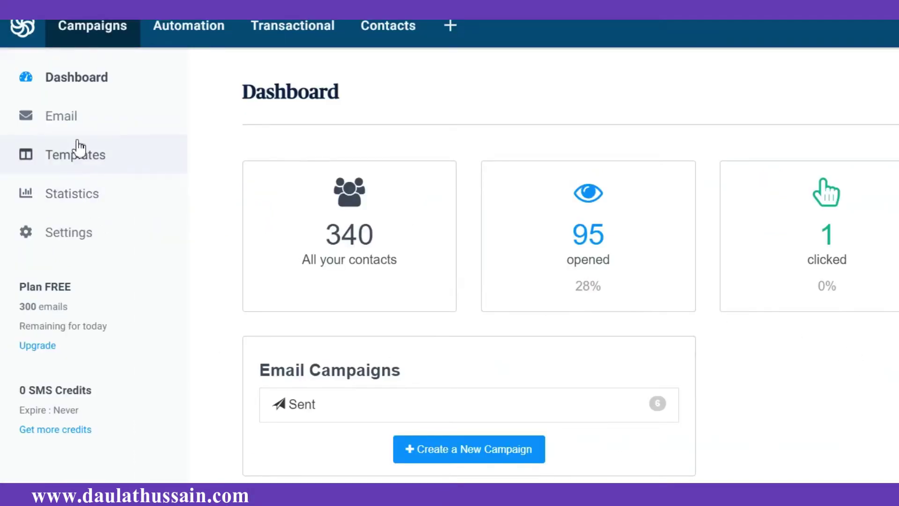
Step: Look through the saved email templates list, then start a New Template
click(79, 148)
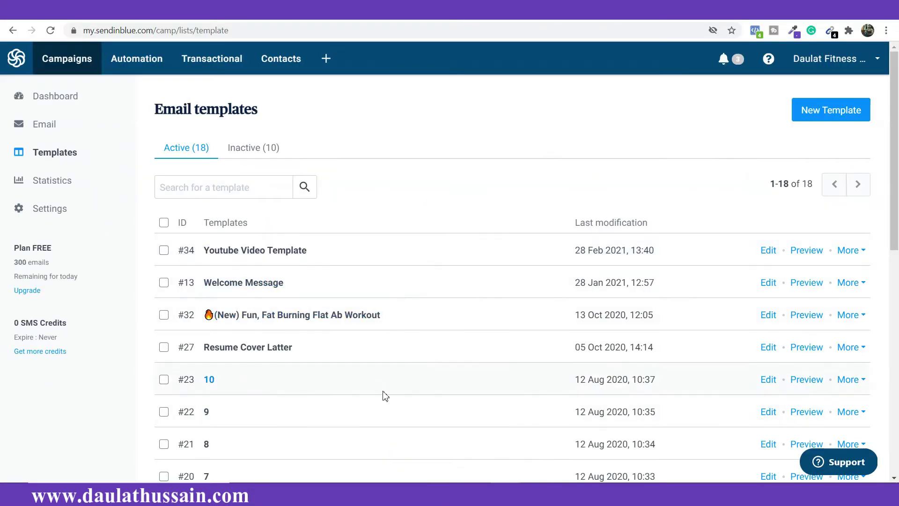
scroll(500, 333, down, 2)
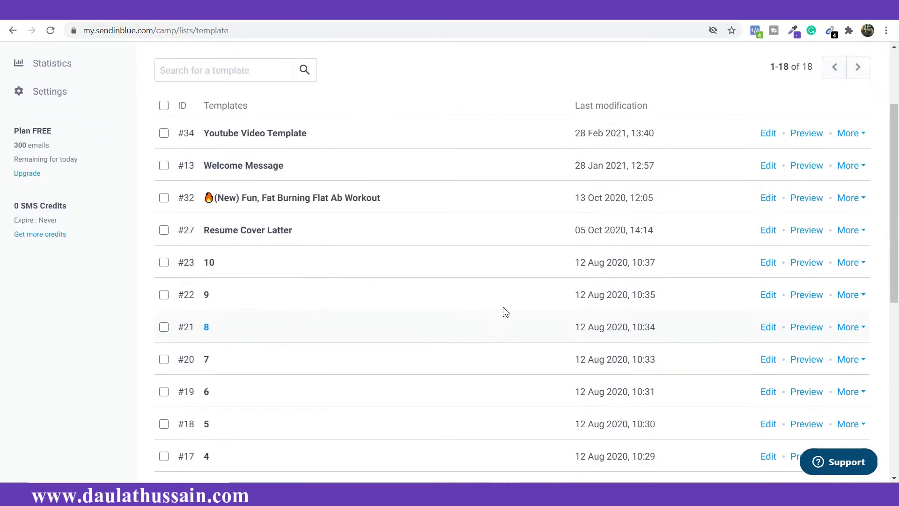
scroll(413, 283, down, 6)
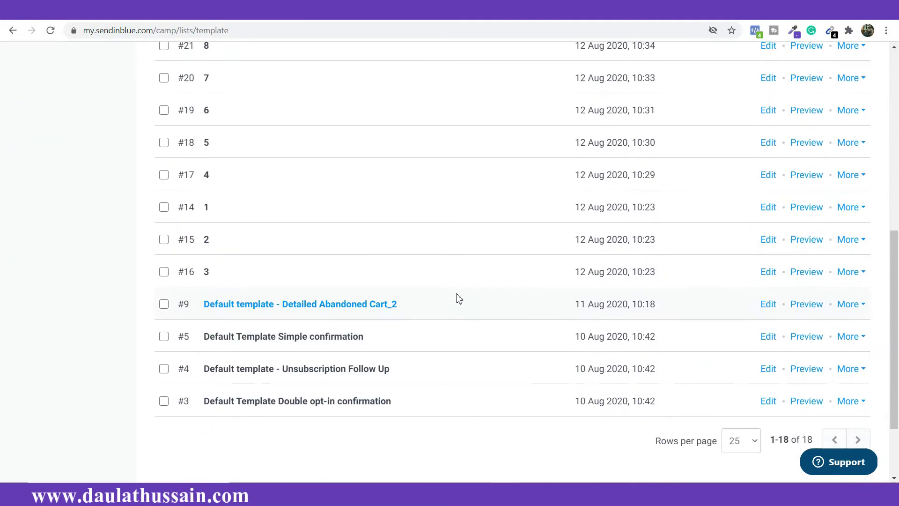
scroll(460, 301, up, 12)
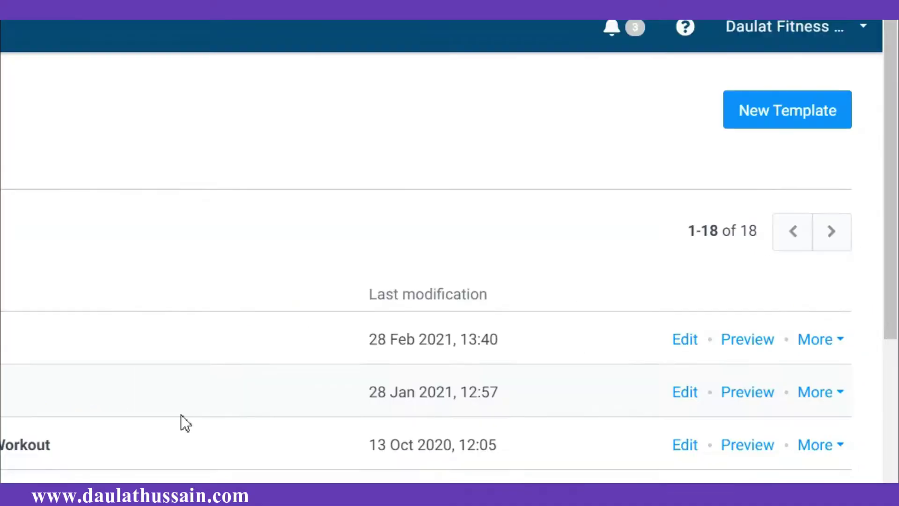
click(818, 113)
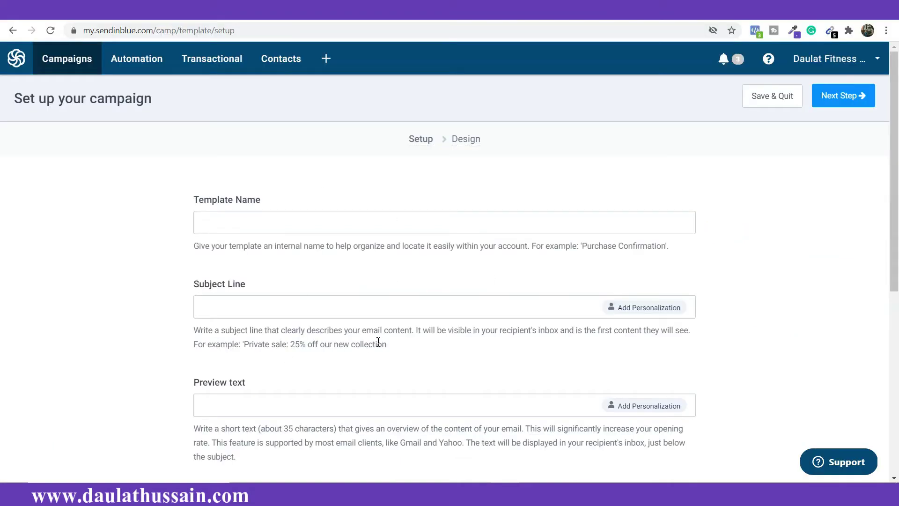
Step: Scroll up and down through the new template's Setup fields to review them
scroll(381, 337, down, 3)
scroll(287, 325, down, 3)
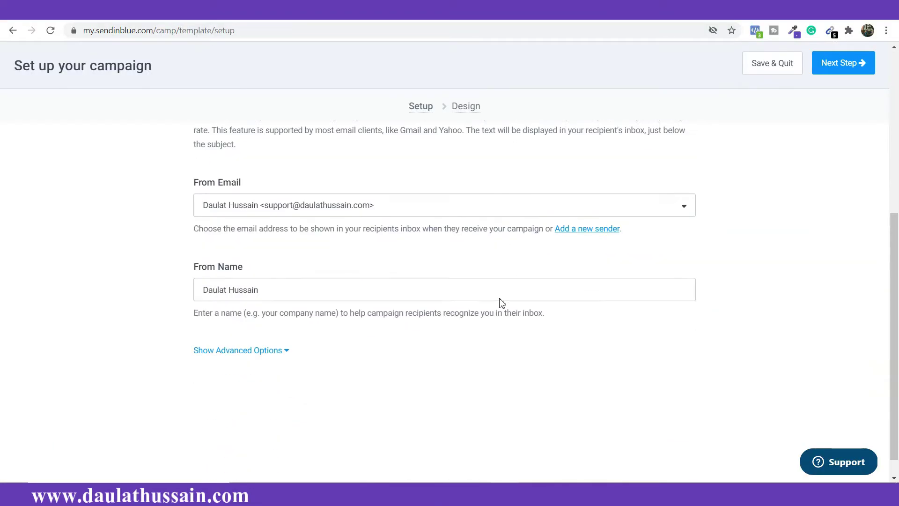
scroll(498, 301, up, 5)
scroll(243, 244, up, 3)
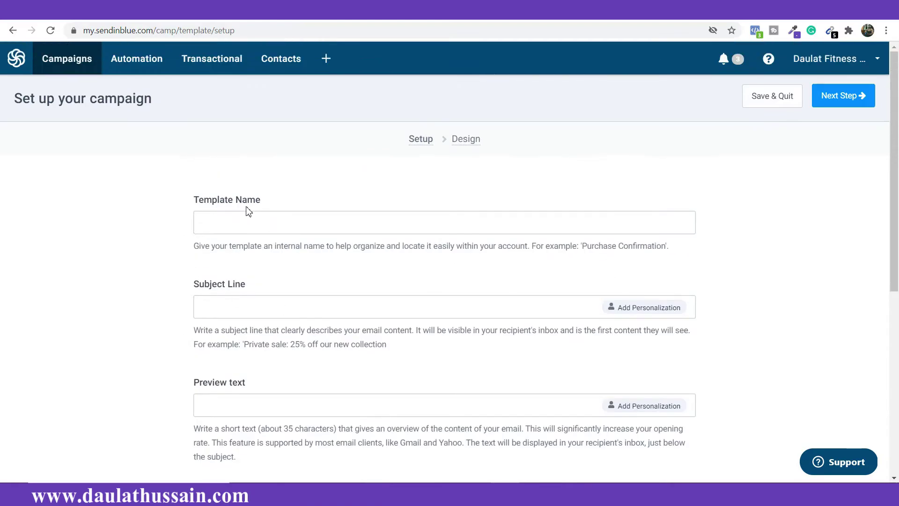
scroll(328, 302, down, 3)
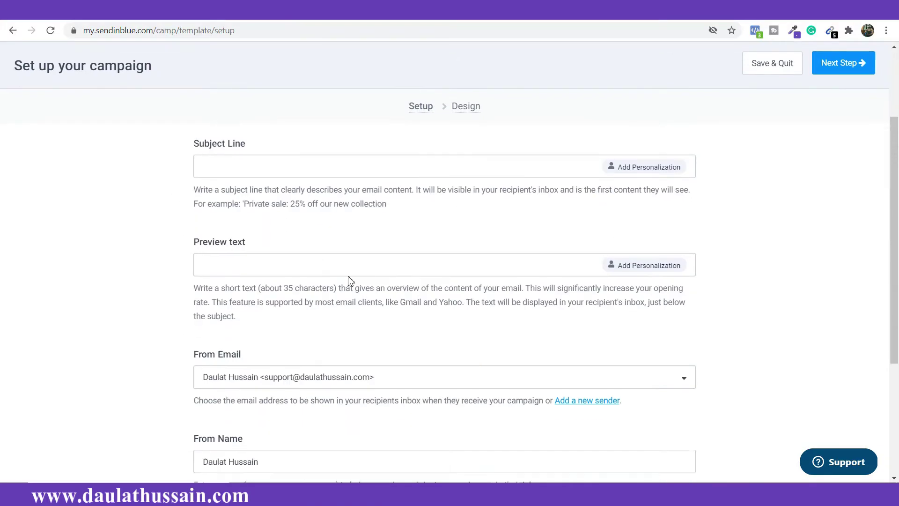
scroll(328, 239, down, 3)
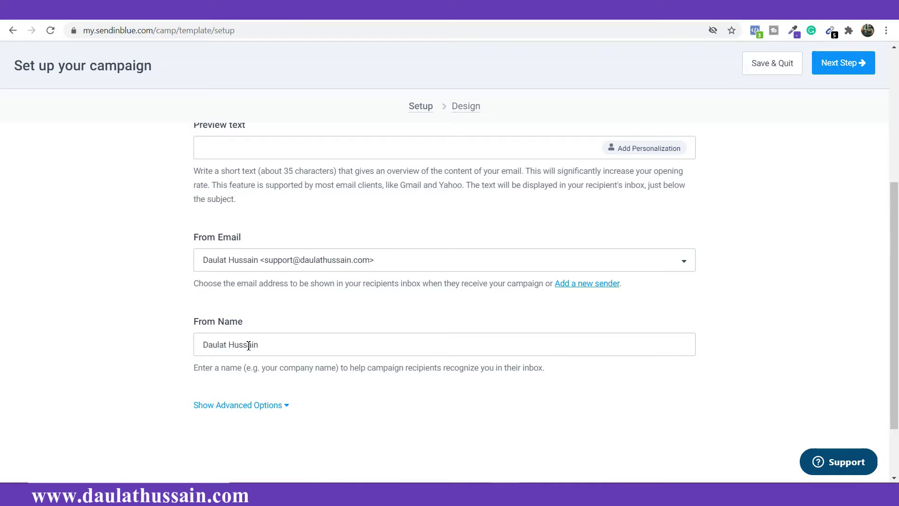
scroll(248, 345, up, 5)
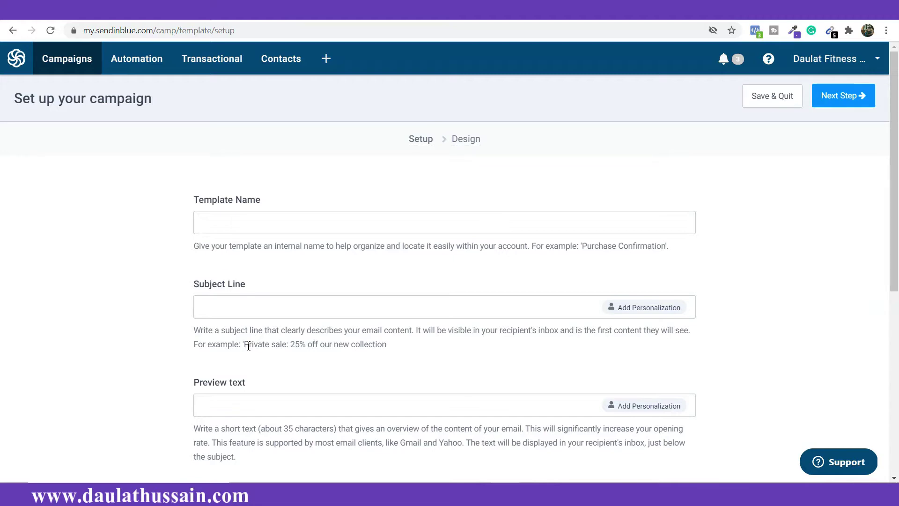
scroll(681, 280, down, 3)
scroll(679, 294, up, 3)
Step: Enter 'muscle gain diet book' as the template name and begin a subject-line personalization
click(342, 221)
text(muscle gain diet book)
scroll(344, 221, down, 2)
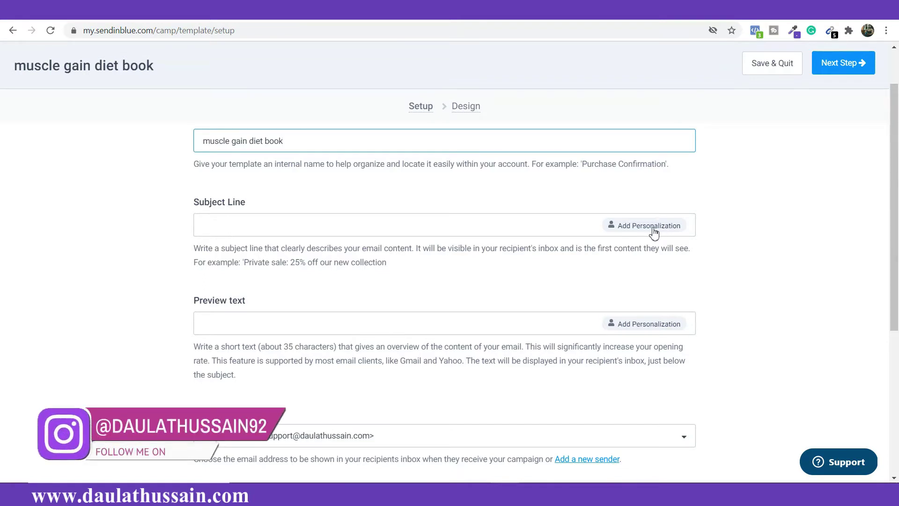
click(654, 232)
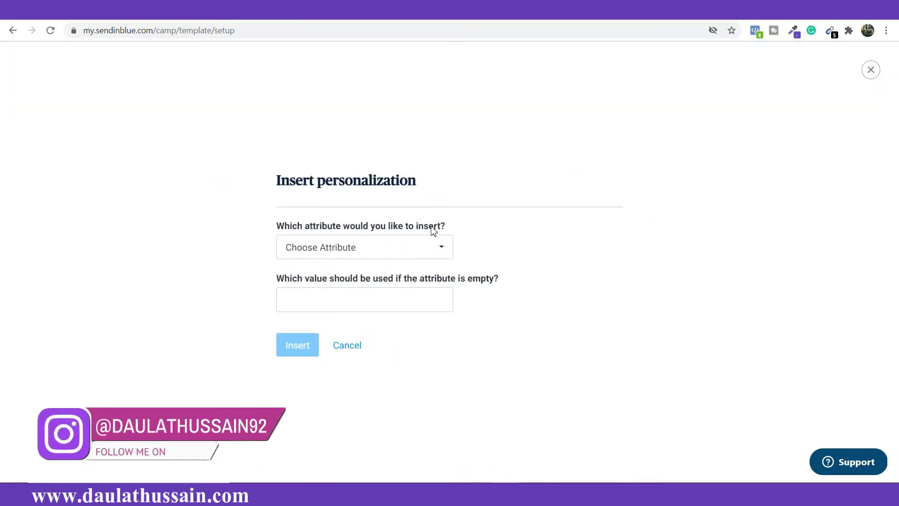
Step: Insert the FIRSTNAME attribute tag into the subject line with no fallback value
click(439, 247)
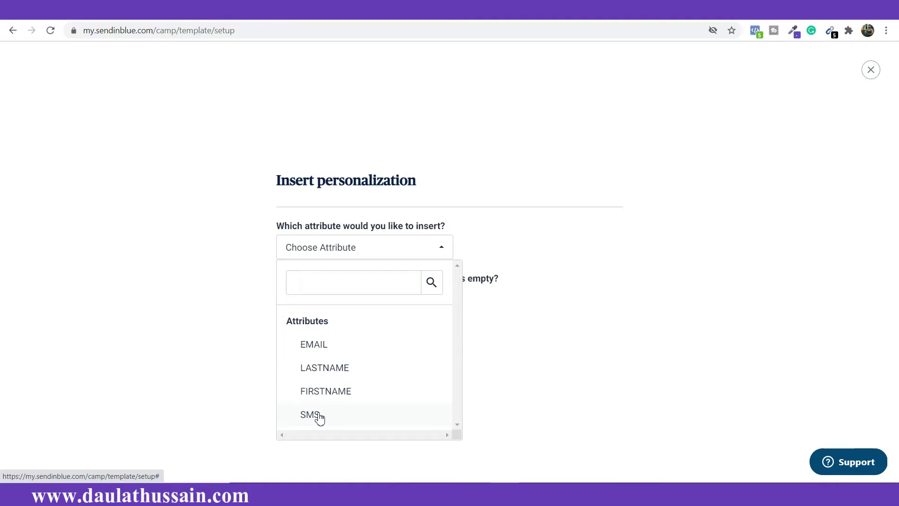
click(333, 394)
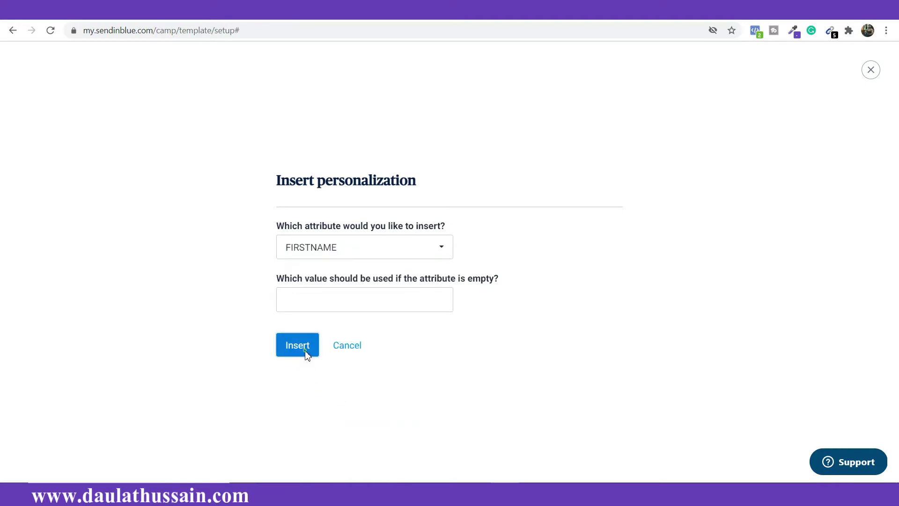
click(303, 351)
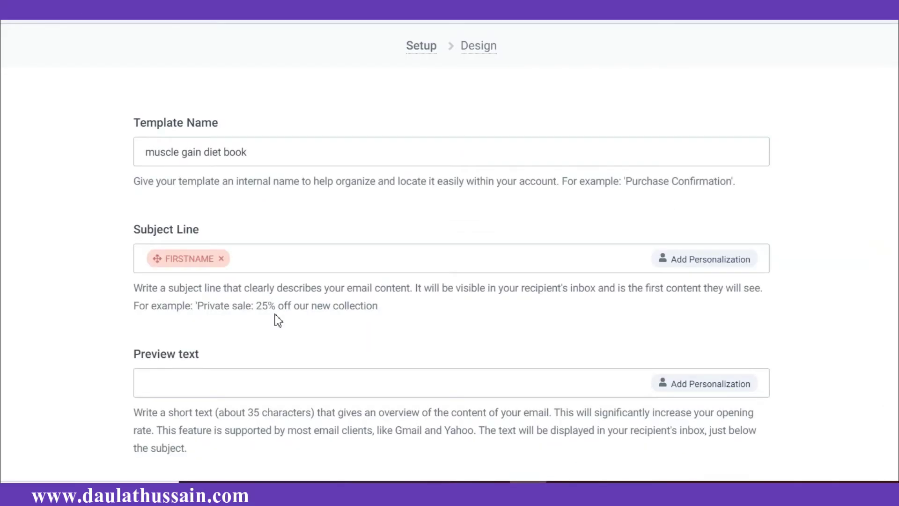
Step: Add 'get your muscle gain diet book' after the FIRSTNAME tag in the subject line
click(290, 251)
text(get your muscle gain diet boo)
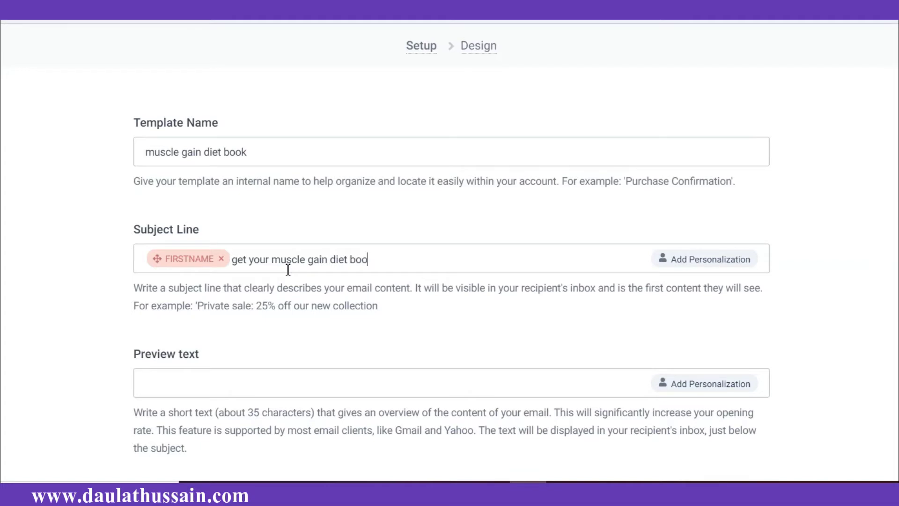
text(k)
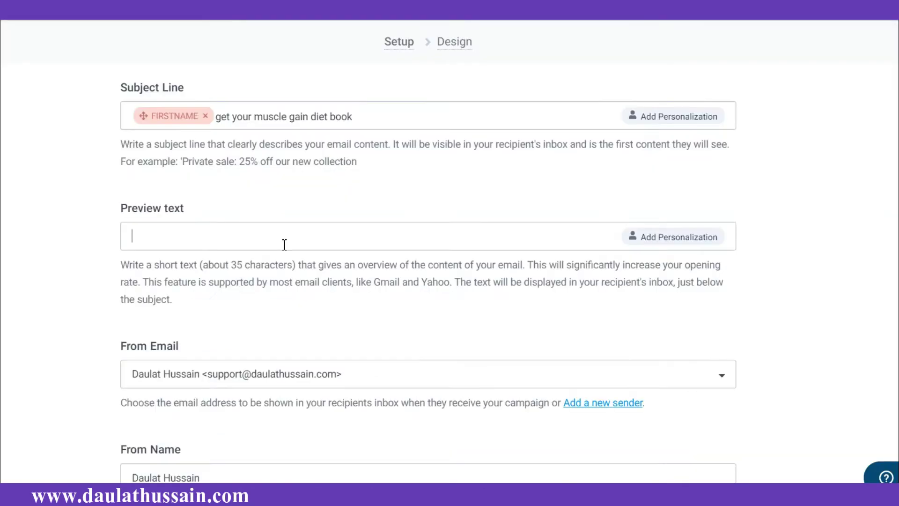
Step: Enter the preview text 'build muscle in 1 month with this muscle gain diet plan'
text(build muscle in 1)
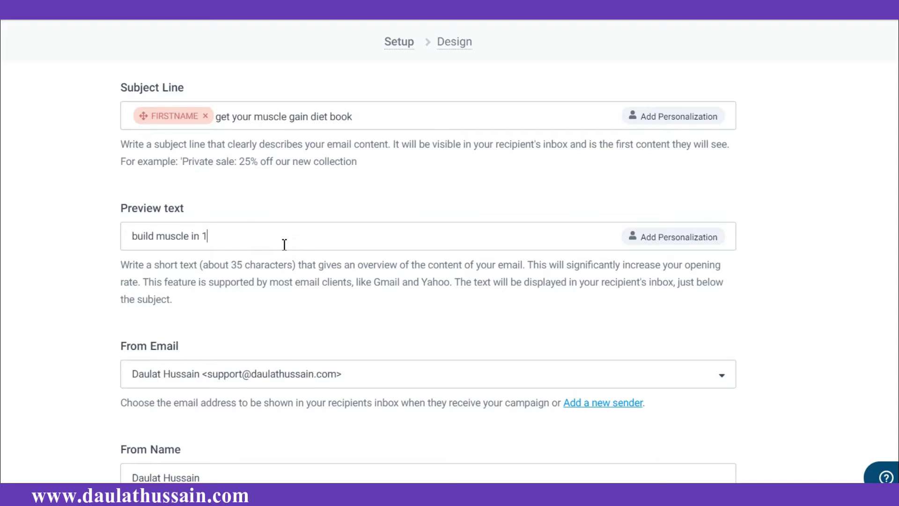
text( month with this muscle ga)
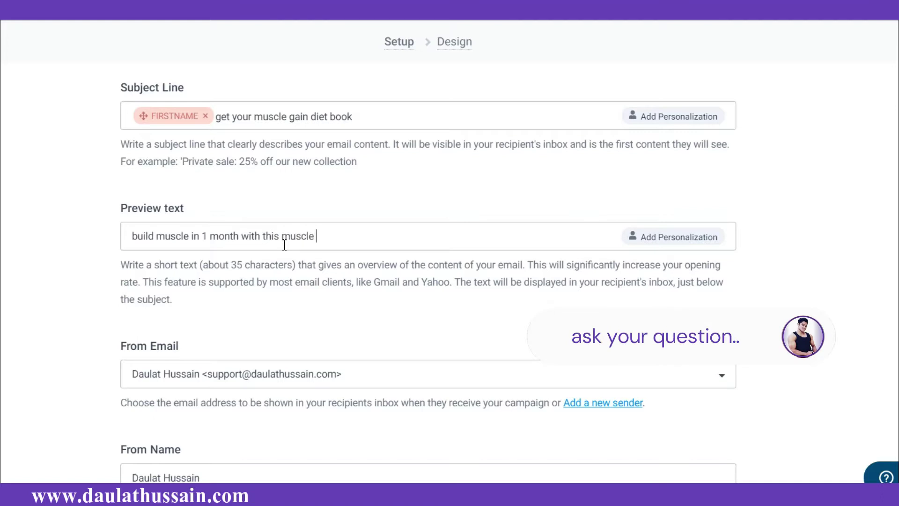
text(in diet plan)
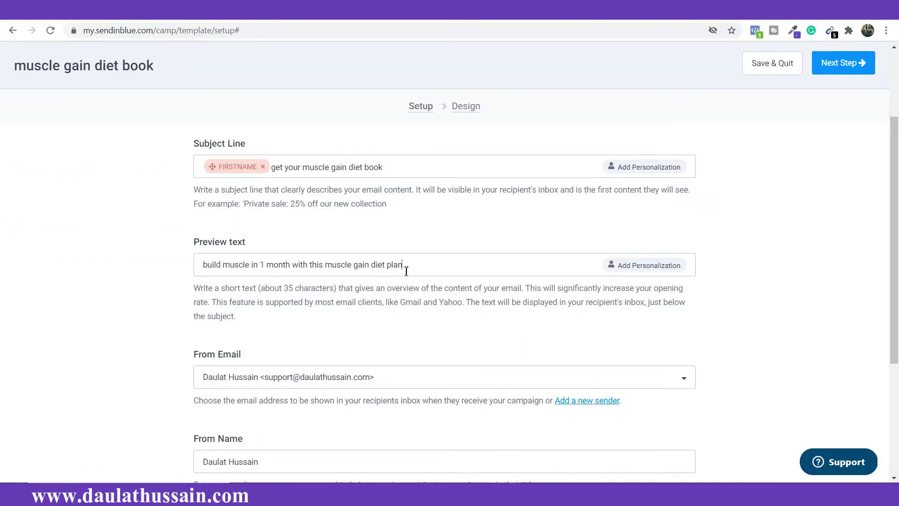
scroll(407, 265, down, 3)
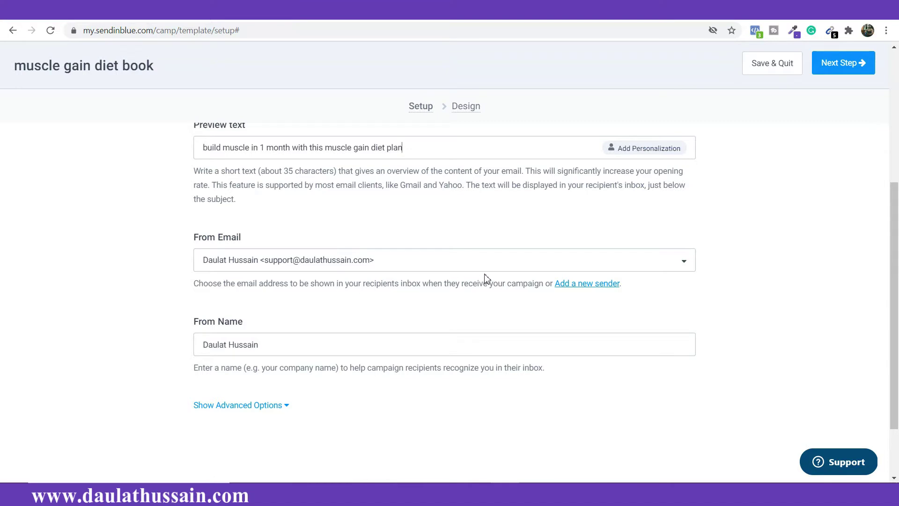
click(646, 261)
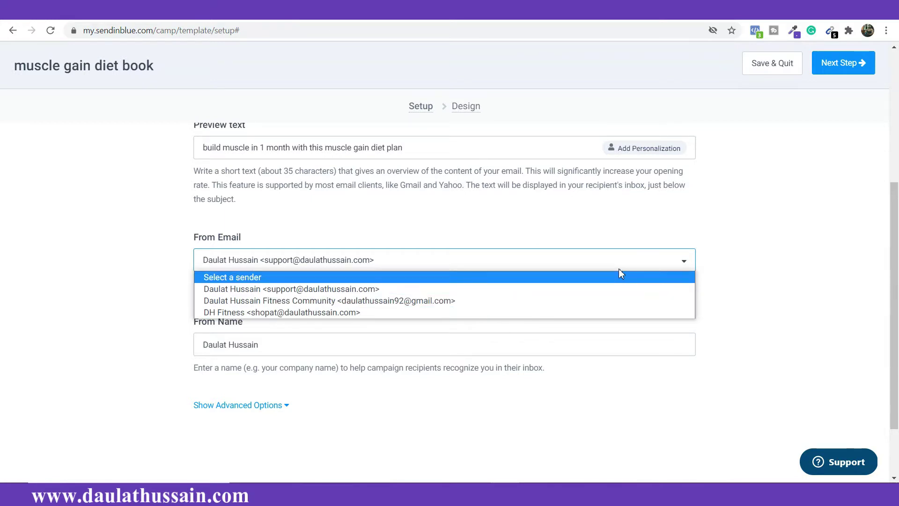
click(619, 269)
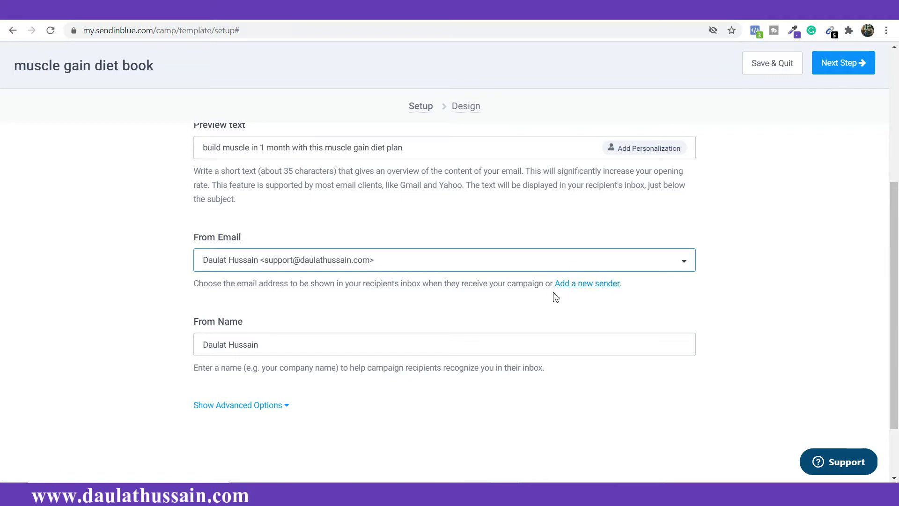
scroll(171, 261, down, 2)
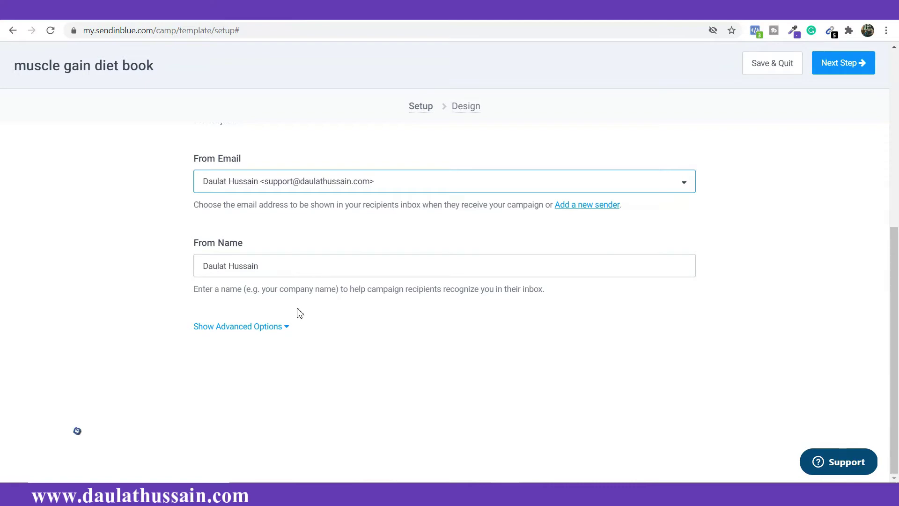
scroll(298, 311, up, 7)
scroll(290, 307, down, 6)
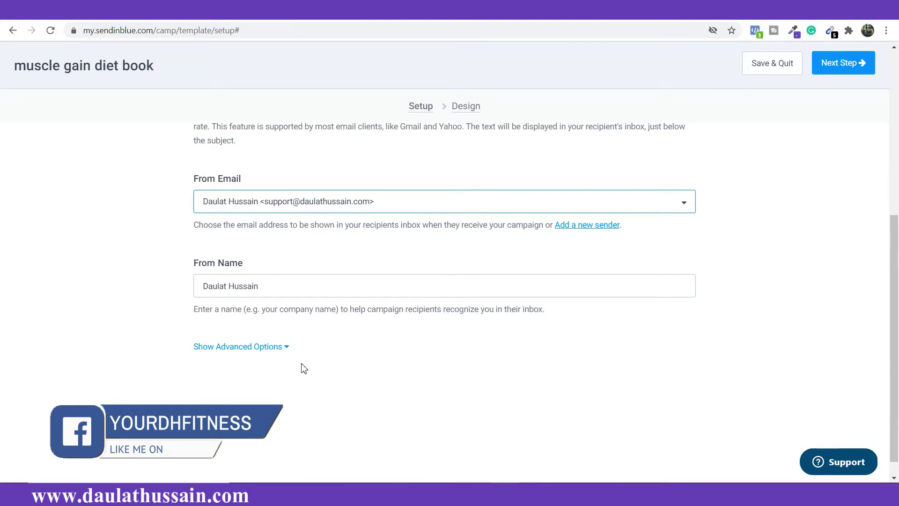
scroll(300, 365, down, 1)
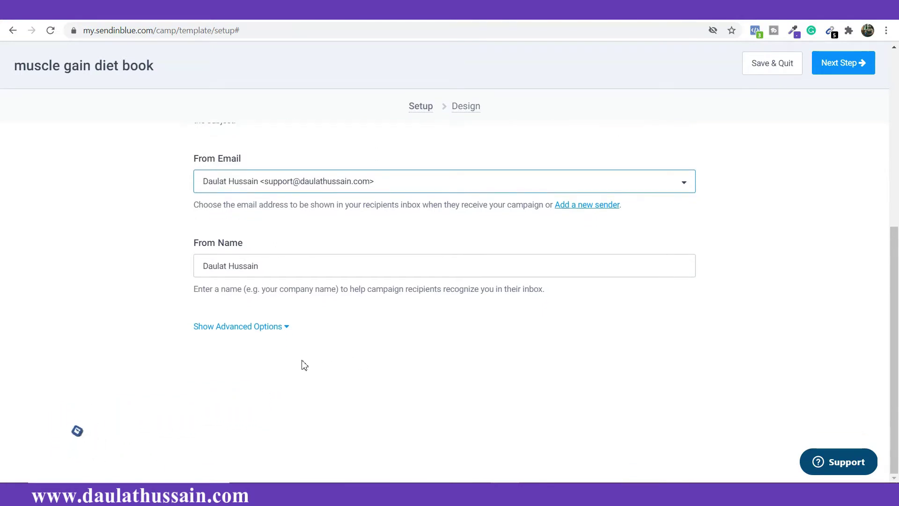
Step: Expand the advanced options and review the Reply-To, To, Analytics, tag and attachment settings
click(279, 327)
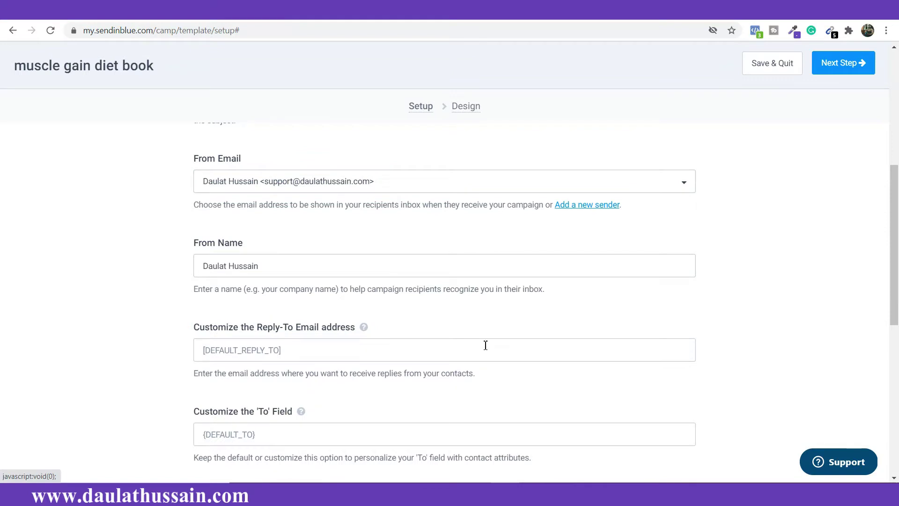
scroll(361, 191, down, 4)
scroll(423, 246, up, 1)
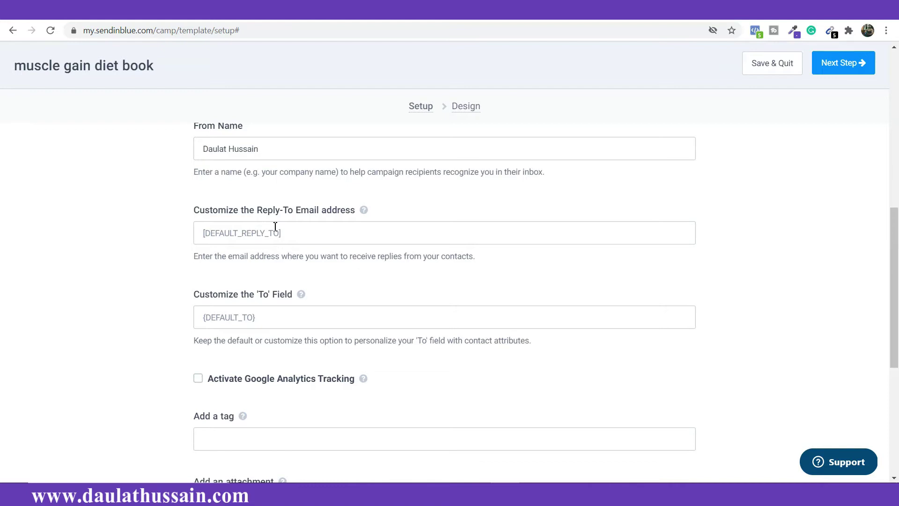
scroll(262, 253, down, 1)
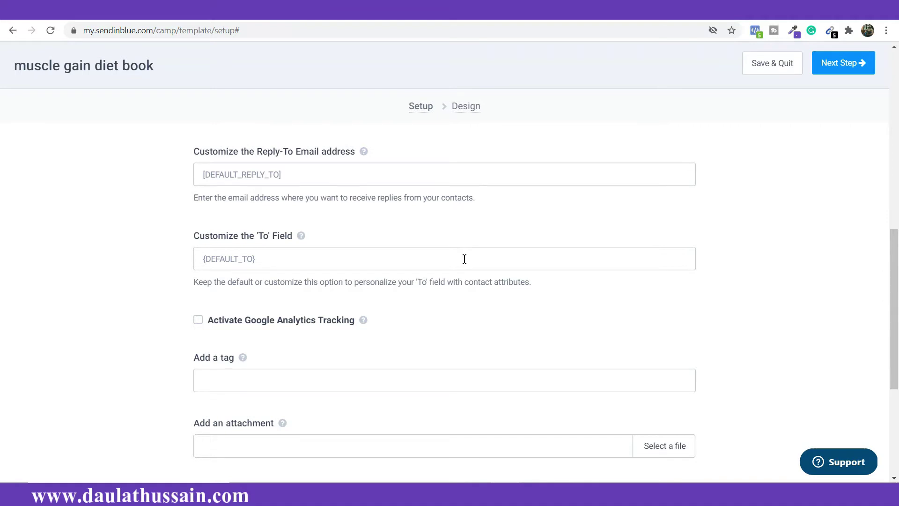
scroll(464, 259, down, 4)
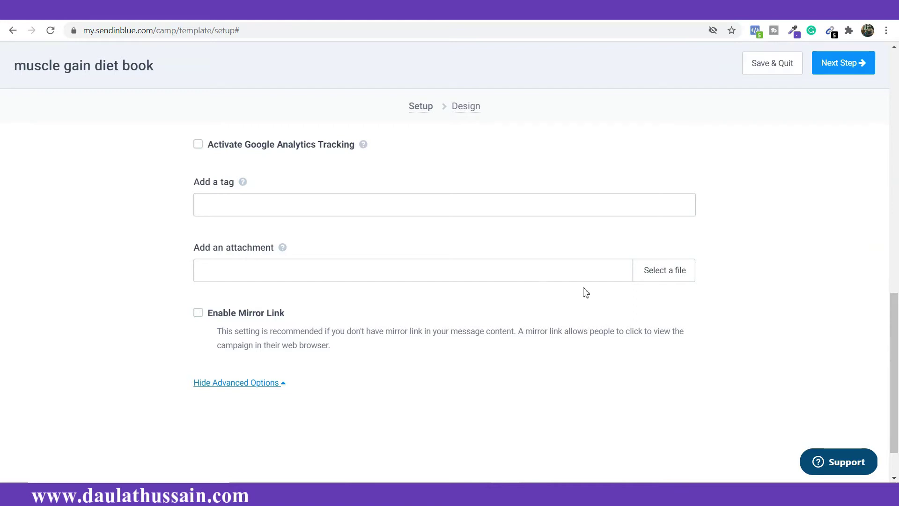
click(651, 278)
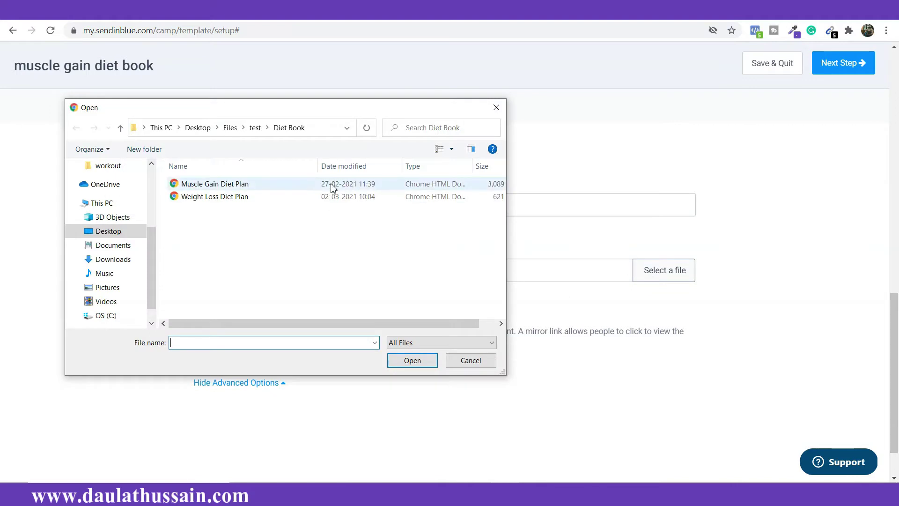
click(332, 187)
double_click(332, 187)
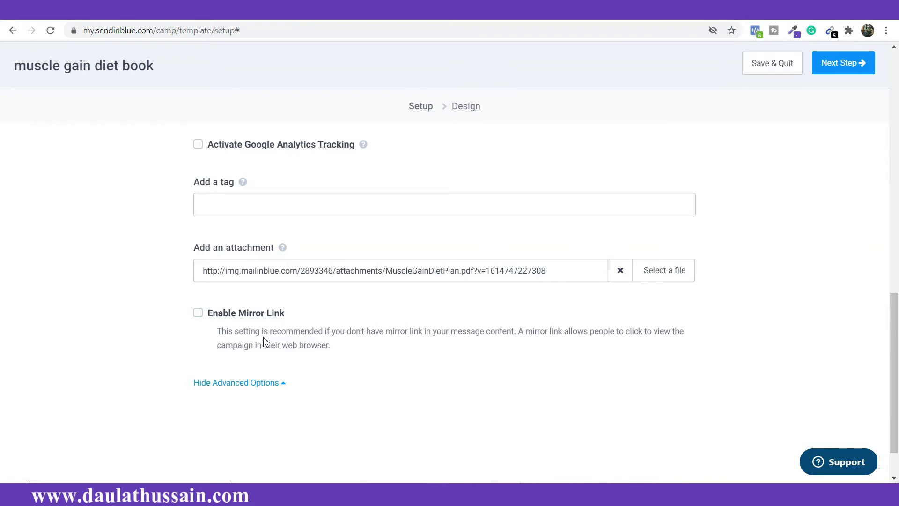
scroll(362, 356, up, 10)
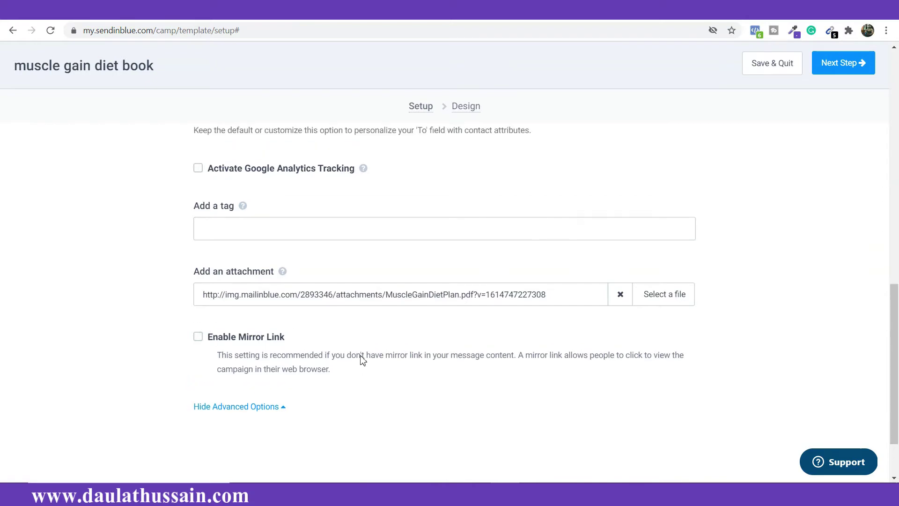
scroll(359, 346, down, 10)
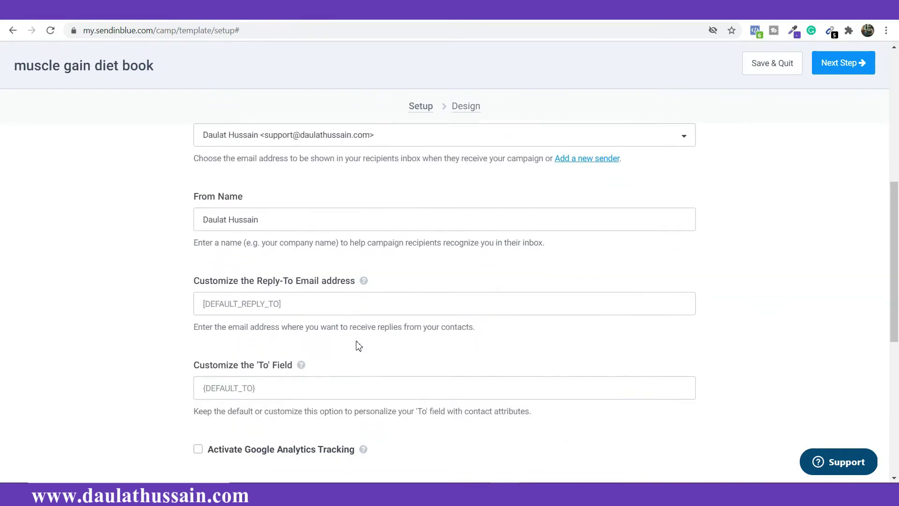
scroll(358, 345, up, 10)
scroll(359, 344, down, 1)
scroll(359, 345, down, 4)
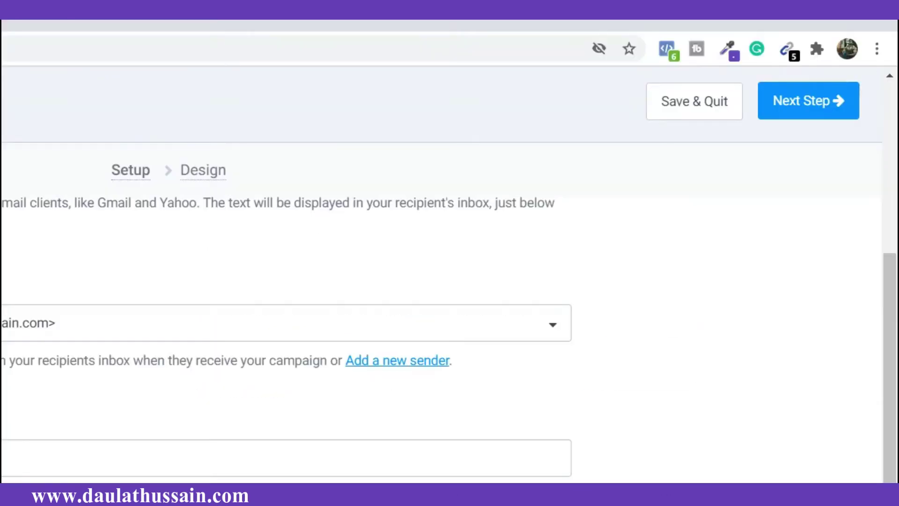
Step: Continue from setup to the Design step of the campaign
click(803, 101)
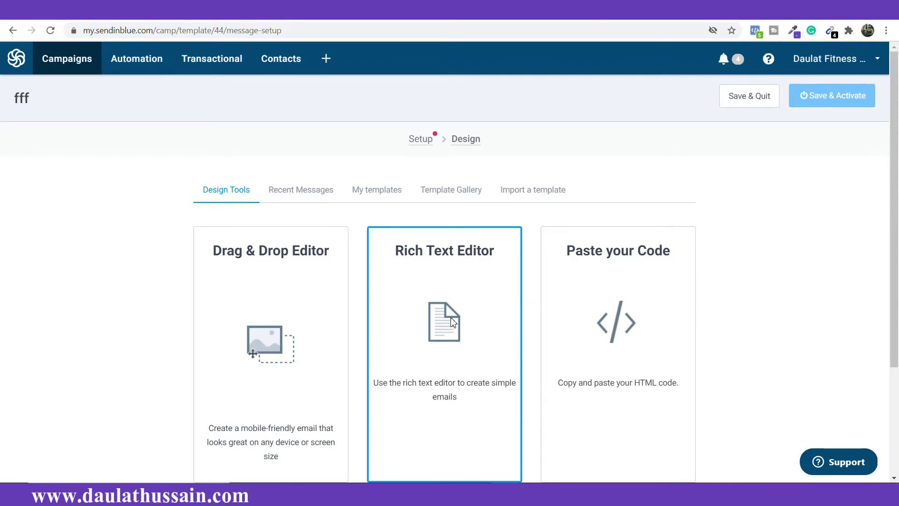
scroll(453, 322, down, 2)
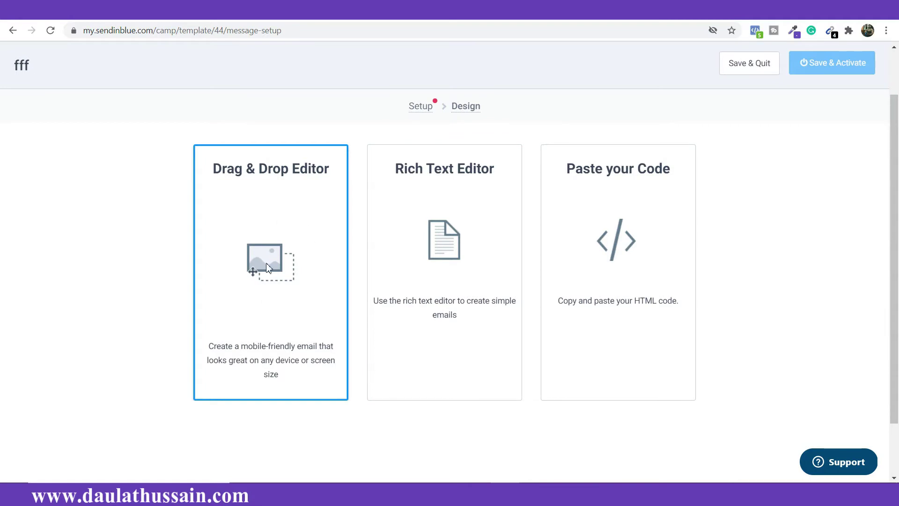
scroll(268, 267, down, 1)
scroll(271, 270, up, 3)
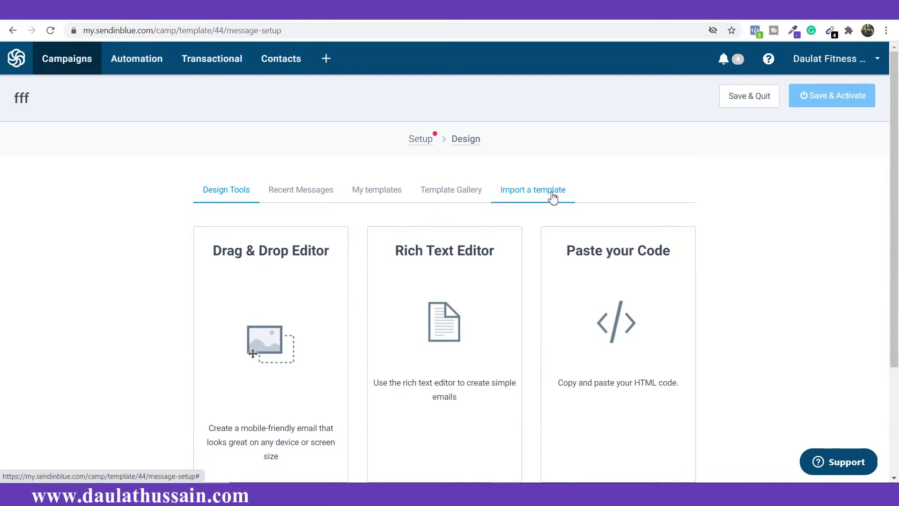
Step: Browse the Recent Messages list of earlier campaign emails
click(303, 192)
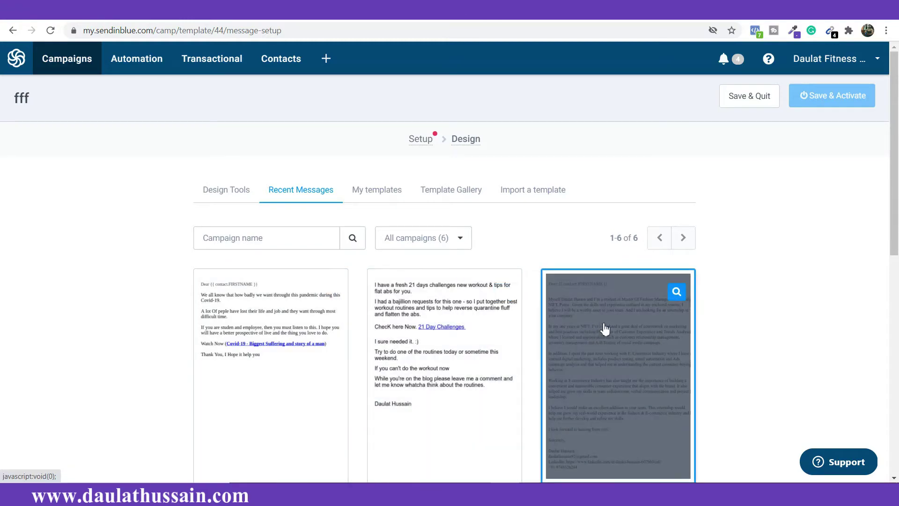
scroll(457, 342, down, 5)
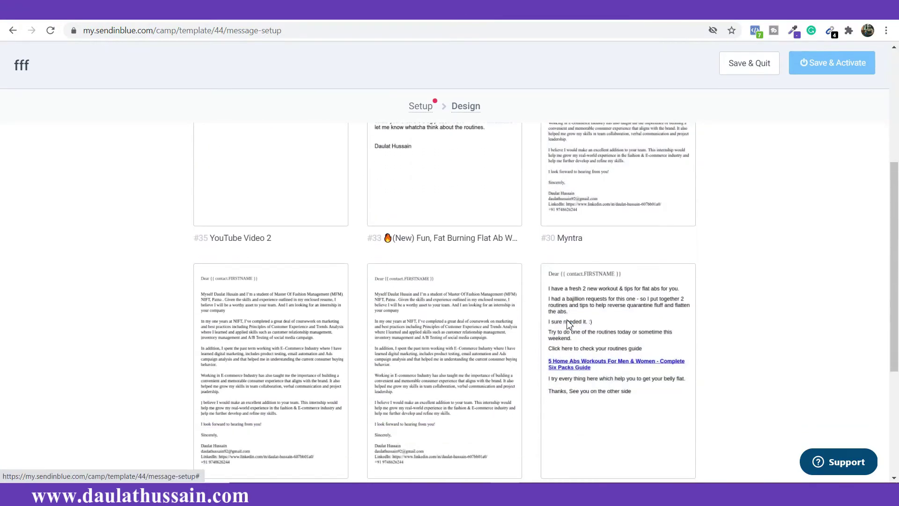
scroll(568, 323, up, 5)
scroll(442, 338, down, 5)
scroll(474, 321, up, 5)
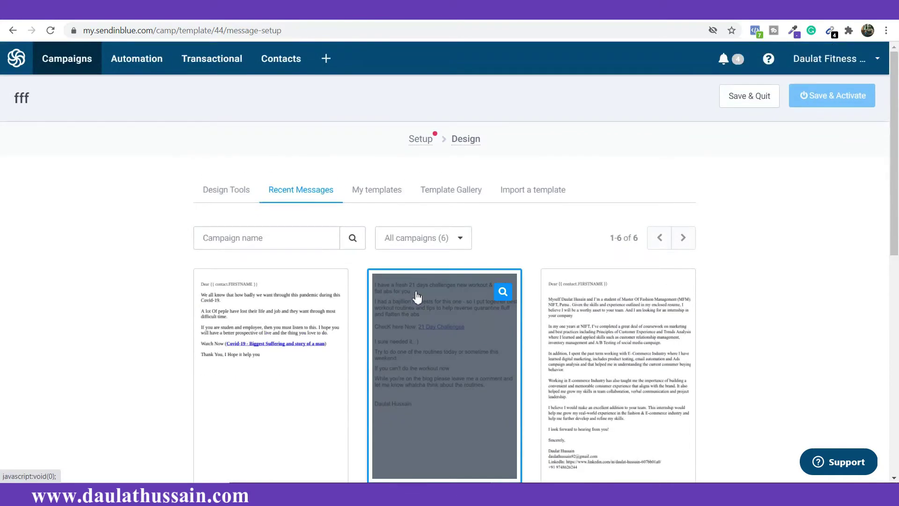
scroll(531, 365, down, 3)
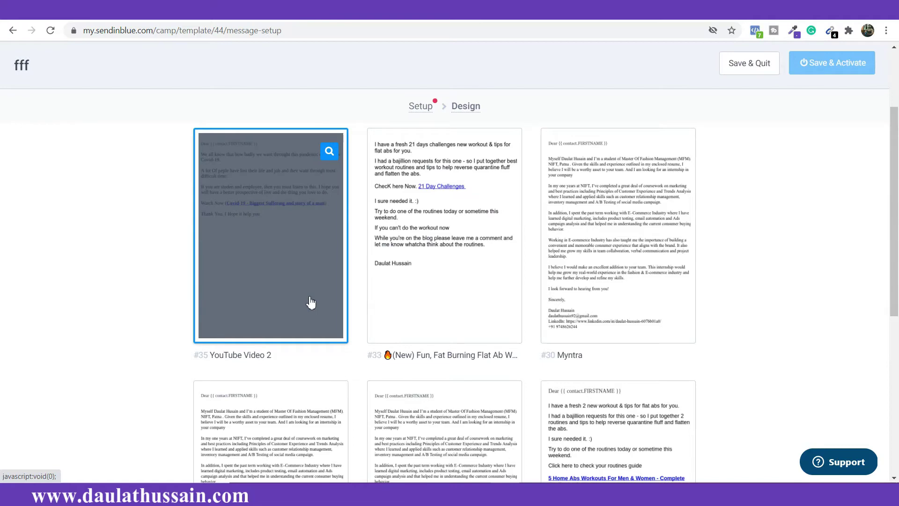
scroll(811, 375, up, 3)
Step: Browse the My templates list of saved email templates
click(400, 195)
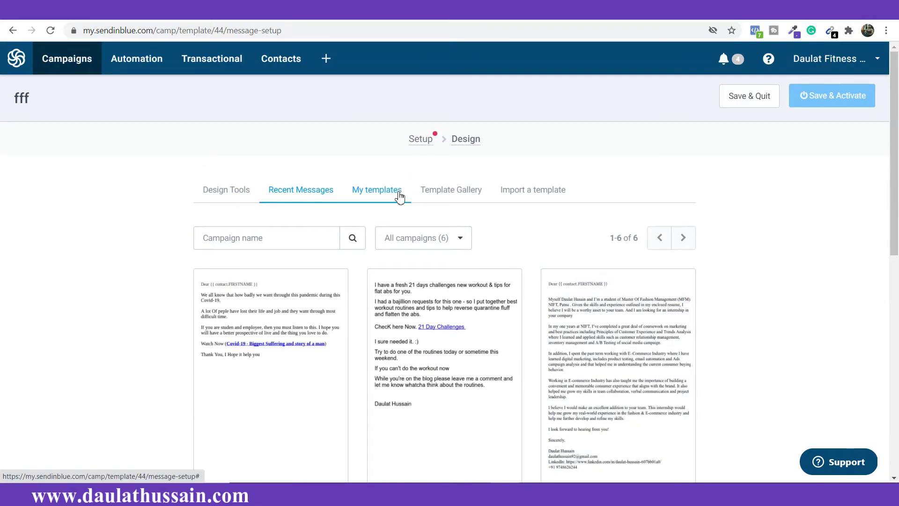
scroll(671, 336, down, 3)
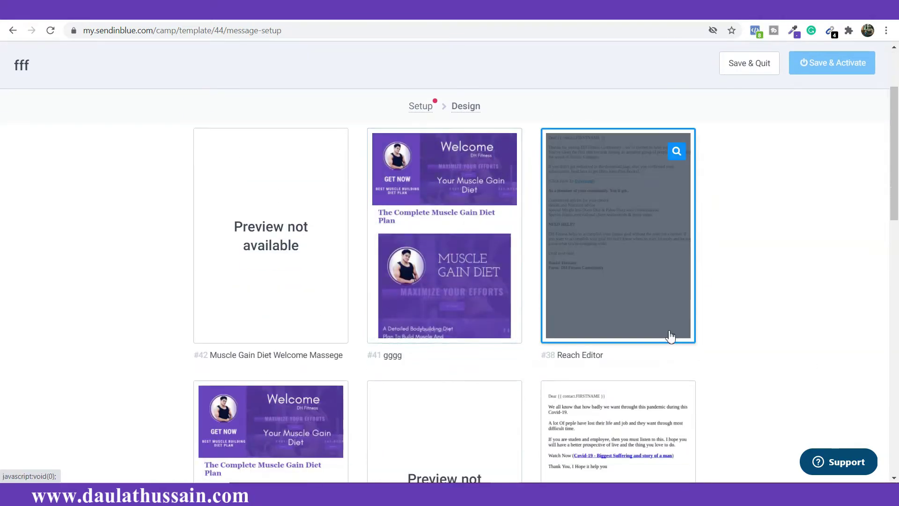
scroll(502, 281, down, 1)
scroll(503, 283, down, 2)
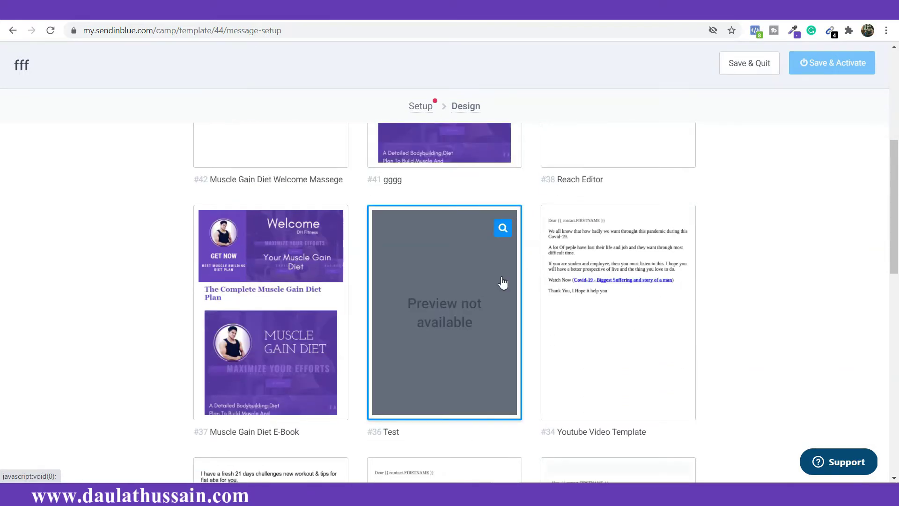
scroll(503, 283, up, 4)
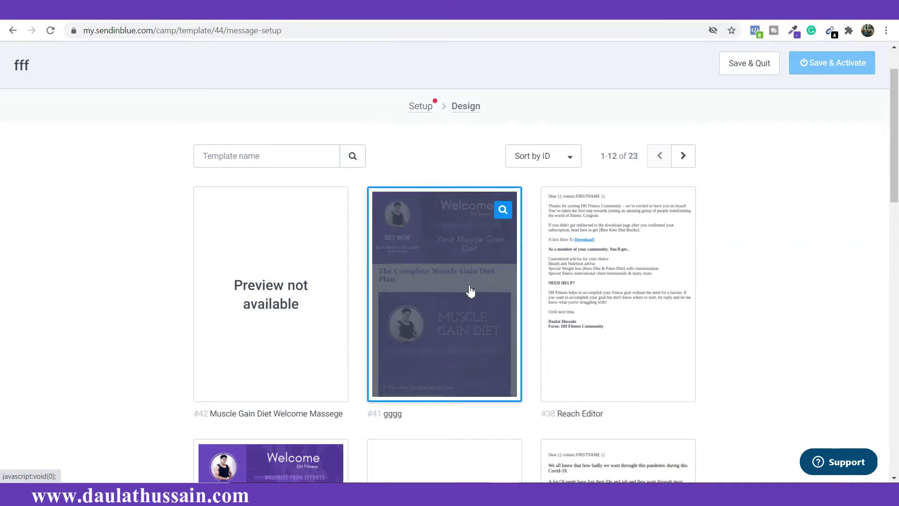
scroll(458, 354, up, 2)
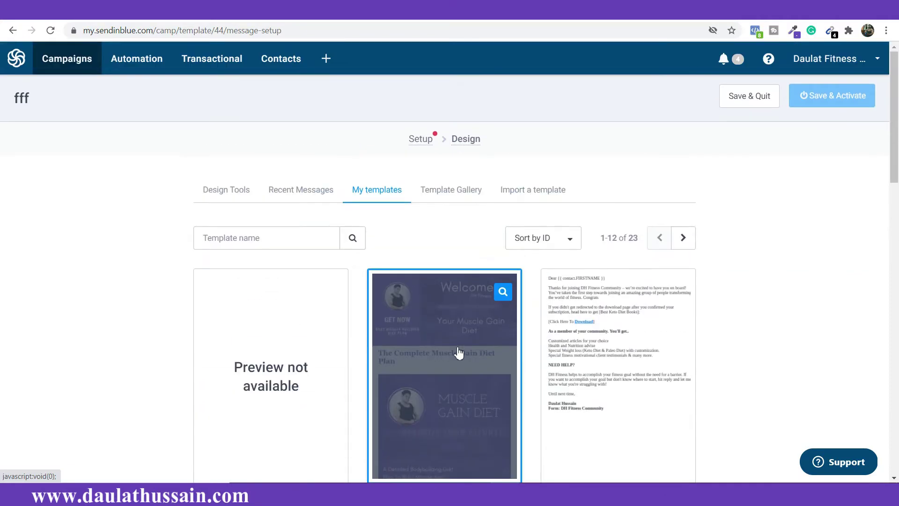
Step: Browse the Template Gallery of 65 ready-made email templates
click(438, 190)
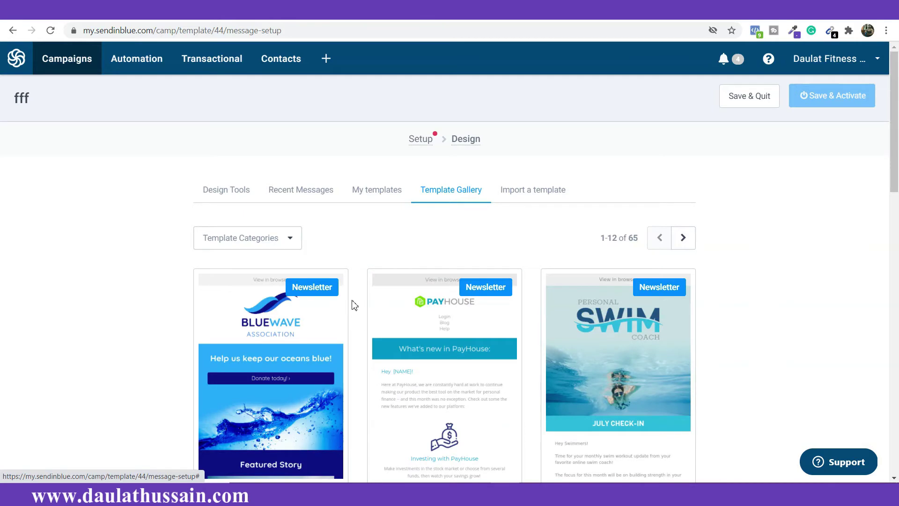
scroll(355, 309, down, 3)
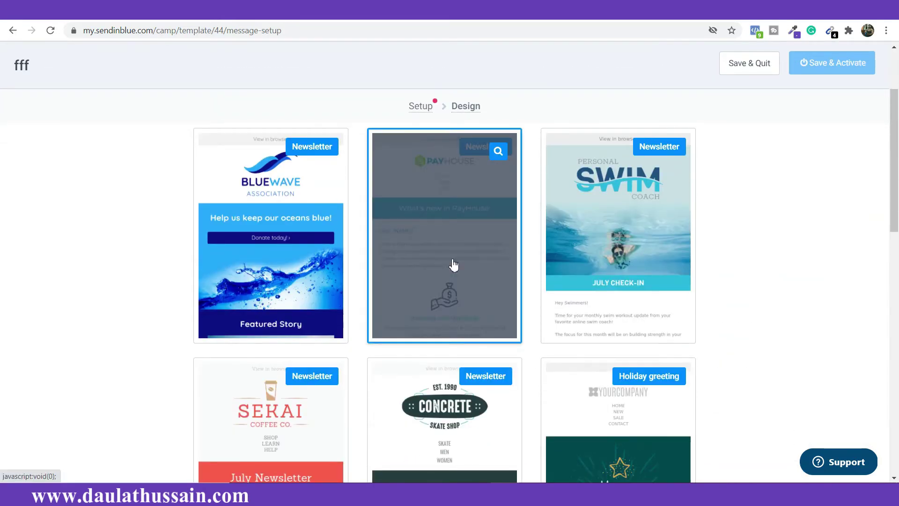
scroll(453, 267, down, 1)
scroll(453, 275, down, 4)
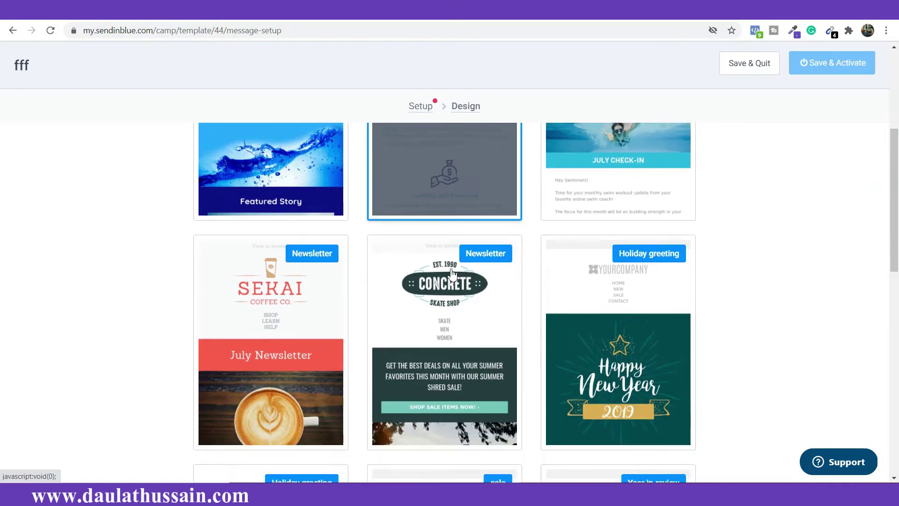
scroll(462, 247, down, 5)
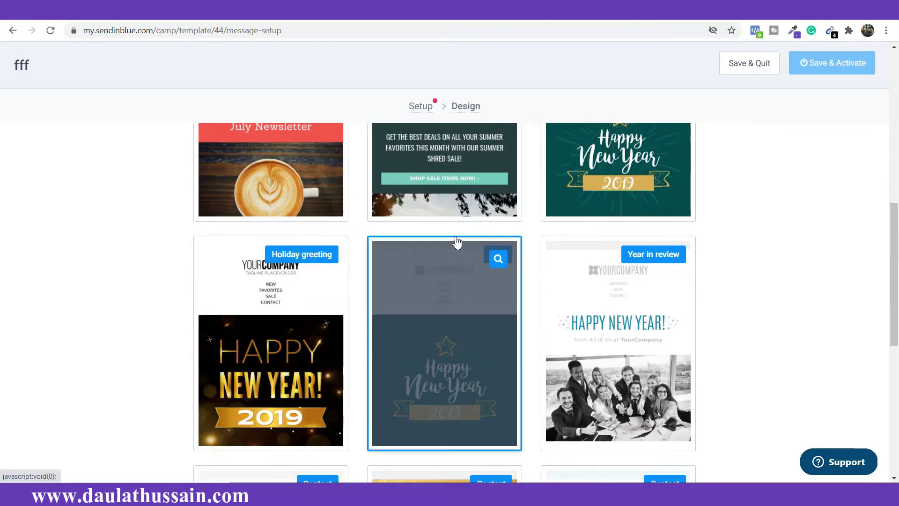
scroll(459, 288, up, 6)
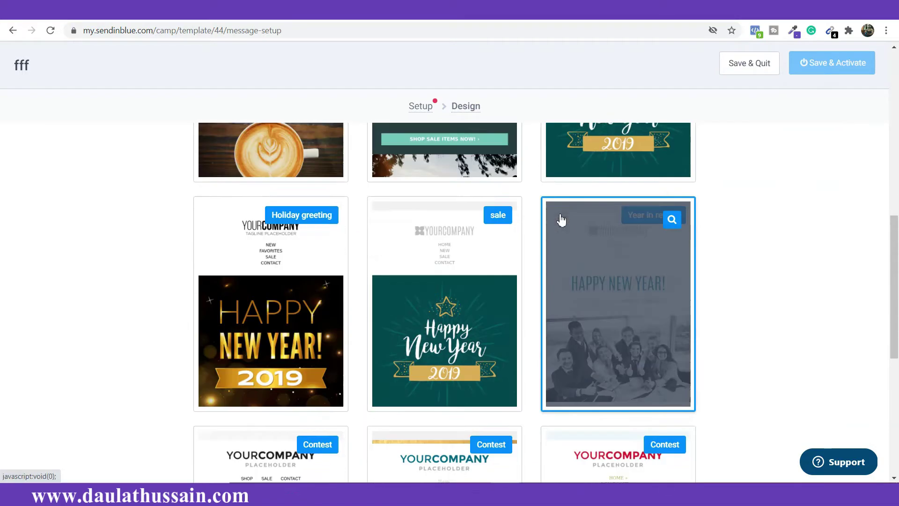
scroll(484, 218, up, 4)
scroll(534, 277, down, 4)
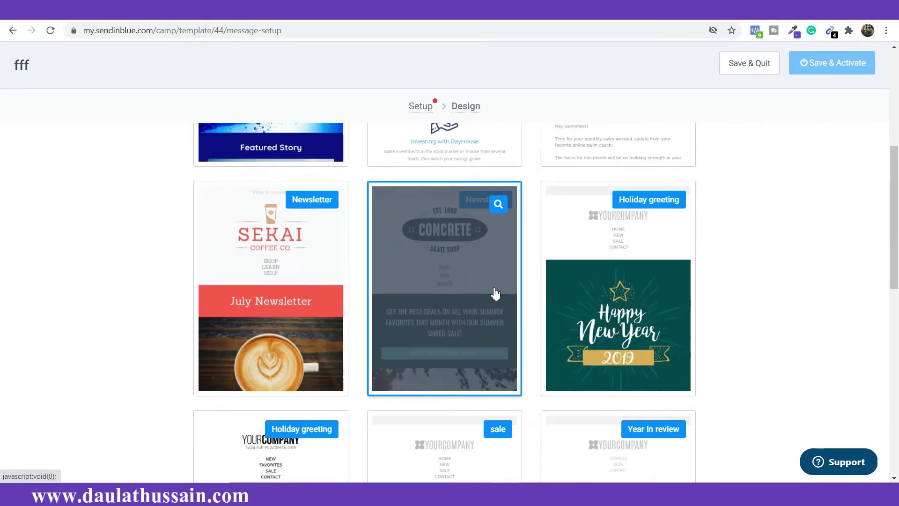
scroll(496, 293, down, 2)
scroll(665, 159, up, 2)
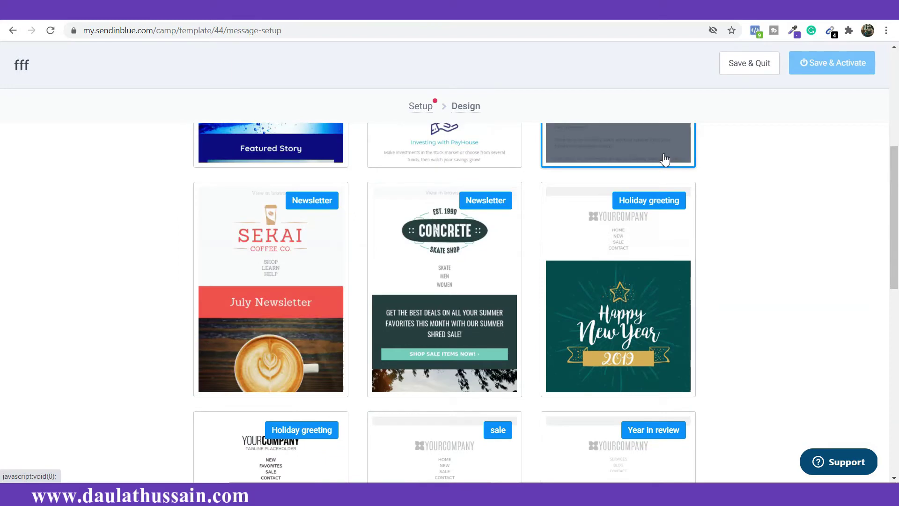
scroll(656, 173, up, 7)
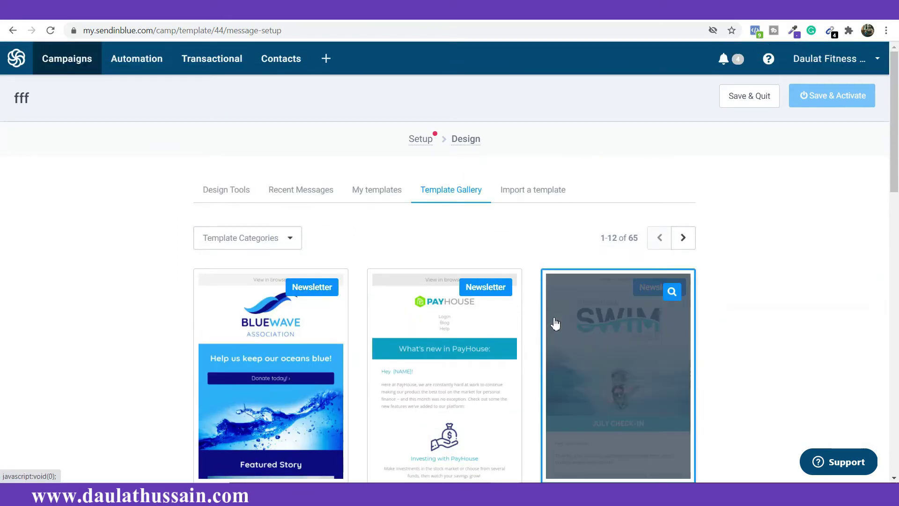
Step: Open the Template Categories dropdown and look through the categories
click(291, 238)
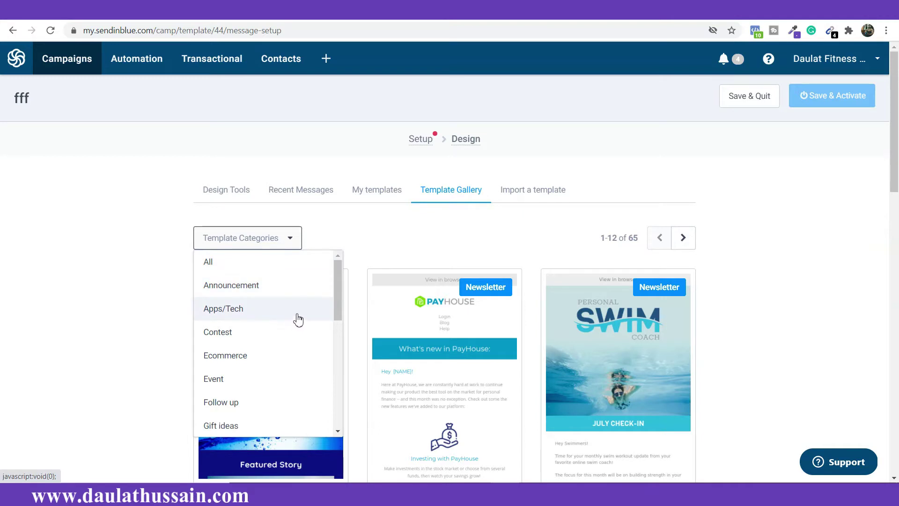
scroll(289, 341, down, 4)
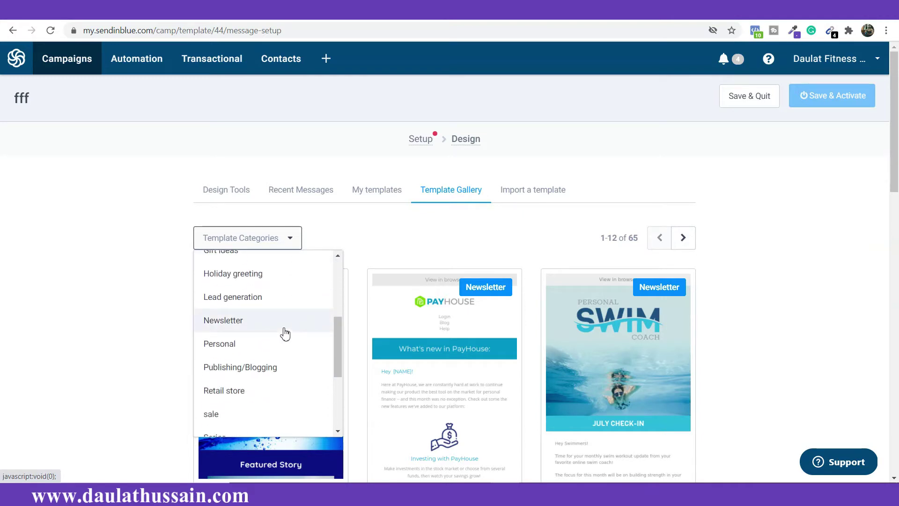
scroll(282, 328, down, 6)
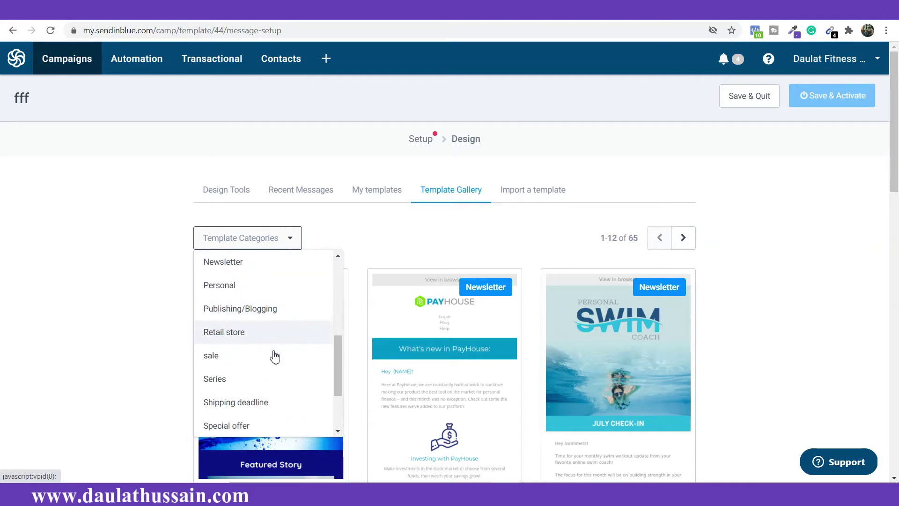
scroll(276, 375, up, 10)
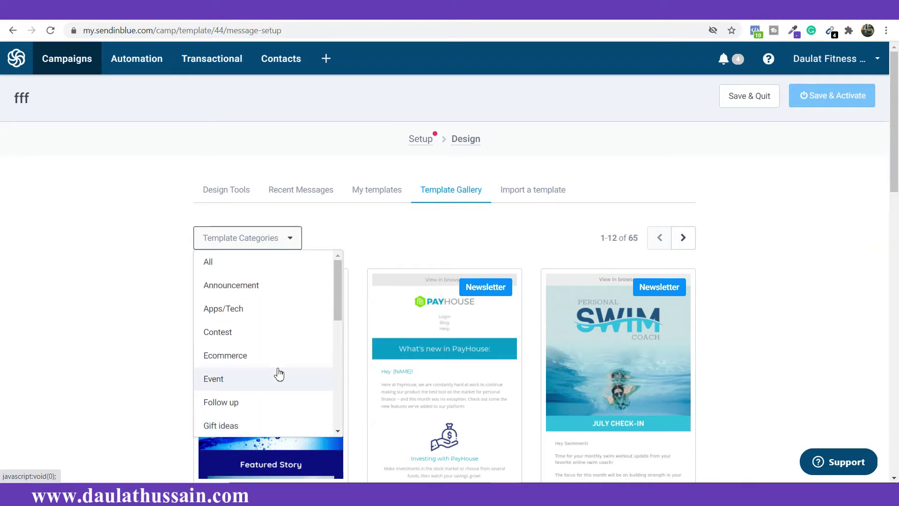
Step: Check the Import a template tab, then return to the Design Tools editor choices
click(526, 191)
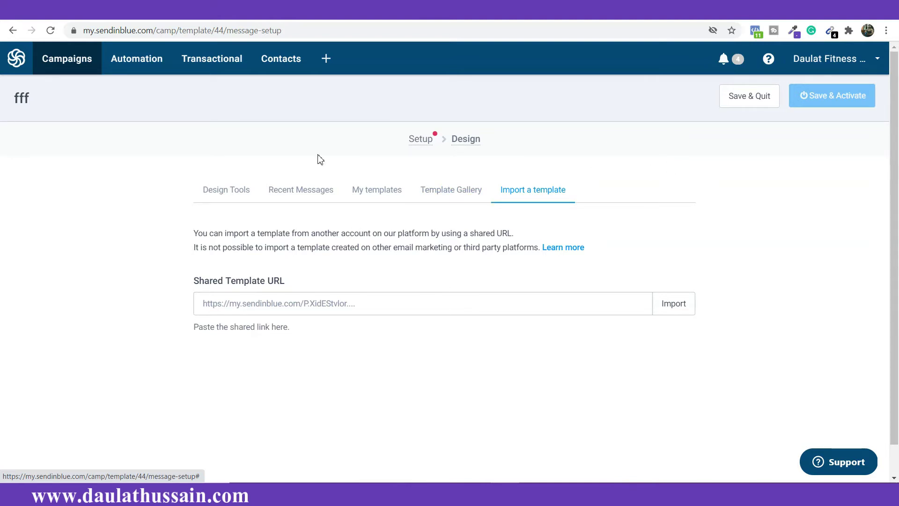
click(252, 192)
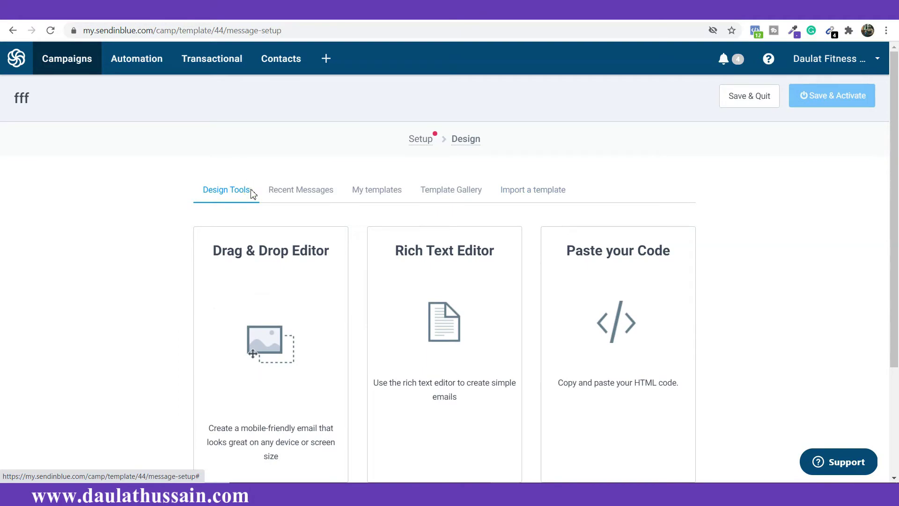
click(280, 333)
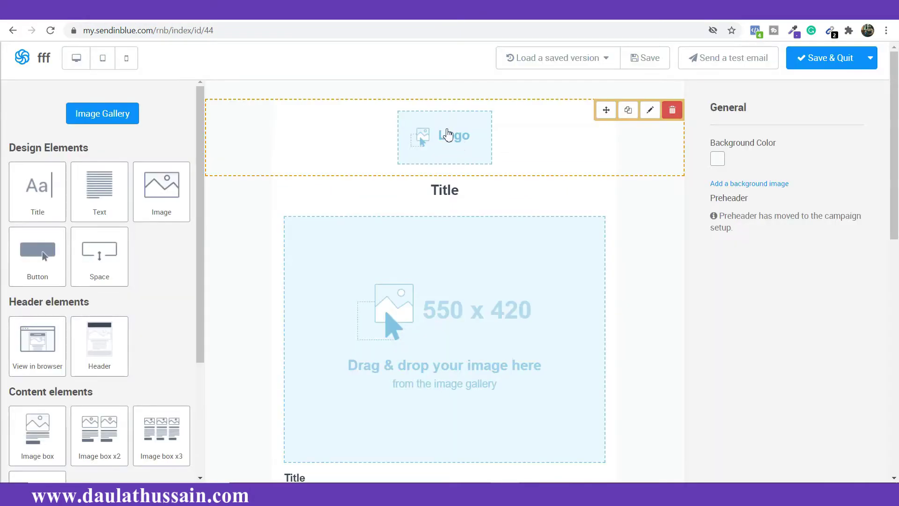
scroll(395, 201, down, 10)
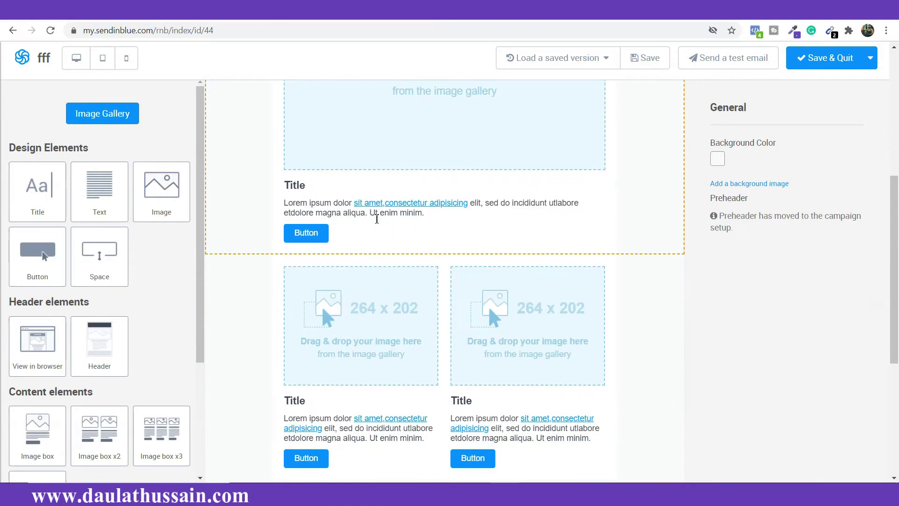
scroll(377, 216, up, 8)
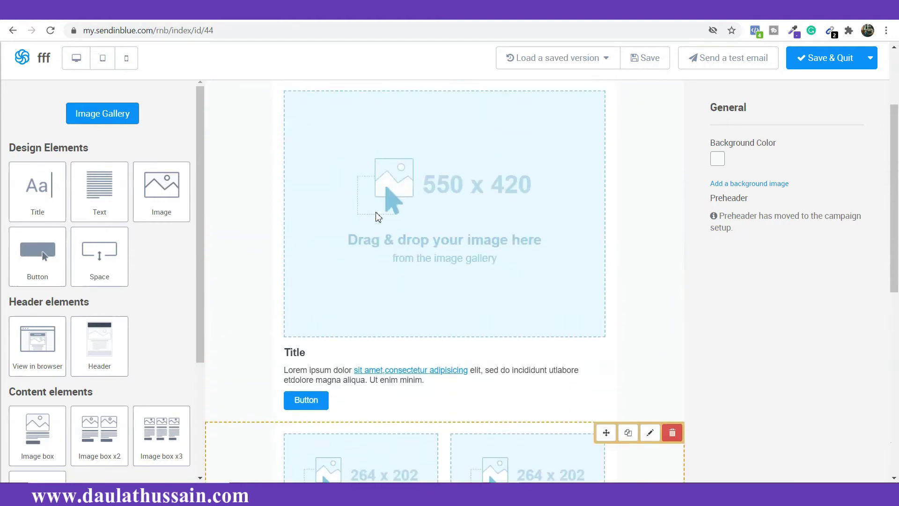
scroll(378, 217, up, 3)
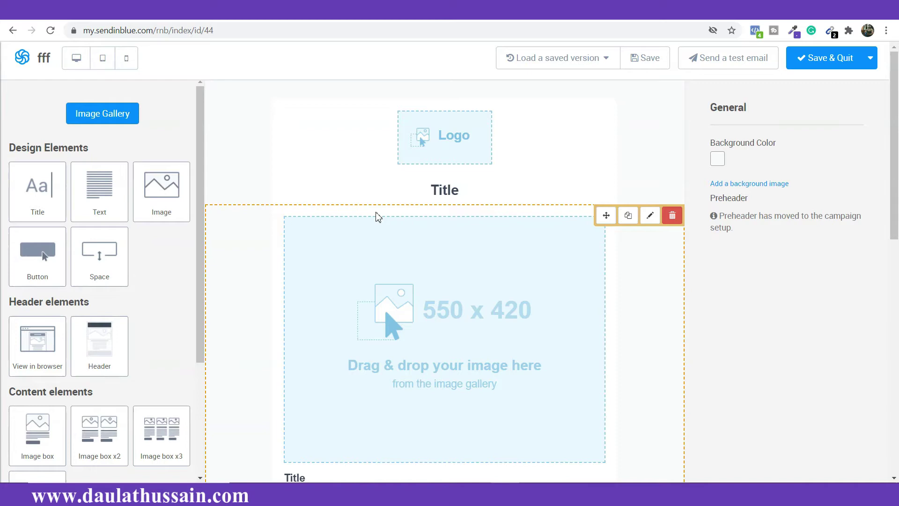
scroll(421, 315, down, 3)
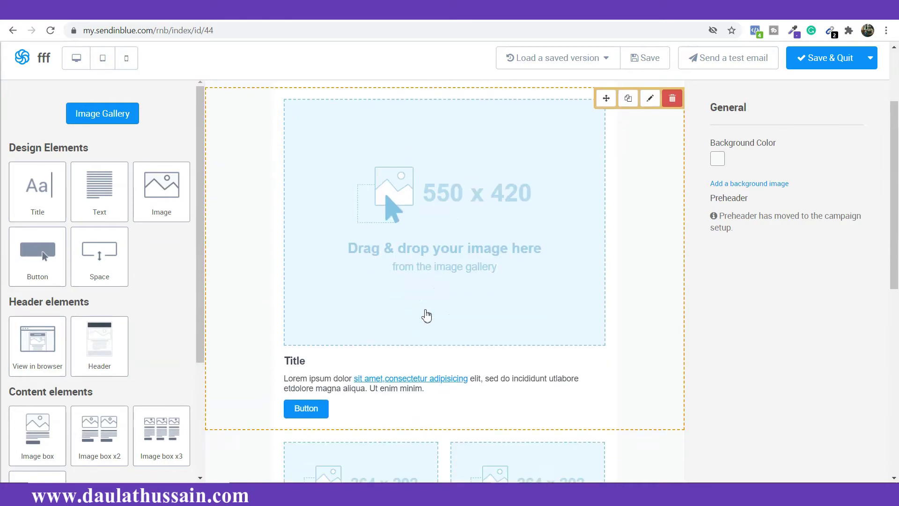
scroll(426, 315, down, 4)
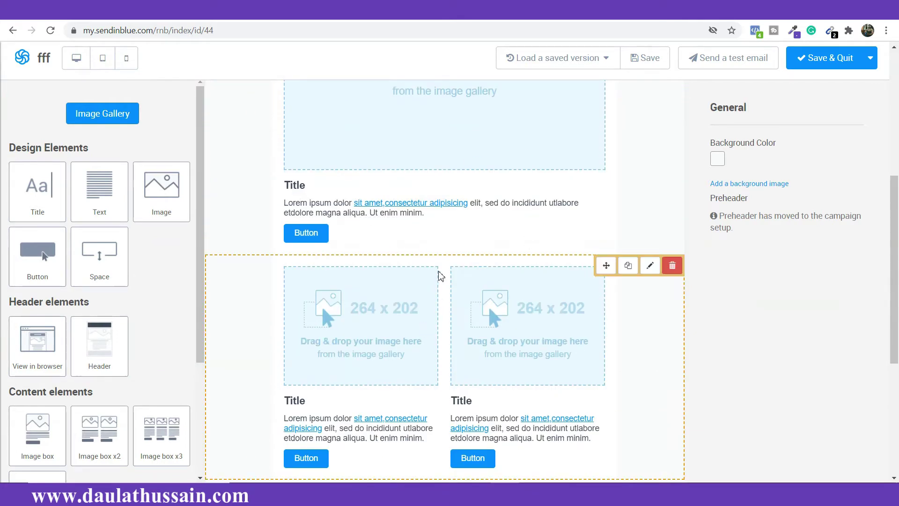
scroll(441, 276, up, 4)
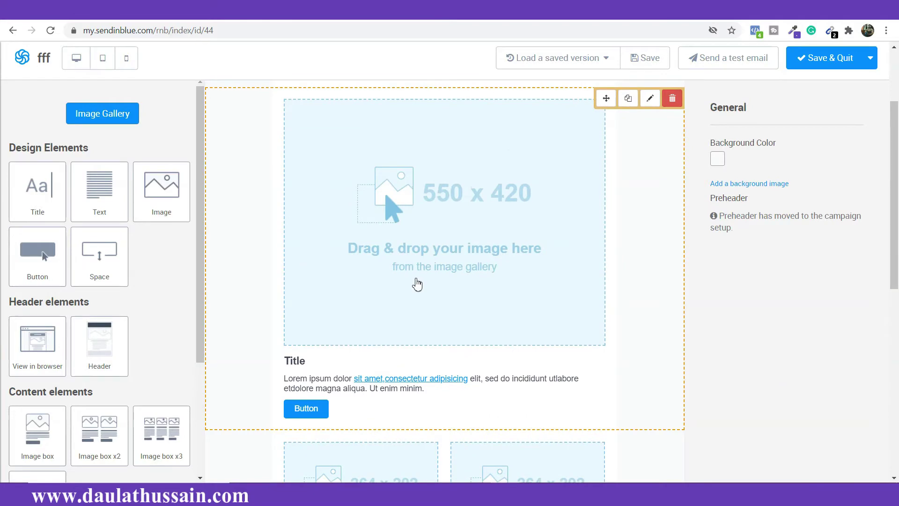
scroll(418, 284, up, 3)
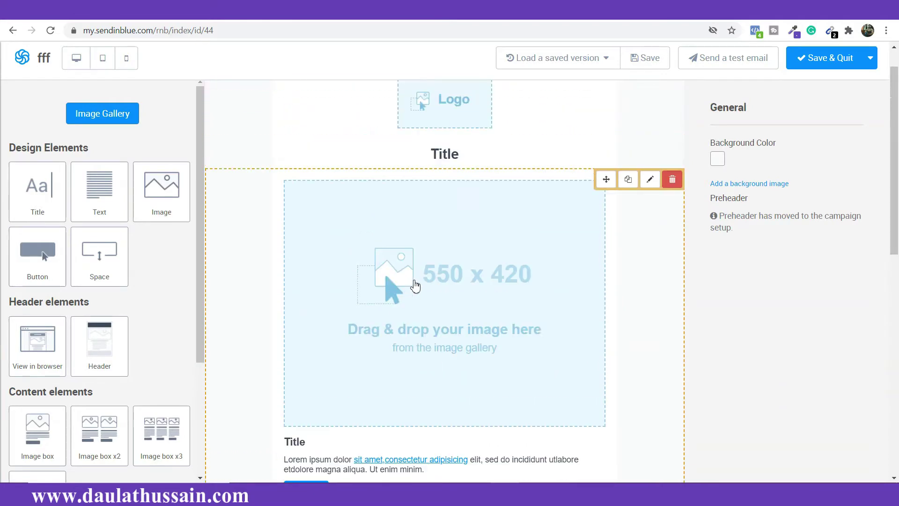
scroll(519, 348, down, 1)
scroll(519, 348, down, 3)
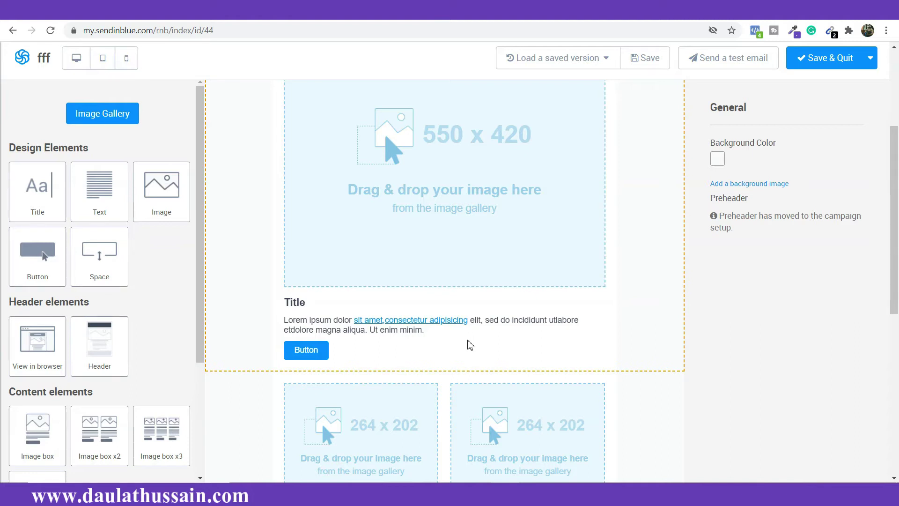
scroll(473, 346, up, 4)
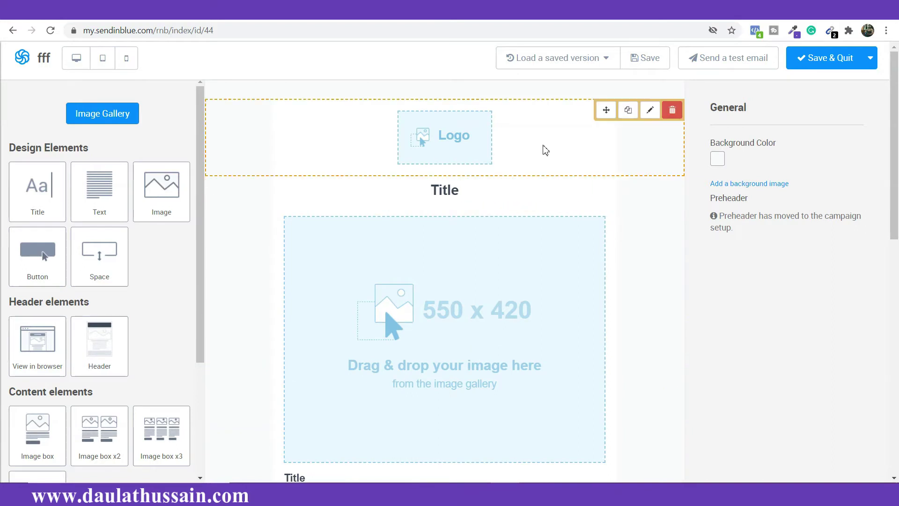
Step: Delete the Logo, Title, 550x420 image and two-column image blocks, confirming each deletion
click(672, 110)
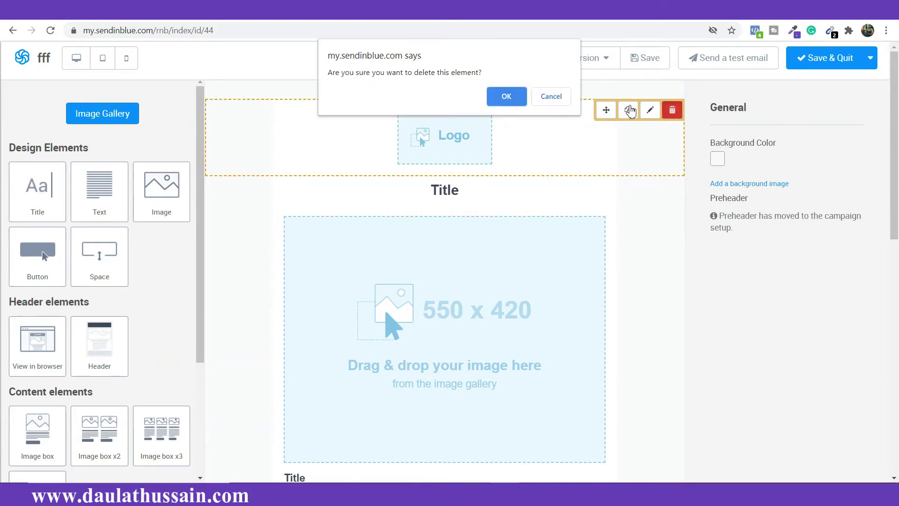
click(513, 100)
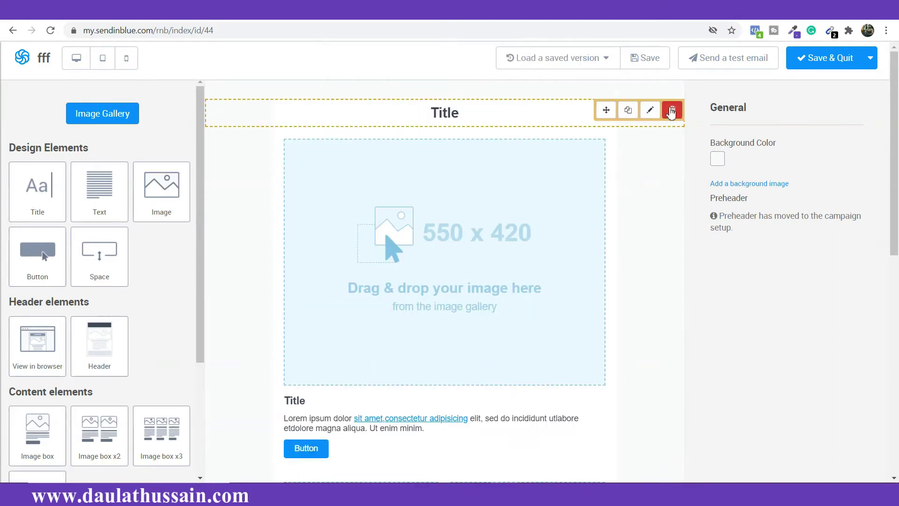
click(671, 111)
click(509, 97)
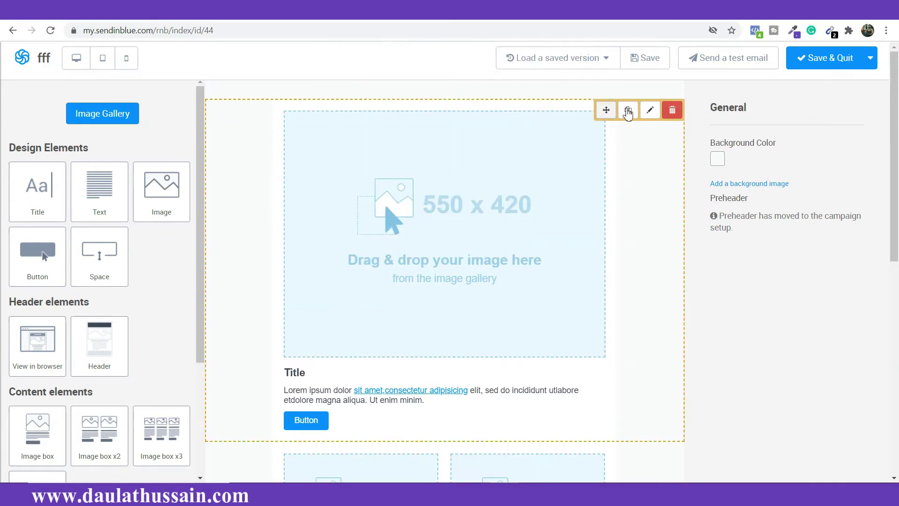
click(669, 112)
click(504, 95)
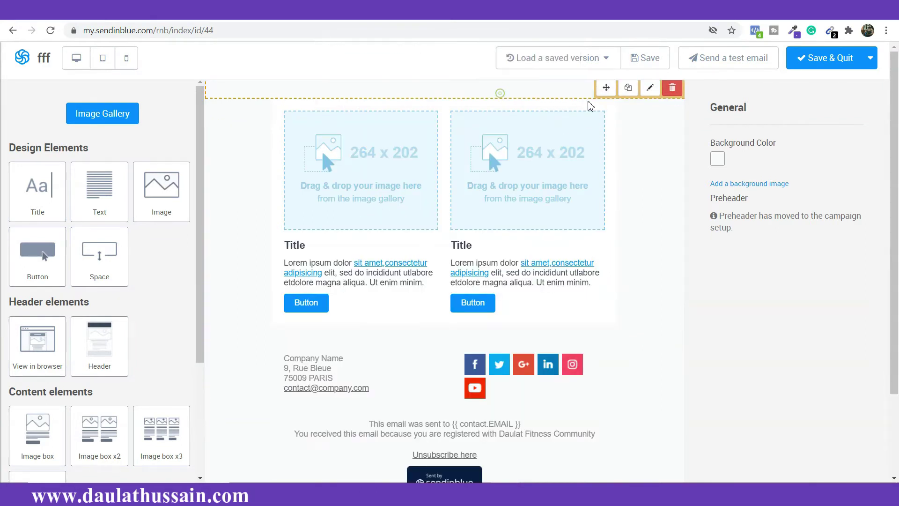
click(672, 111)
click(510, 95)
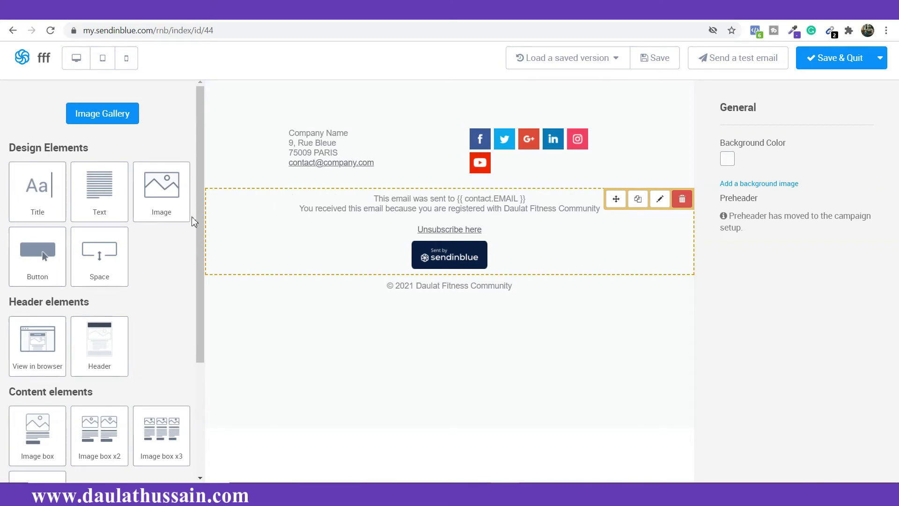
Step: Add an image block above the footer holding the Welcome muscle gain diet banner from the gallery
drag(161, 190, 253, 98)
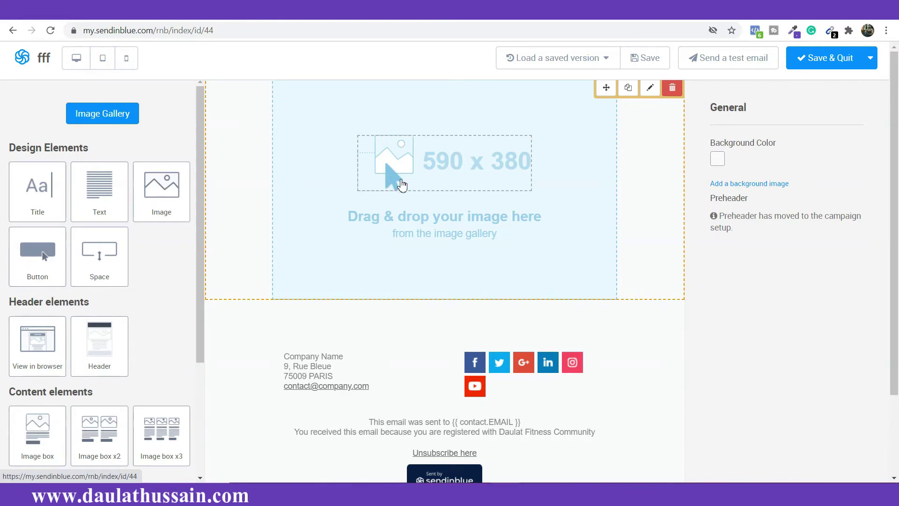
click(402, 185)
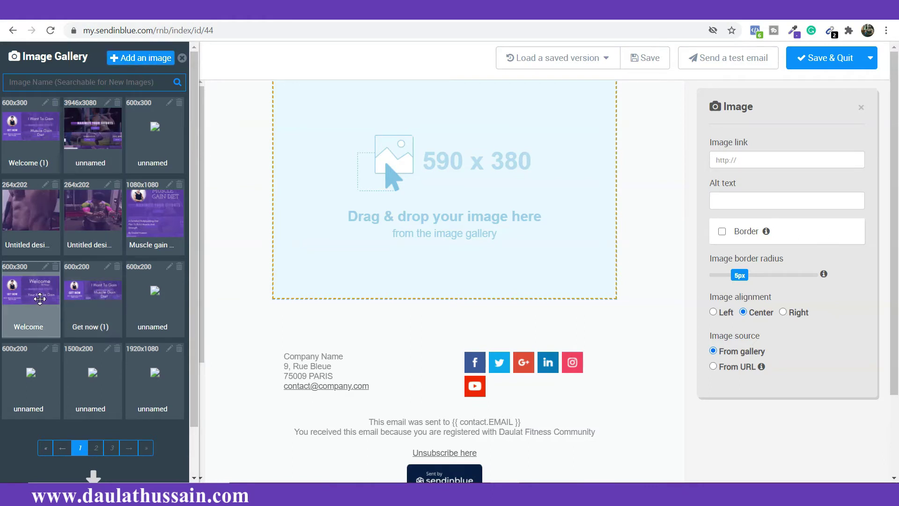
drag(40, 298, 360, 196)
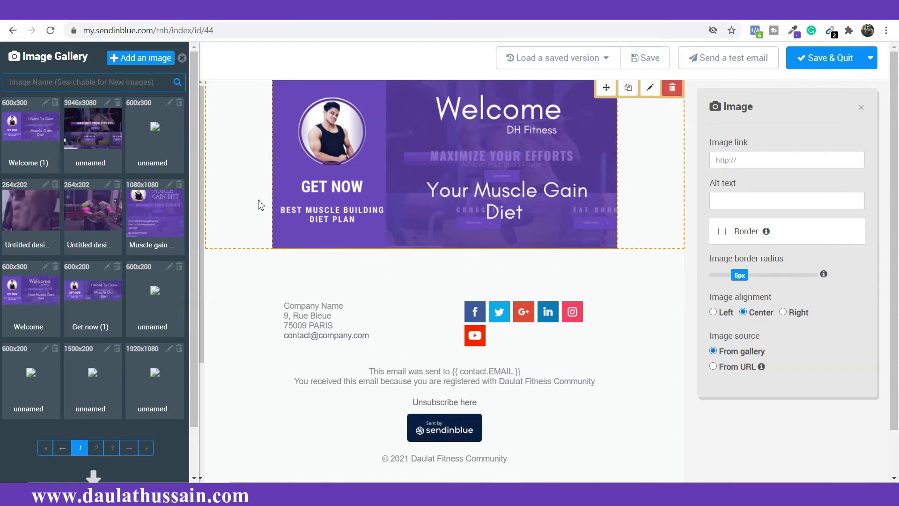
click(231, 266)
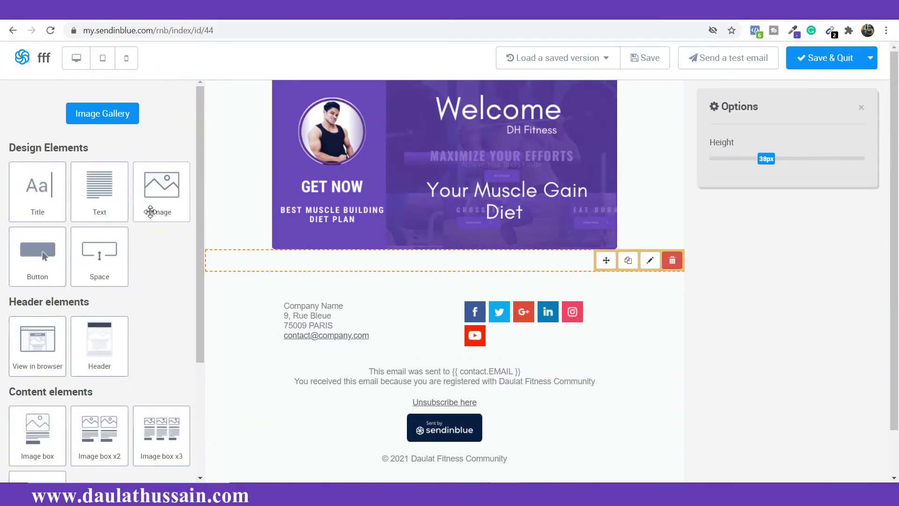
Step: Add a title block below the banner, delete the empty spacer, and paste in 'The Complete Muscle Gain Diet Plan'
drag(32, 186, 223, 278)
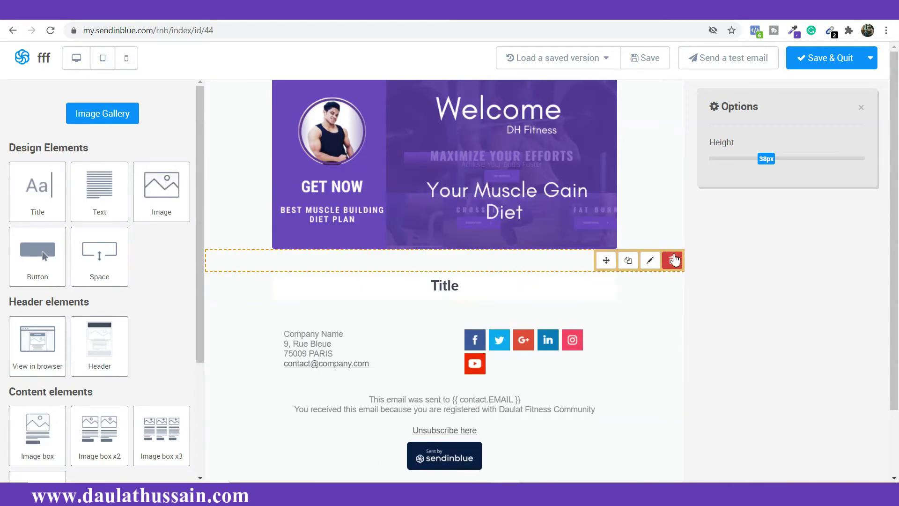
click(673, 261)
click(504, 96)
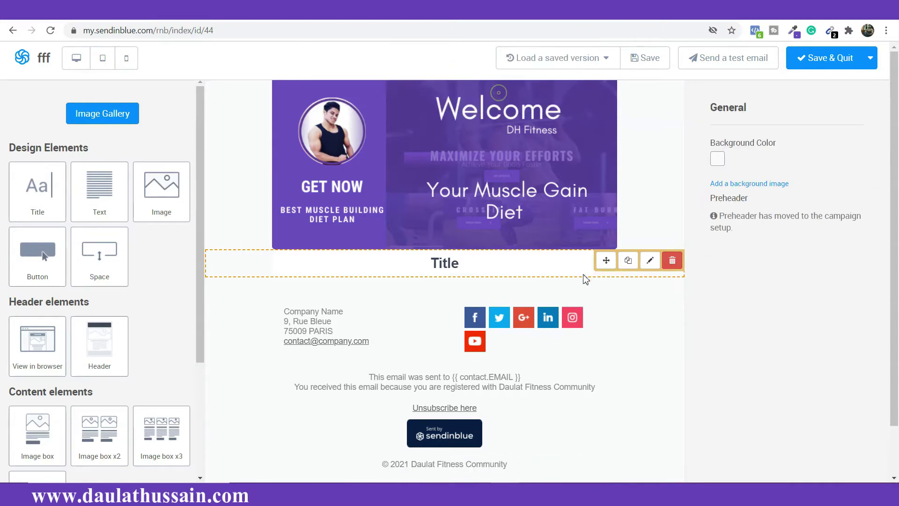
double_click(459, 264)
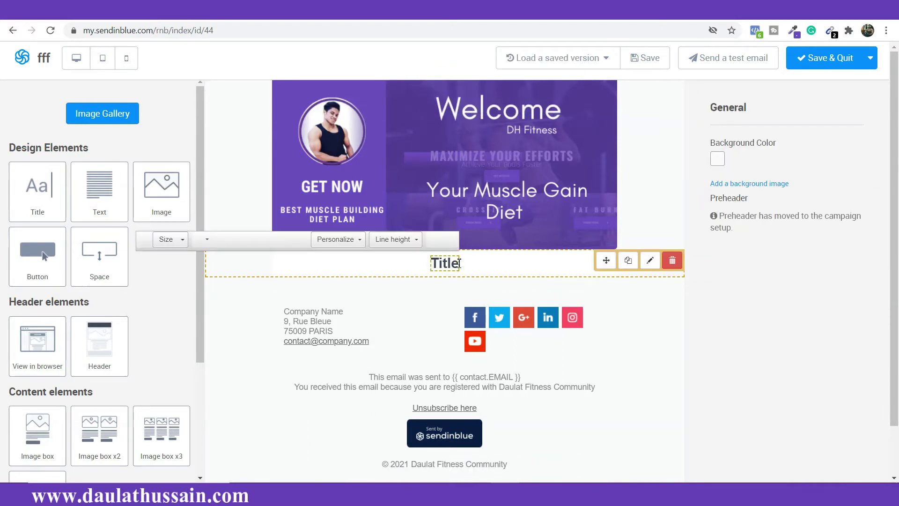
text(The Complete Muscle Gain Diet Plan)
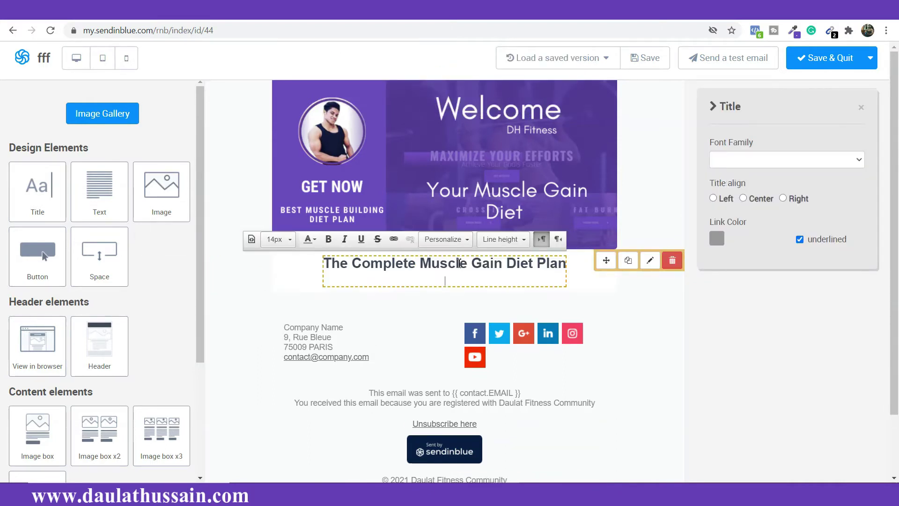
key(BackSpace)
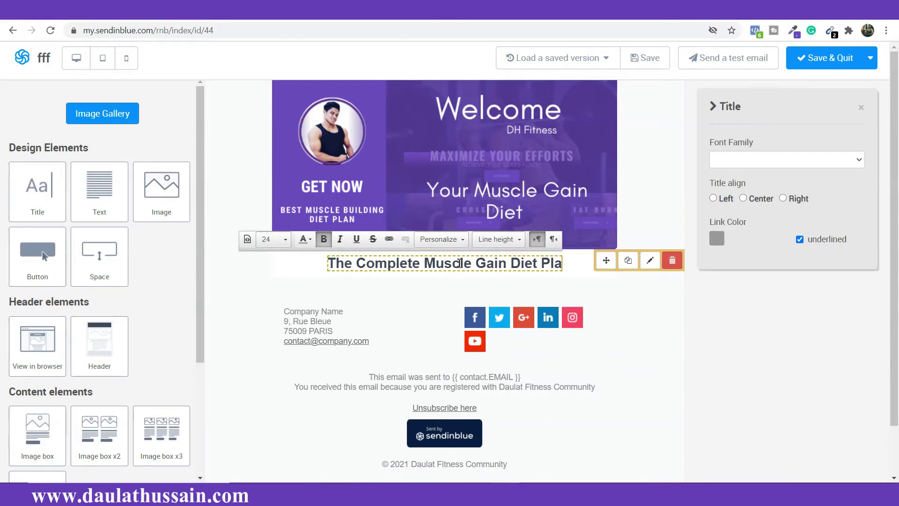
Step: Set the heading's font size to 26, leaving its colour unchanged
click(285, 240)
click(285, 241)
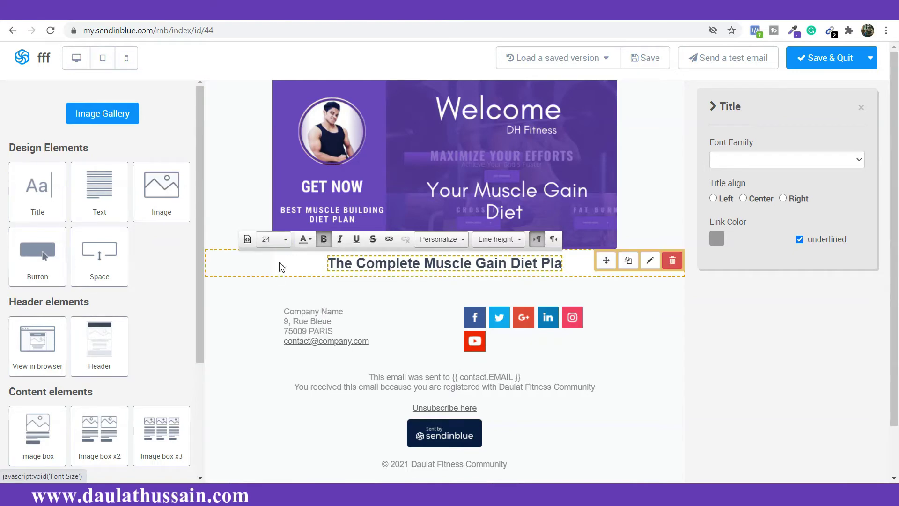
click(285, 240)
scroll(287, 274, down, 2)
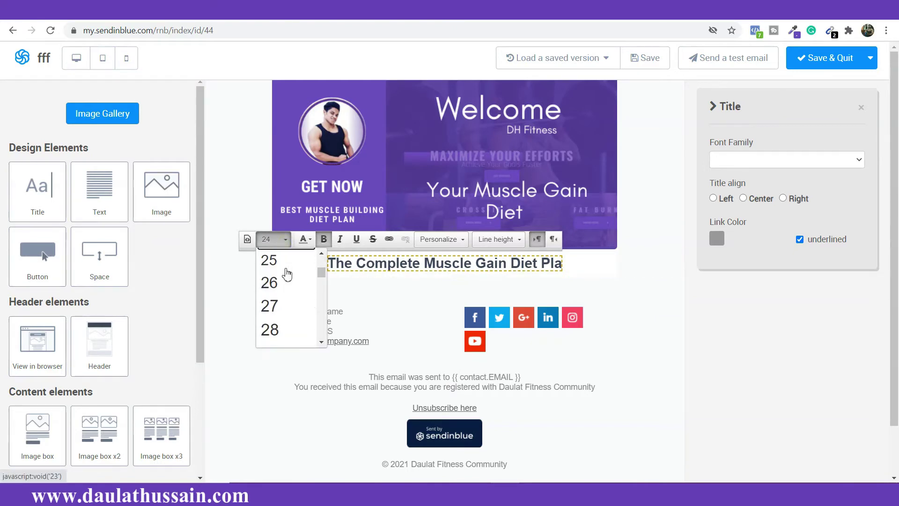
click(282, 283)
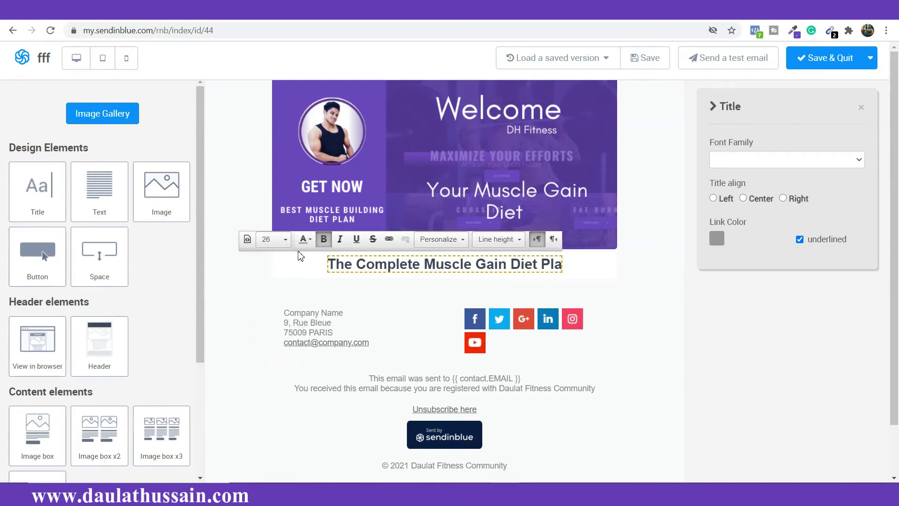
click(306, 240)
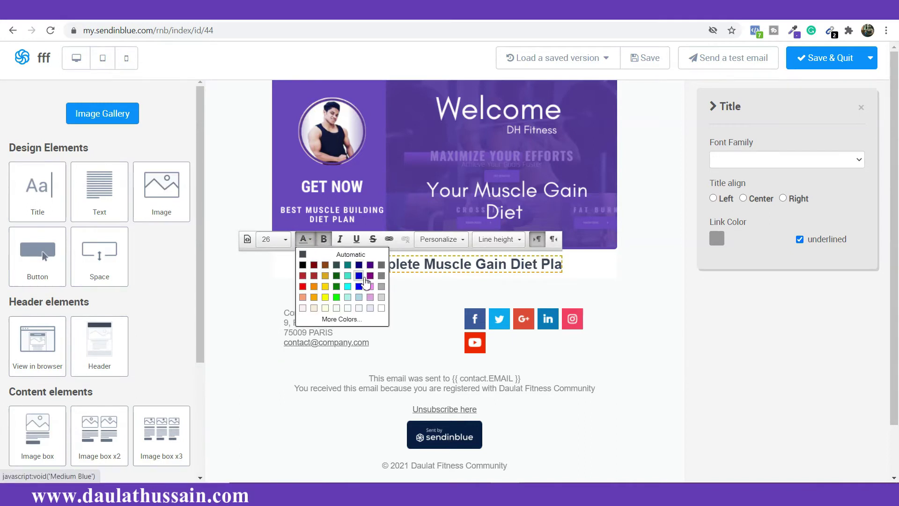
click(359, 286)
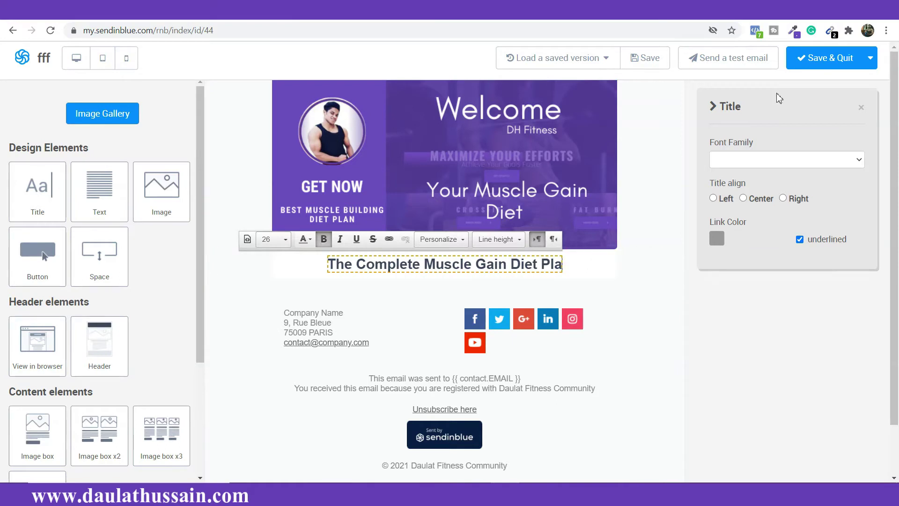
Step: Copy the banner purple #69549E with the colour picker and apply it to the word 'Complete'
click(795, 31)
click(712, 101)
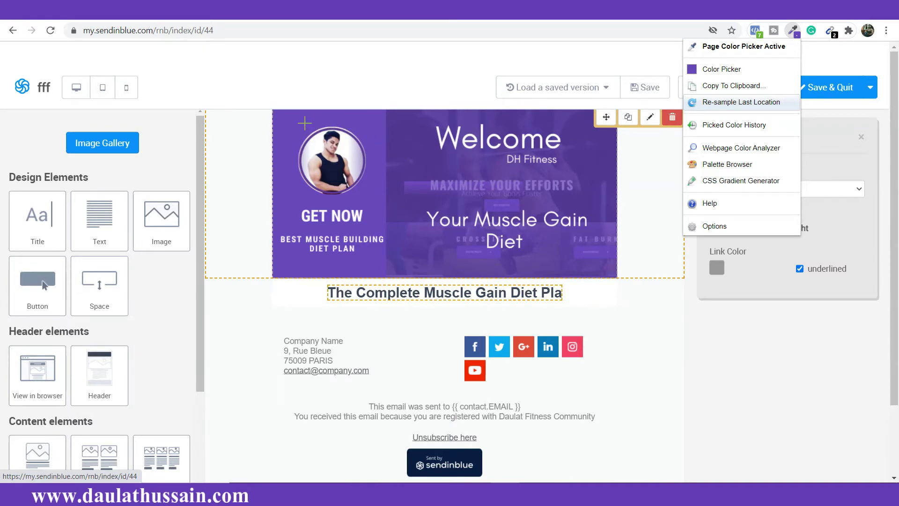
click(305, 123)
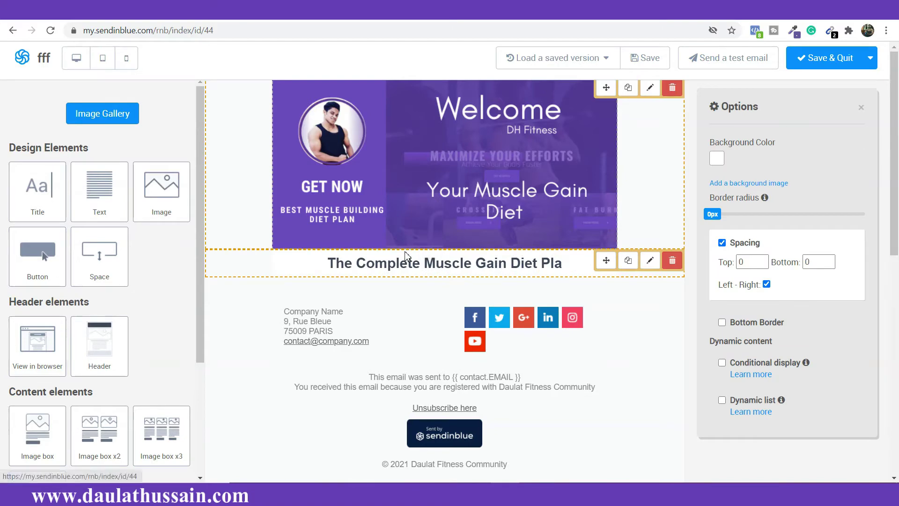
double_click(407, 262)
click(306, 239)
click(340, 320)
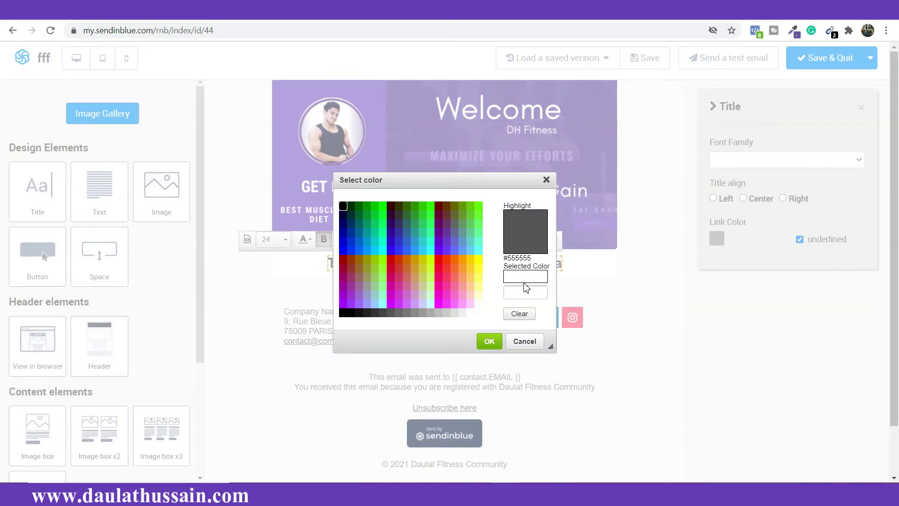
click(528, 292)
key(ctrl+v)
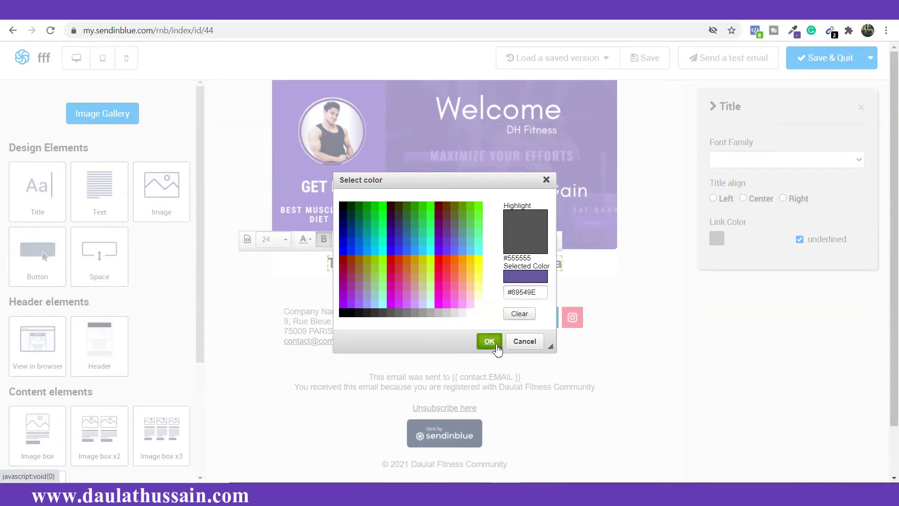
click(490, 341)
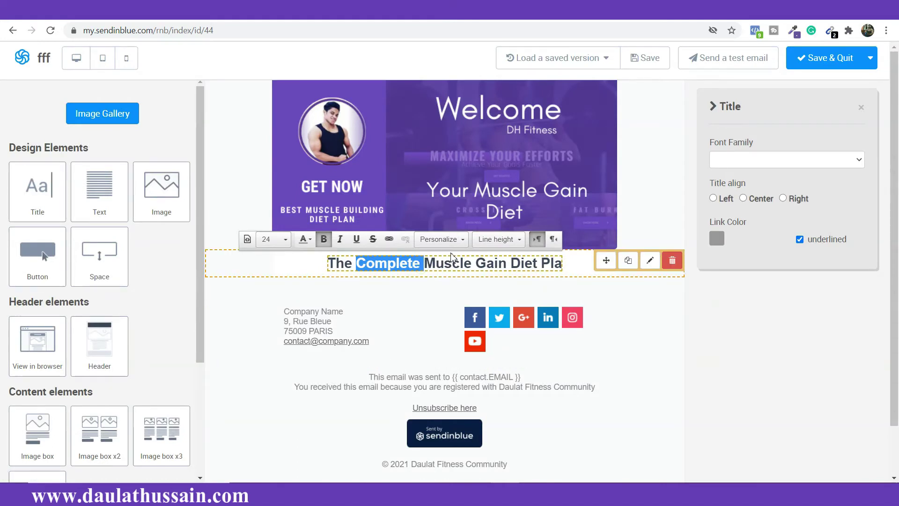
click(418, 269)
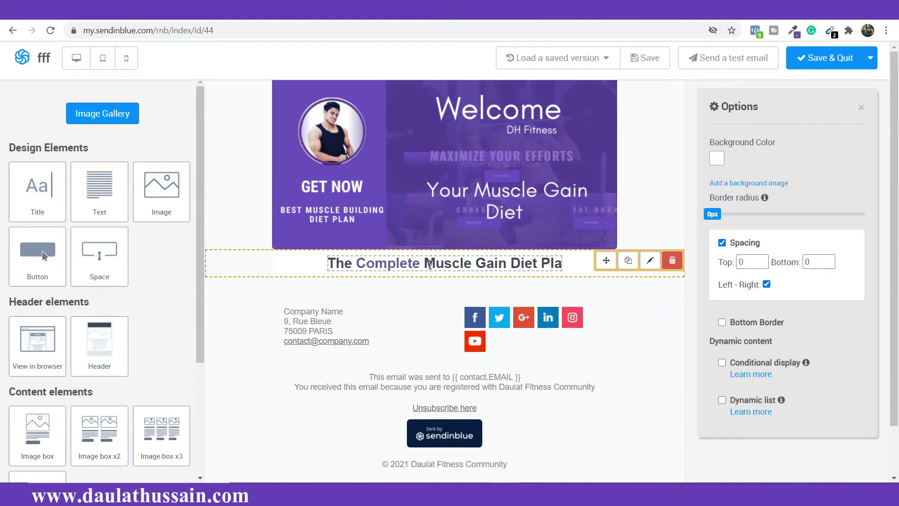
Step: Colour the whole heading #69549E and align it to the left
triple_click(430, 265)
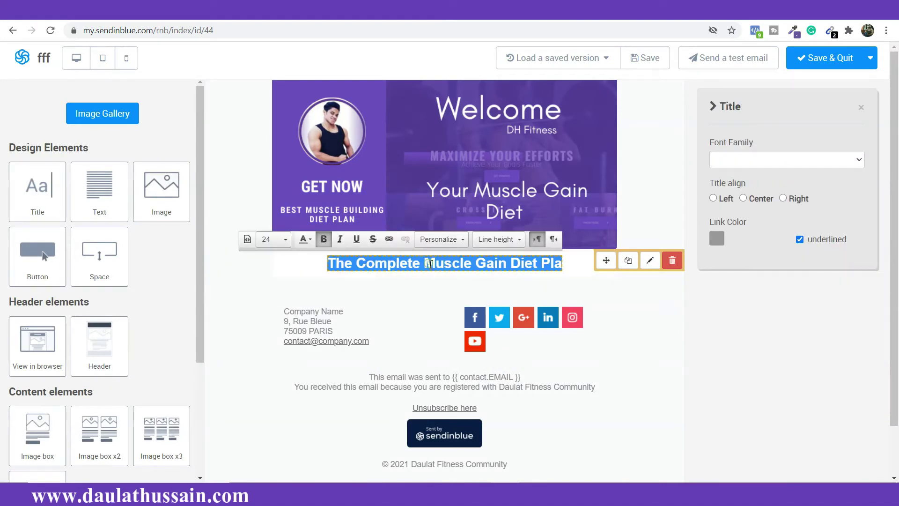
click(309, 241)
click(338, 317)
click(526, 294)
key(ctrl+v)
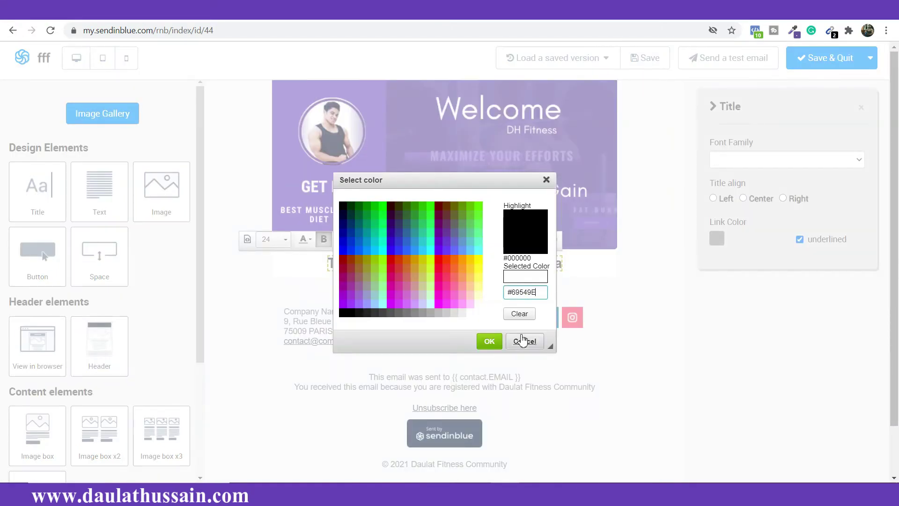
click(490, 341)
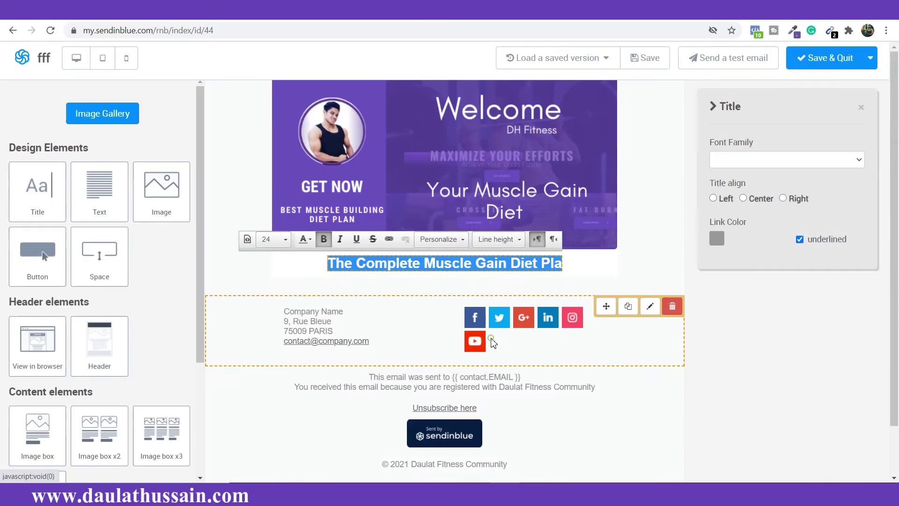
click(438, 280)
click(433, 268)
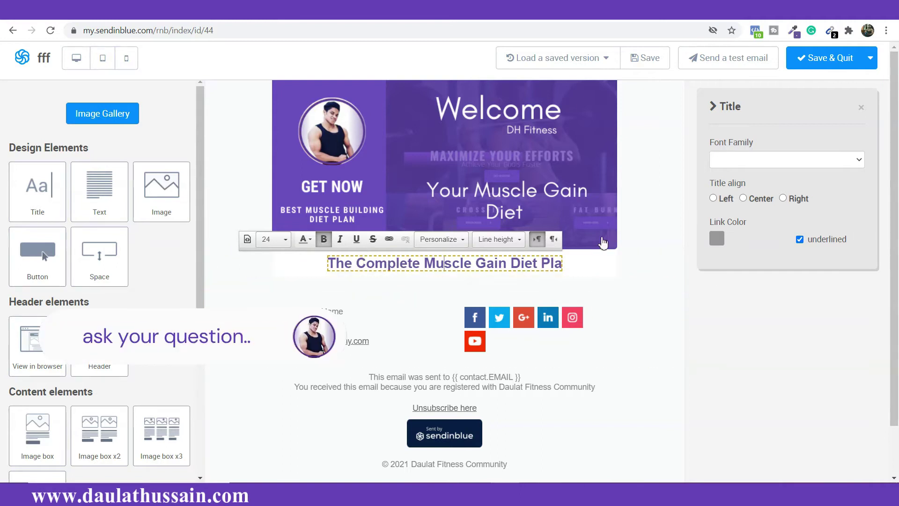
click(713, 198)
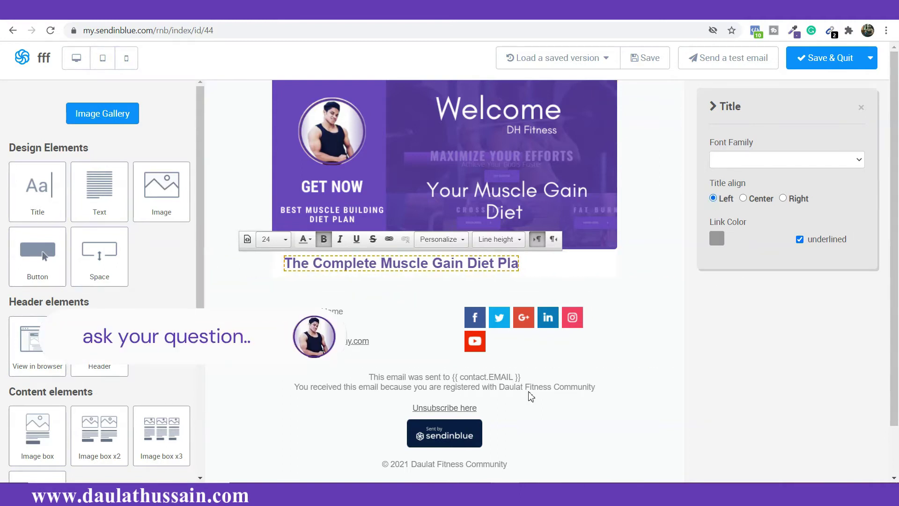
scroll(317, 297, down, 3)
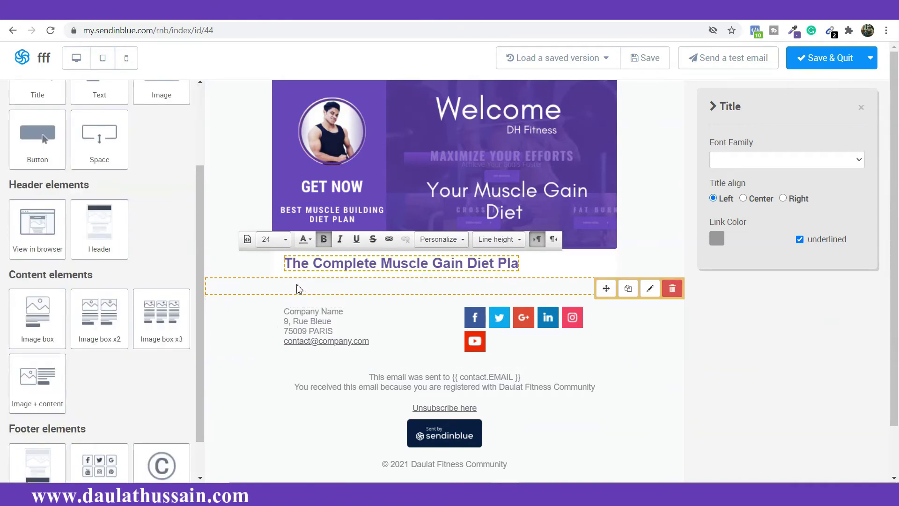
Step: Add an image-and-text block under the heading and place the muscle gain diet cover image in it
drag(38, 377, 254, 298)
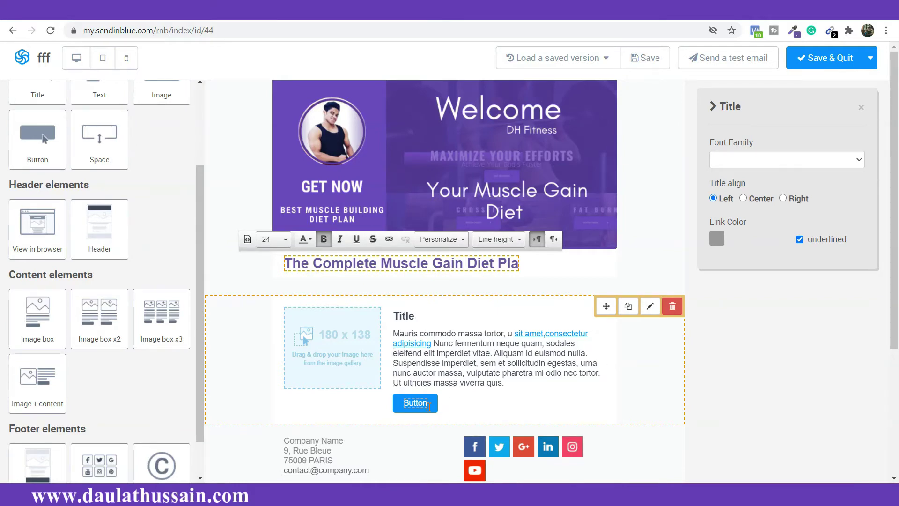
click(421, 406)
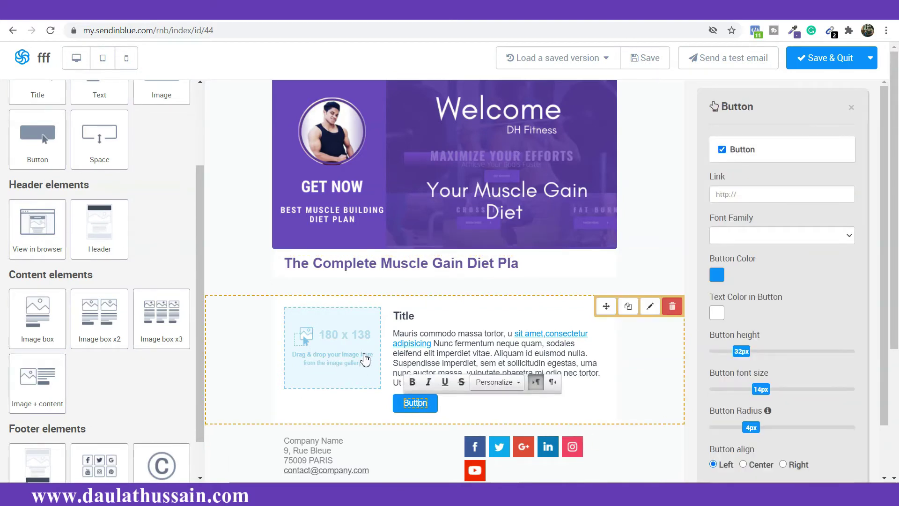
scroll(366, 349, down, 1)
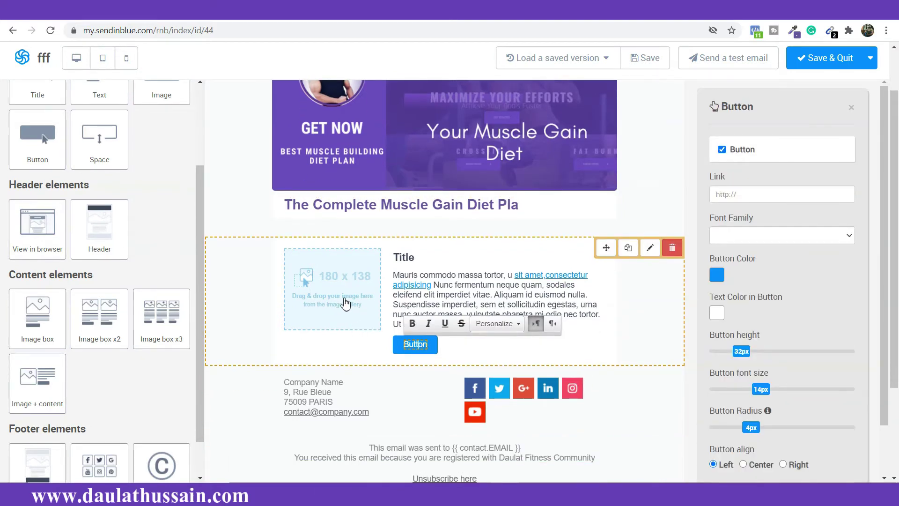
double_click(345, 303)
scroll(102, 225, up, 1)
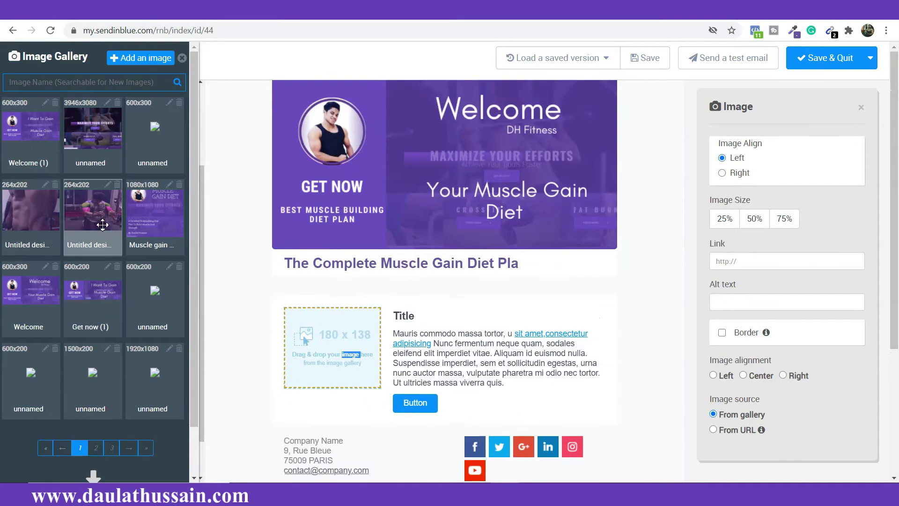
drag(134, 221, 307, 378)
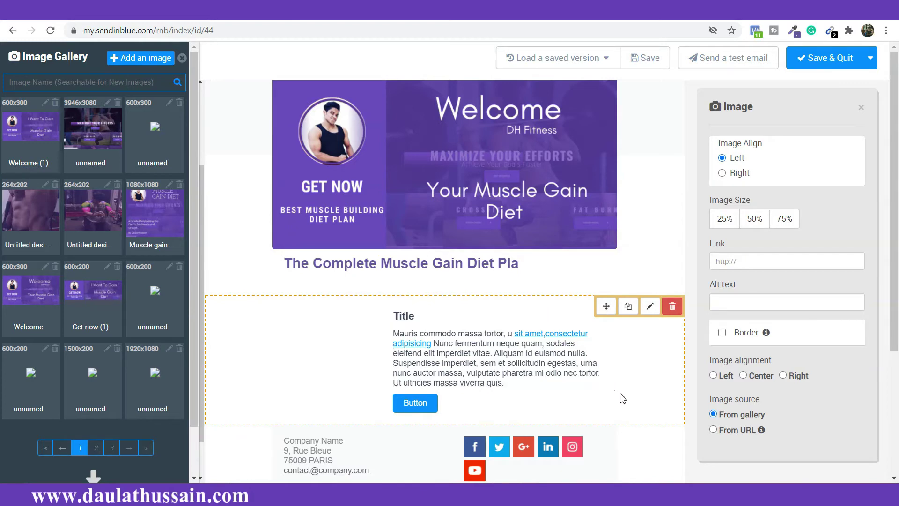
Step: Replace the block's placeholder title with 'Your Muscle Gai'
double_click(405, 316)
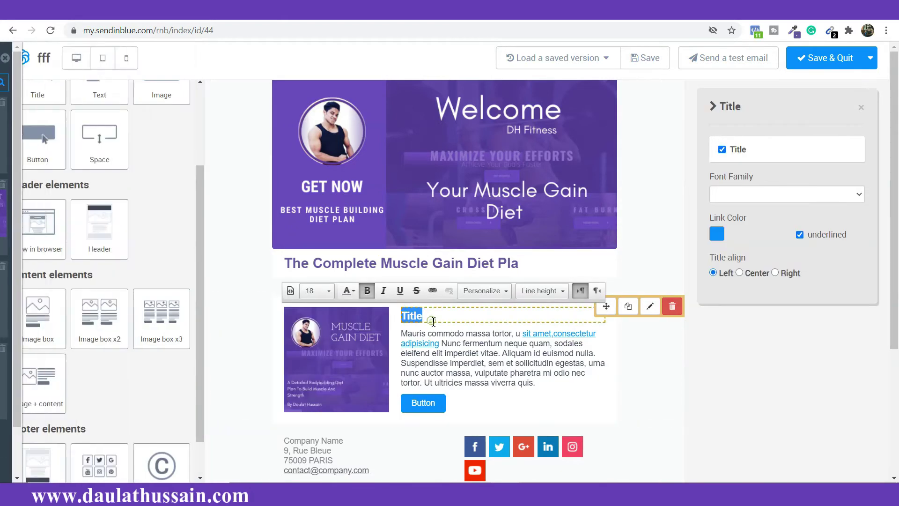
key(ctrl+v)
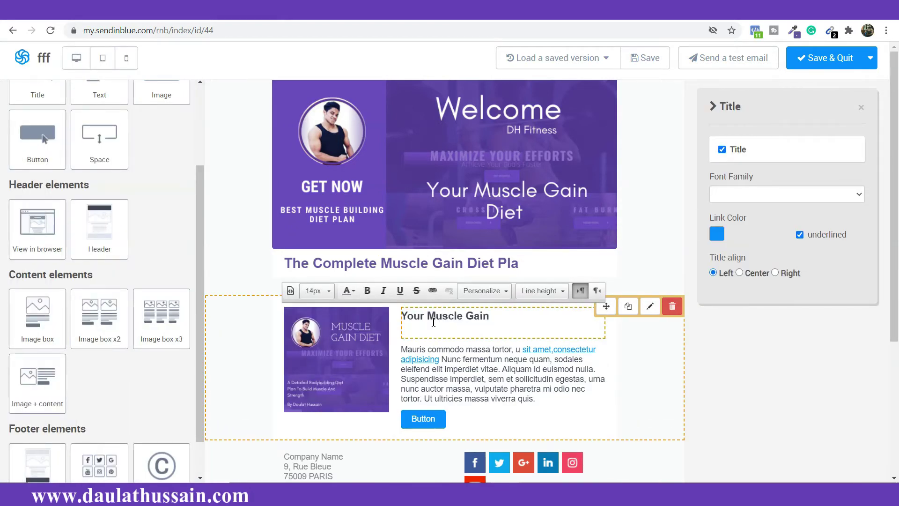
key(BackSpace)
key(BackSpace)
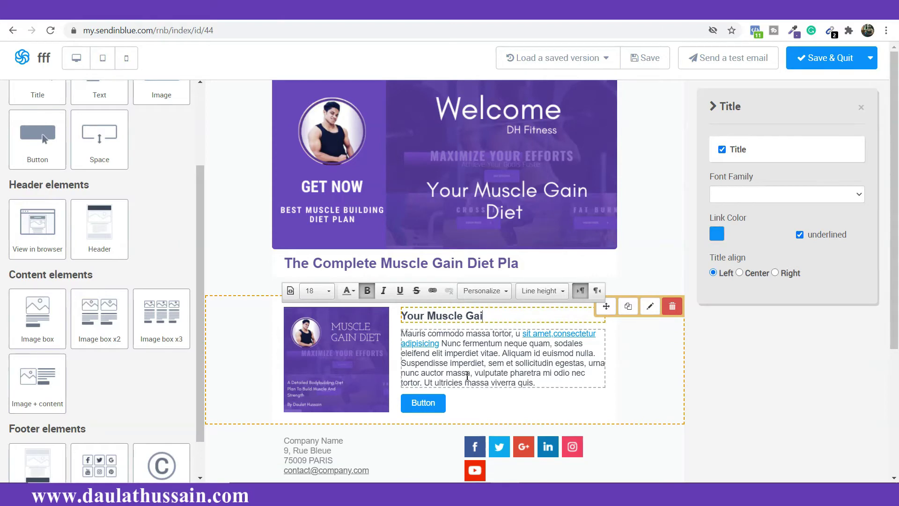
Step: Replace the lorem paragraph with the pasted bodybuilding diet plan description
double_click(473, 382)
key(ctrl+a)
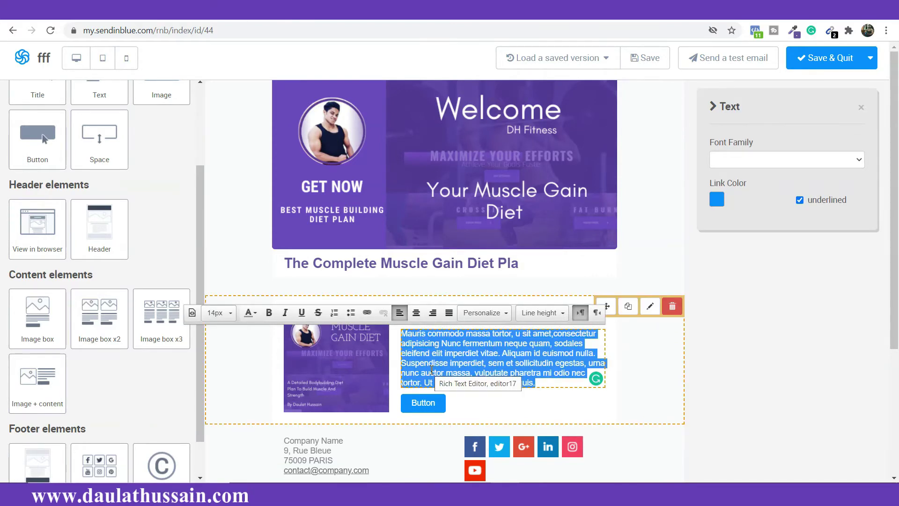
text(A Detailed Bodybuilding Diet Plan To Build Muscle And Strength For Man & Women)
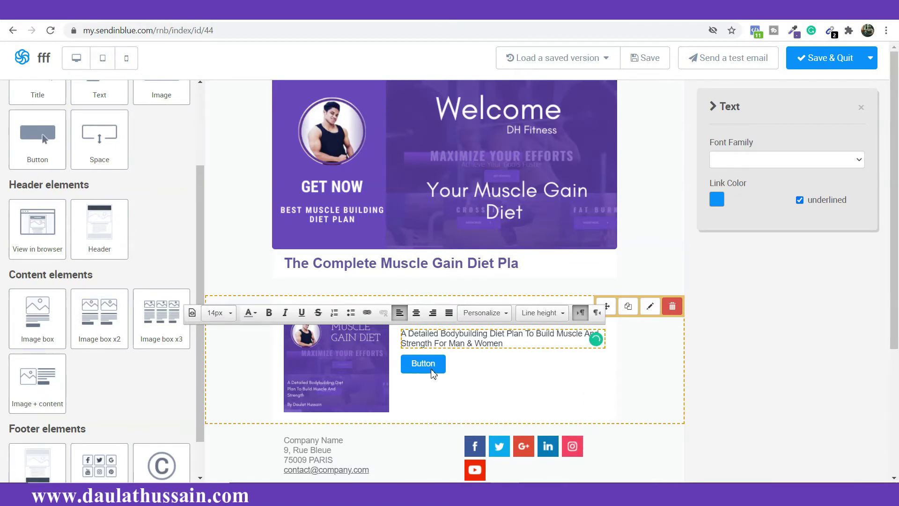
click(432, 373)
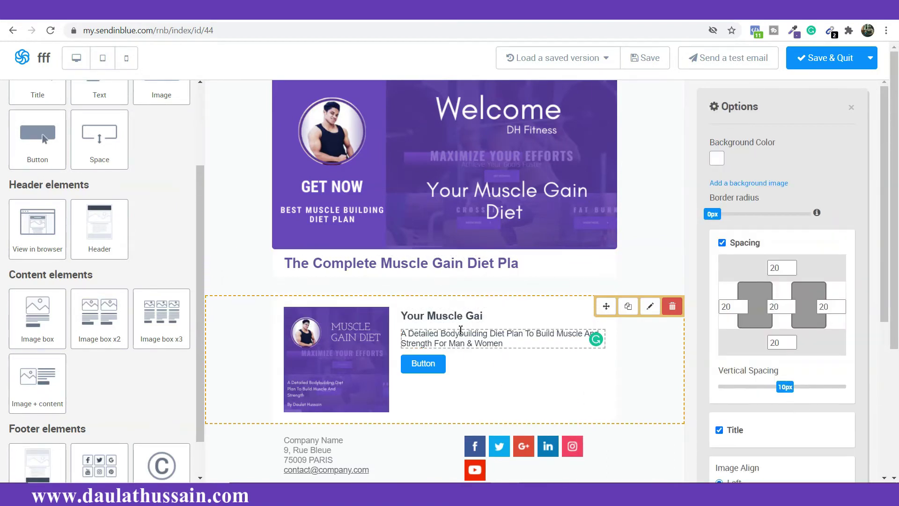
click(454, 262)
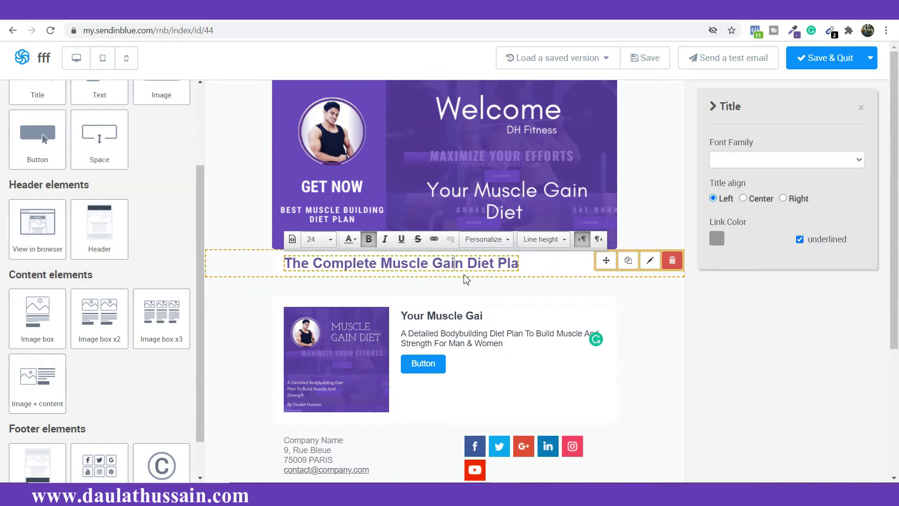
Step: Switch the main heading, the 'Your Muscle Gai' heading and the block description to Georgia
click(795, 160)
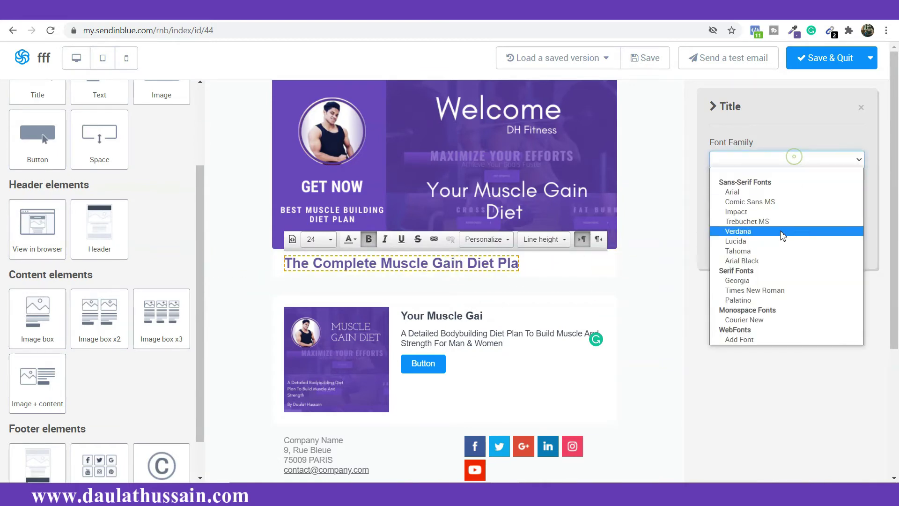
click(767, 281)
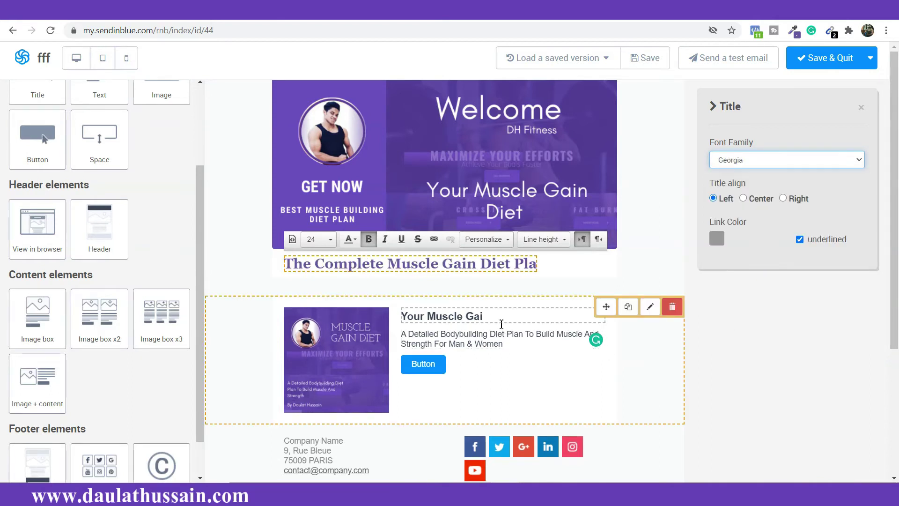
click(494, 323)
click(764, 194)
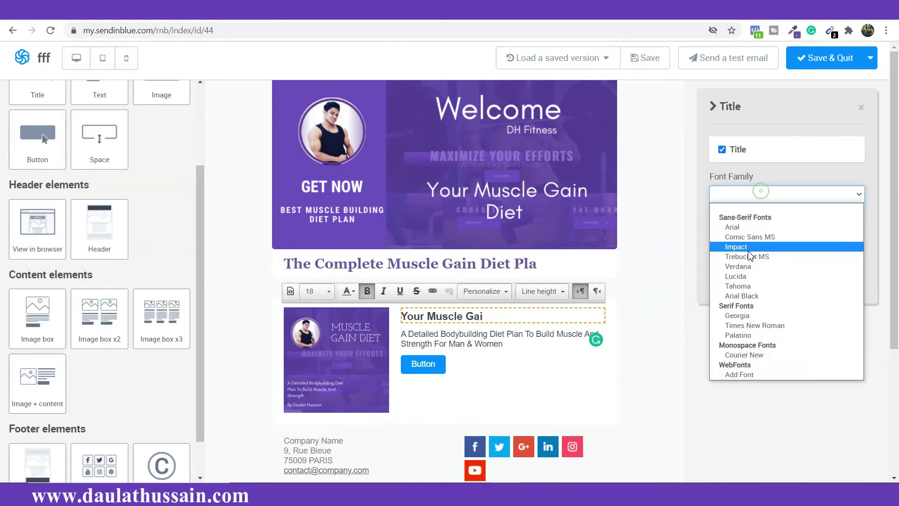
click(757, 315)
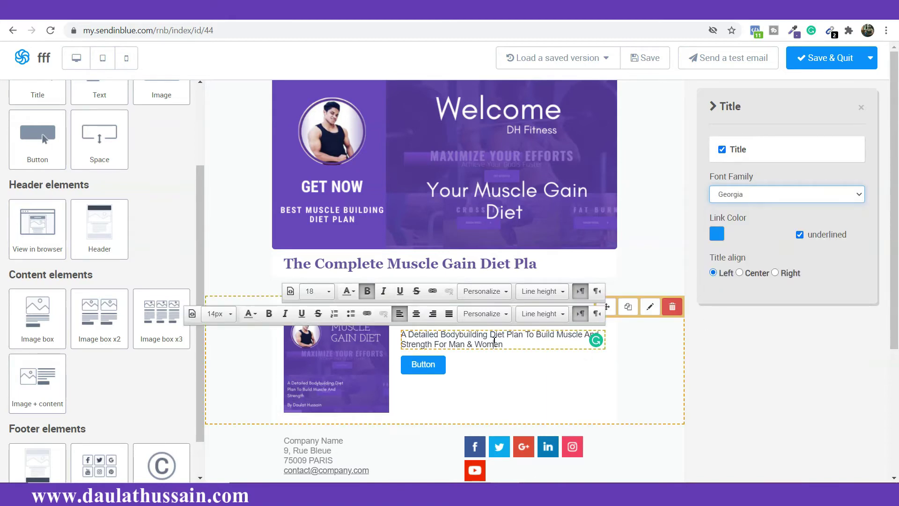
click(726, 163)
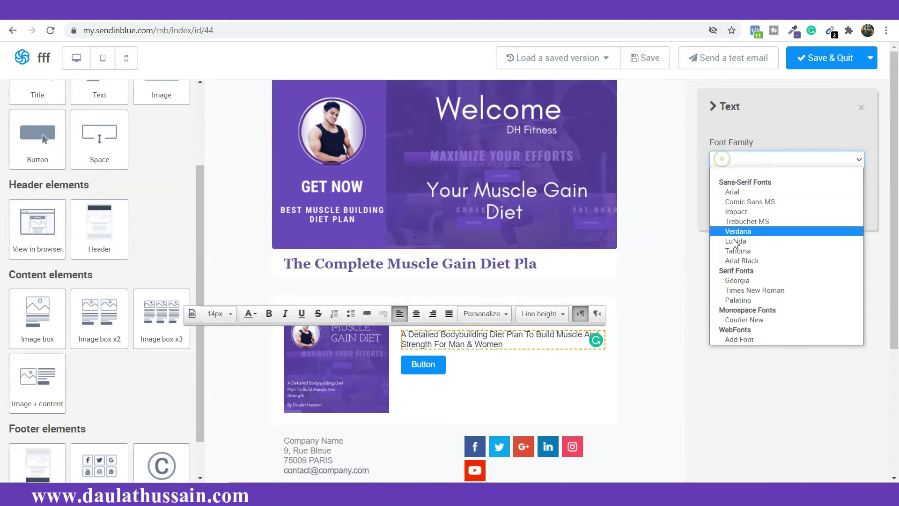
click(746, 282)
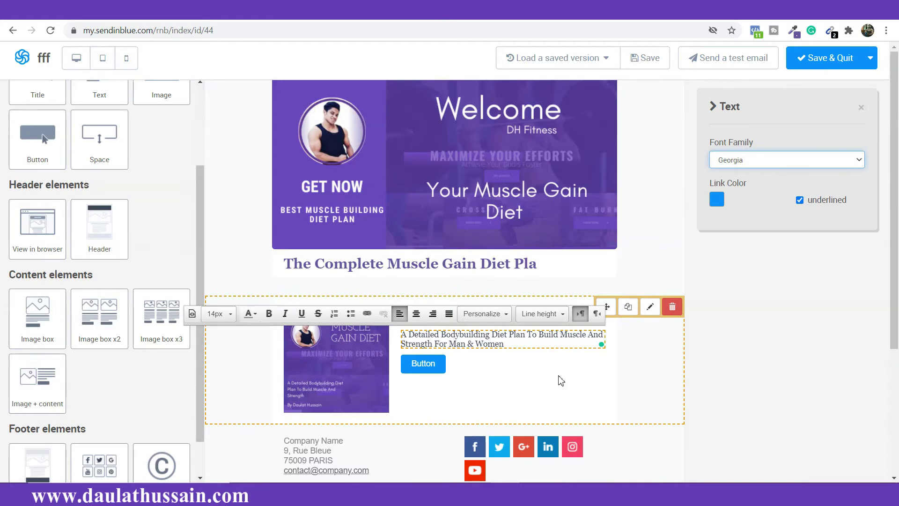
click(561, 381)
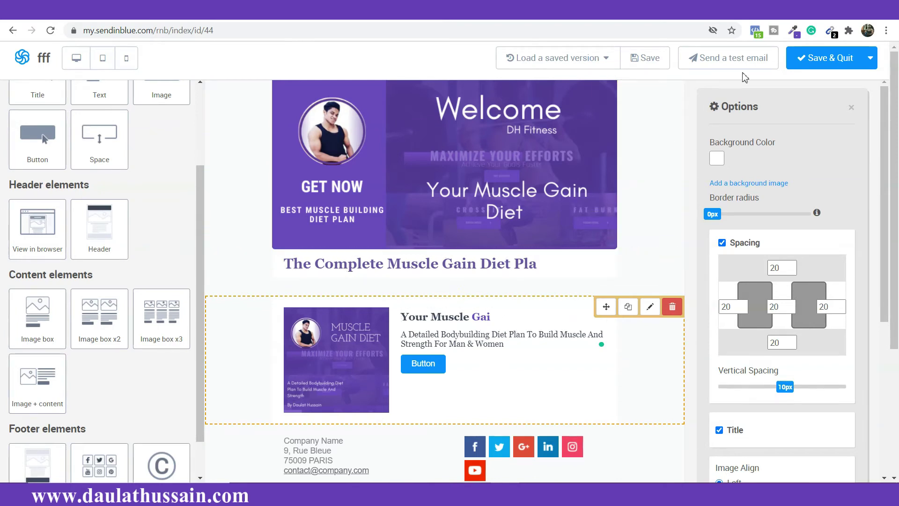
Step: Sample the banner purple #6847BC and apply it to the 'Your Muscle Gai' heading
click(792, 37)
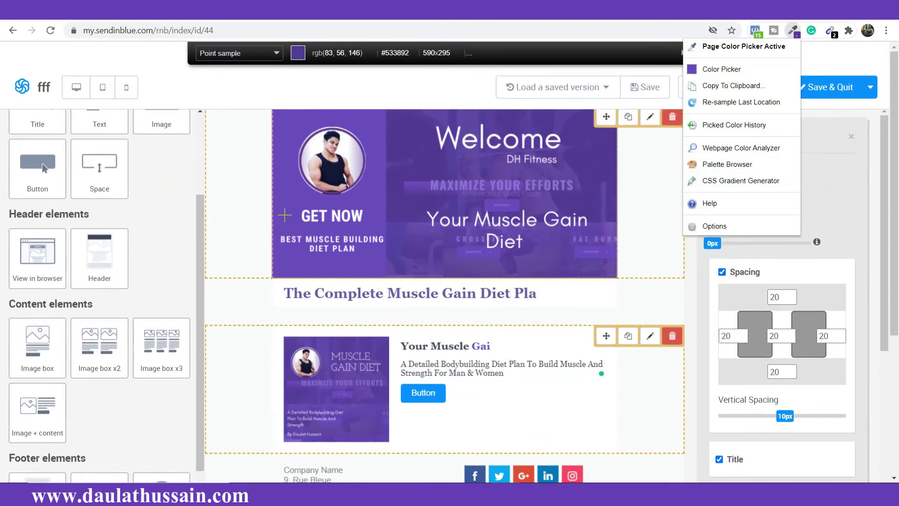
click(280, 189)
click(445, 348)
click(349, 321)
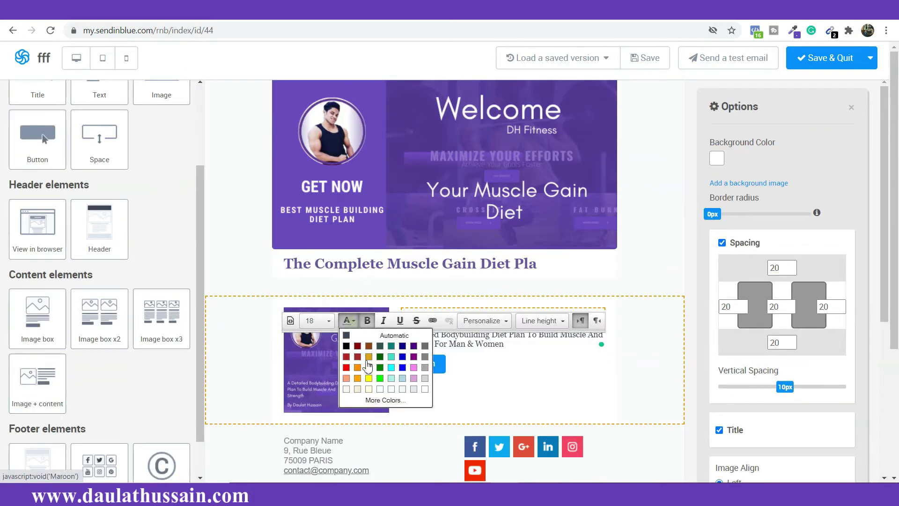
click(384, 401)
click(542, 294)
key(ctrl+v)
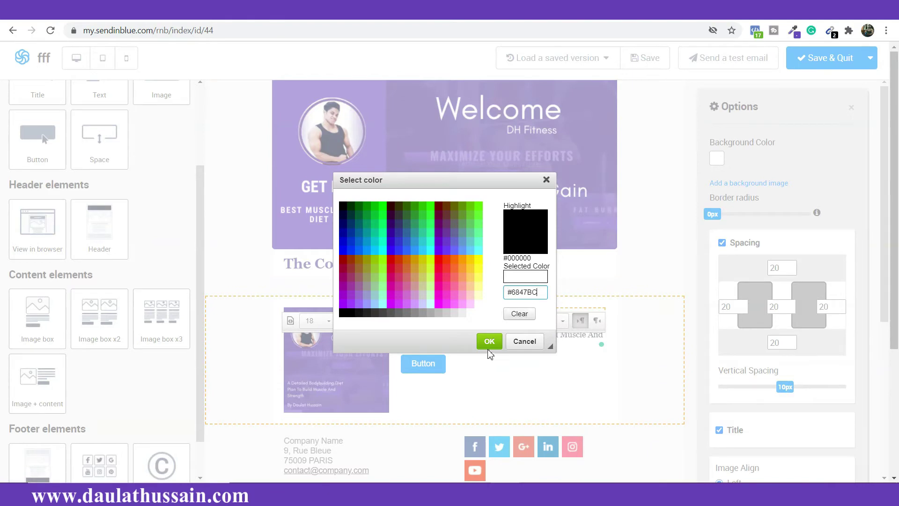
click(489, 341)
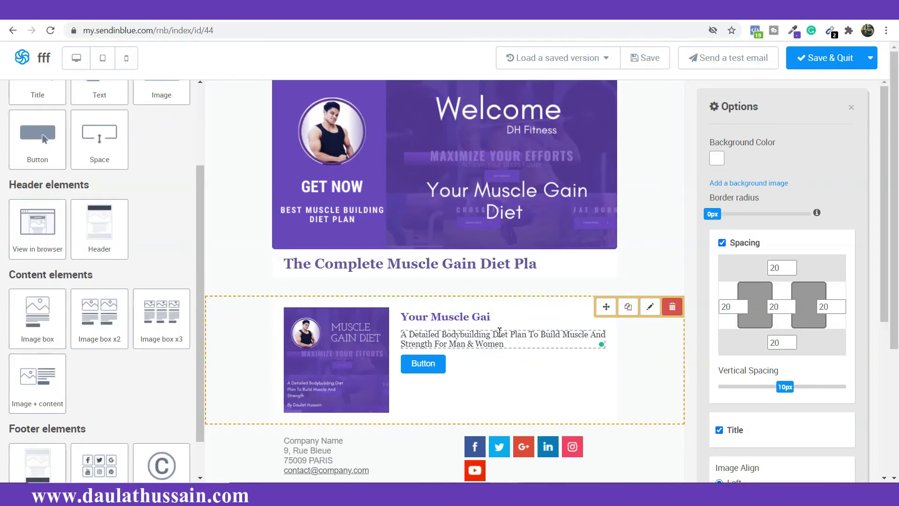
scroll(482, 381, down, 1)
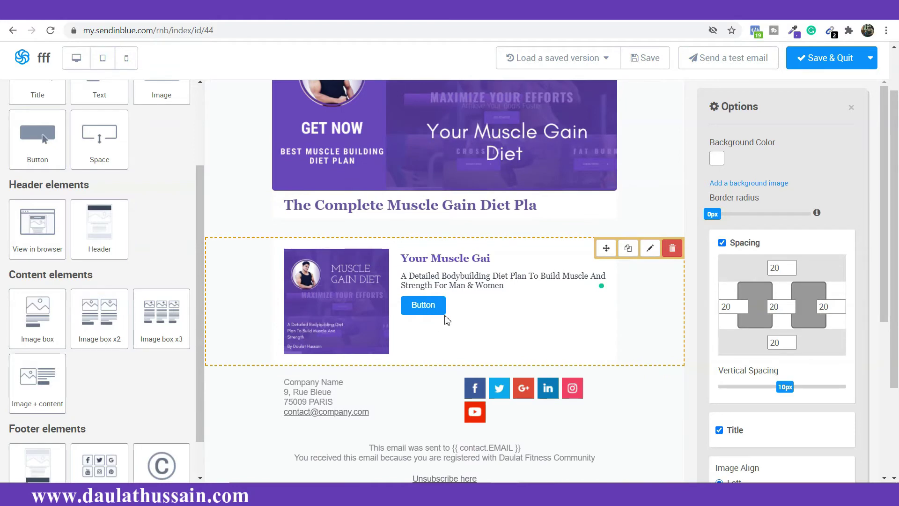
Step: Tint the book block's background a light pink
click(443, 317)
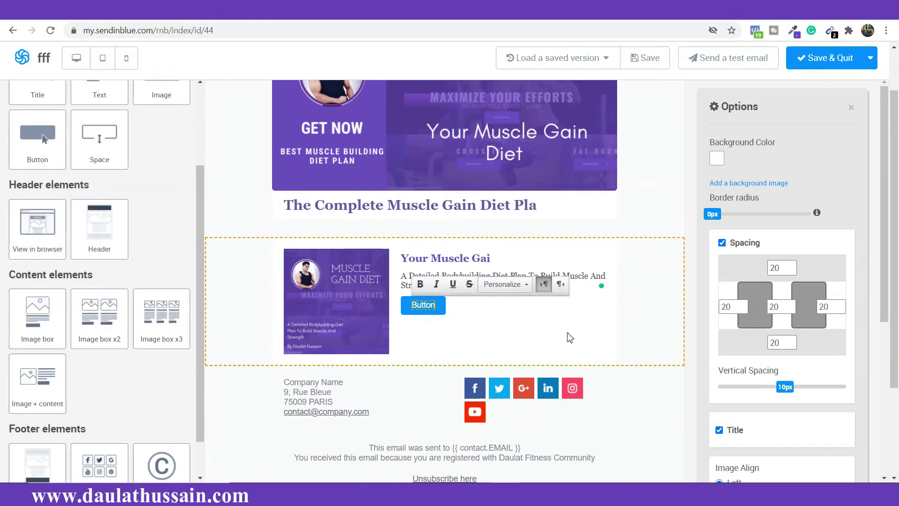
click(717, 158)
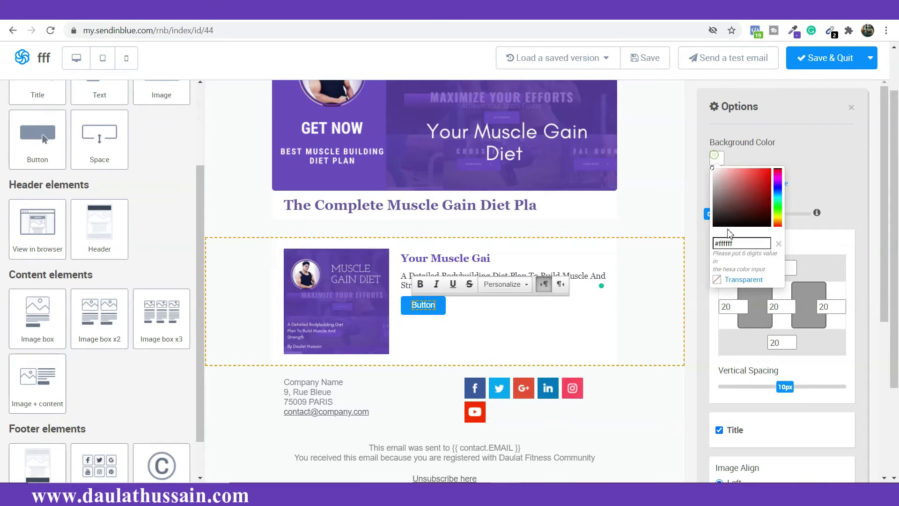
drag(726, 214, 712, 170)
click(616, 349)
Step: Try the book image on the right and at medium size, settling on left and small
scroll(811, 345, down, 4)
scroll(806, 341, down, 2)
scroll(740, 328, down, 3)
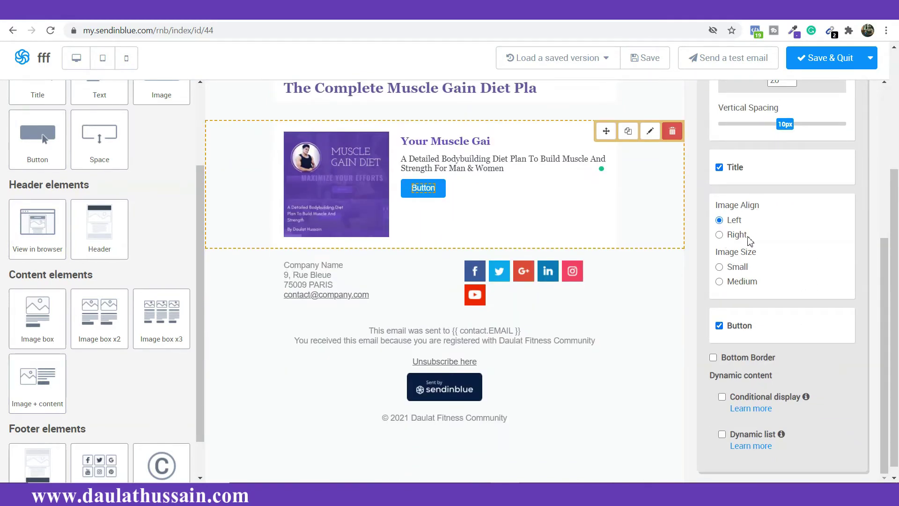
click(720, 234)
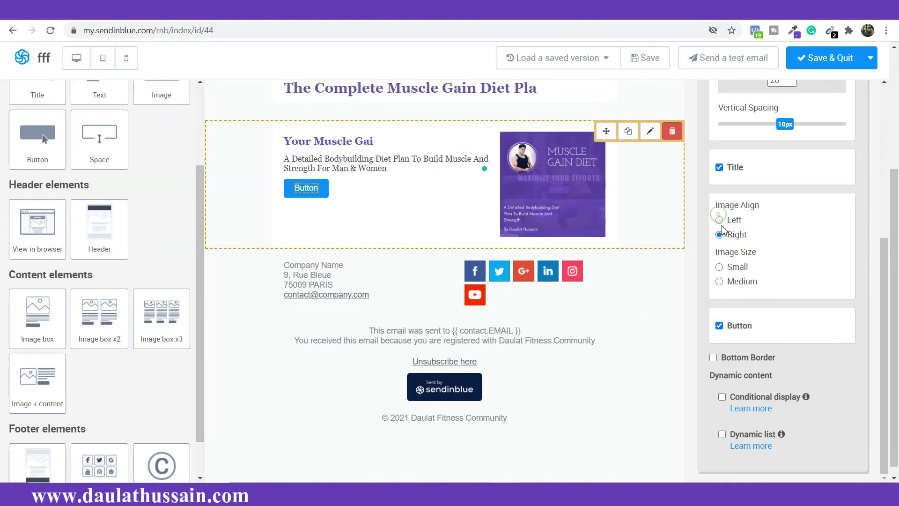
click(720, 220)
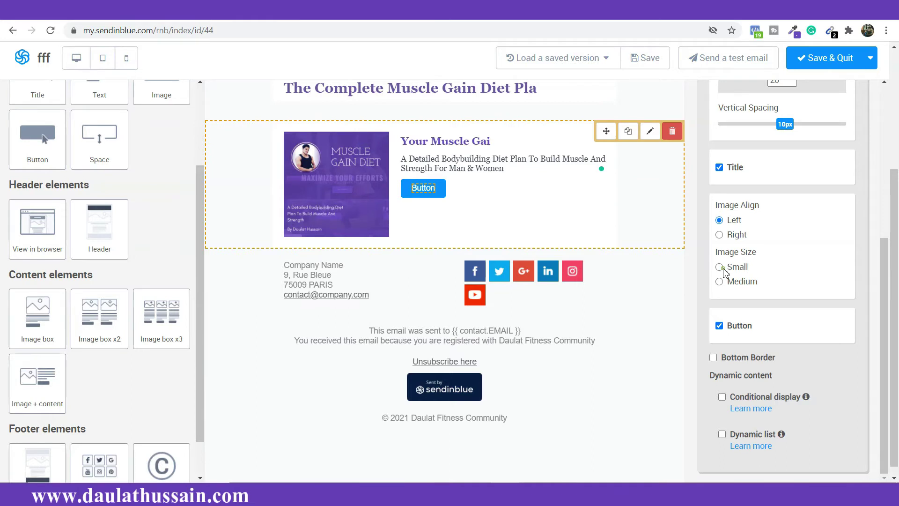
click(720, 282)
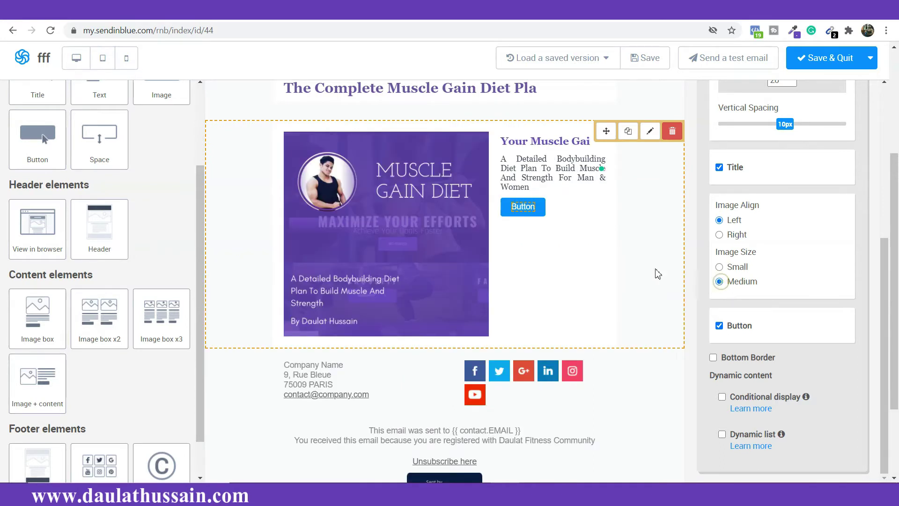
click(719, 267)
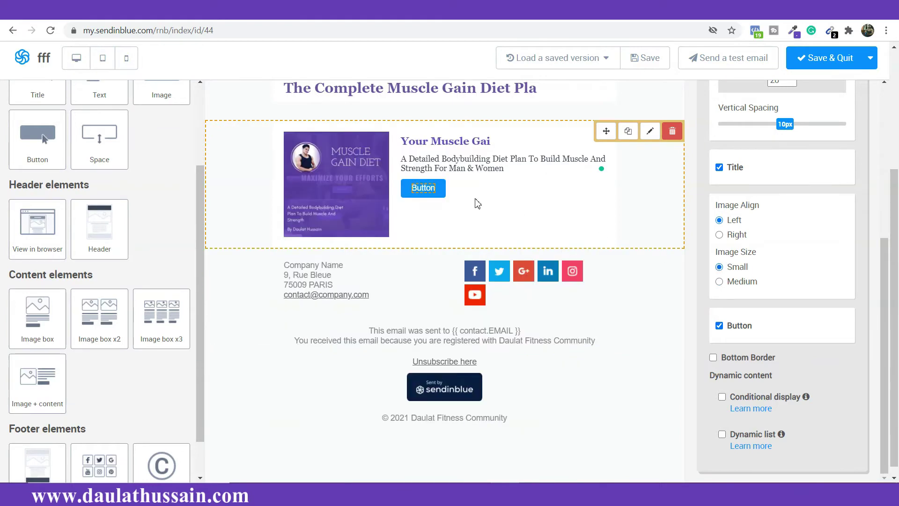
Step: Raise the book block's vertical spacing to 18px
scroll(653, 192, up, 3)
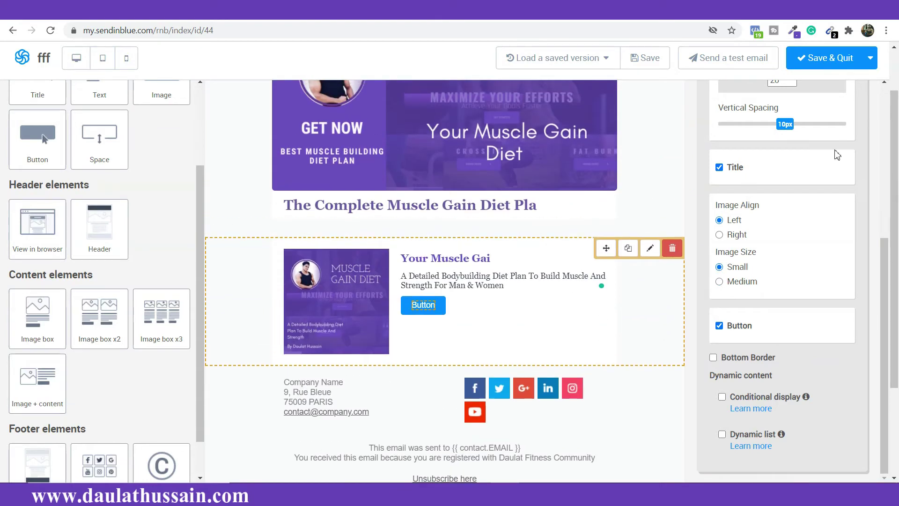
scroll(838, 156, up, 3)
drag(788, 251, 836, 246)
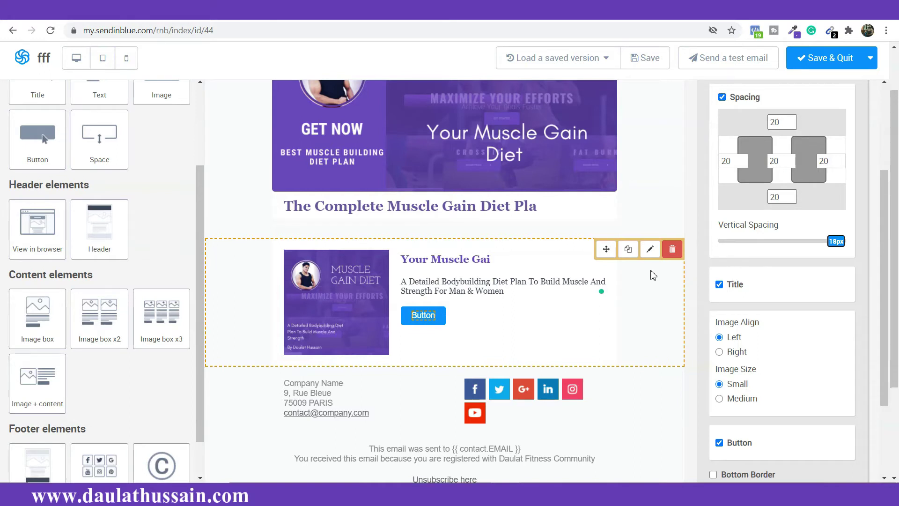
click(413, 372)
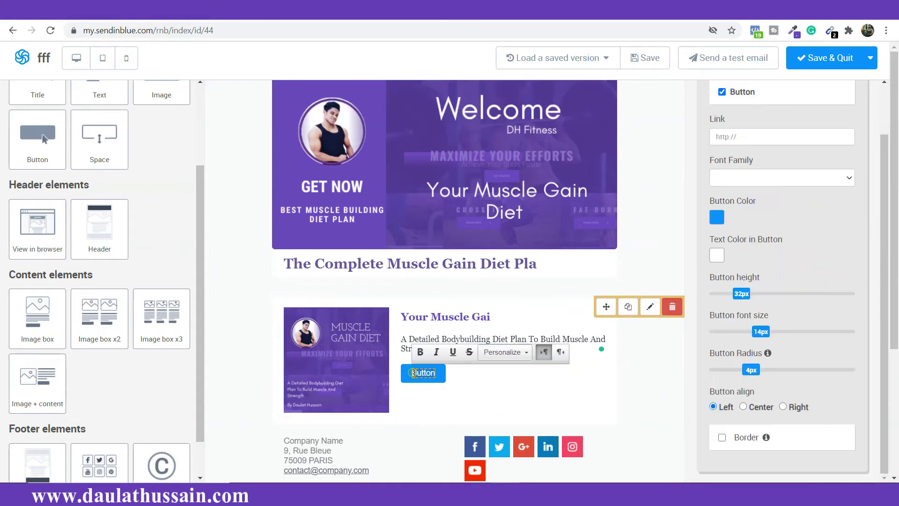
Step: Make the book block's button near-black with Georgia font
click(715, 219)
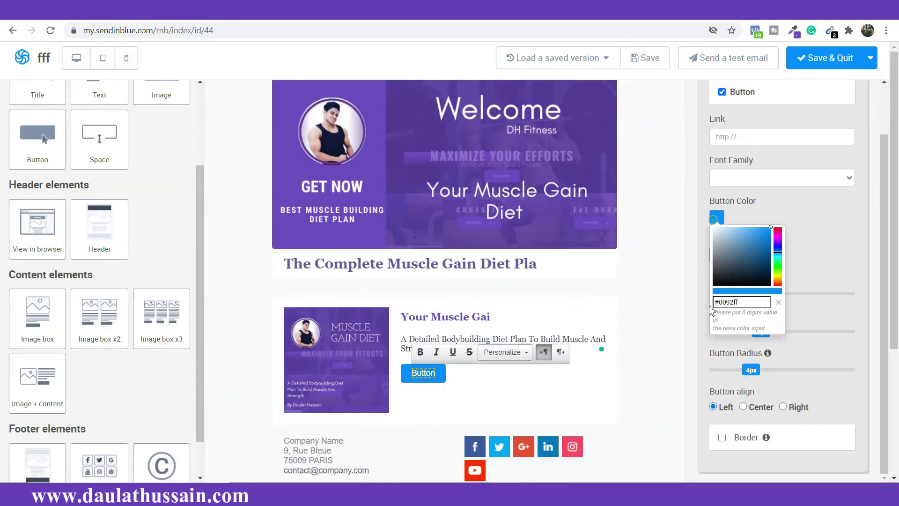
drag(717, 286, 770, 283)
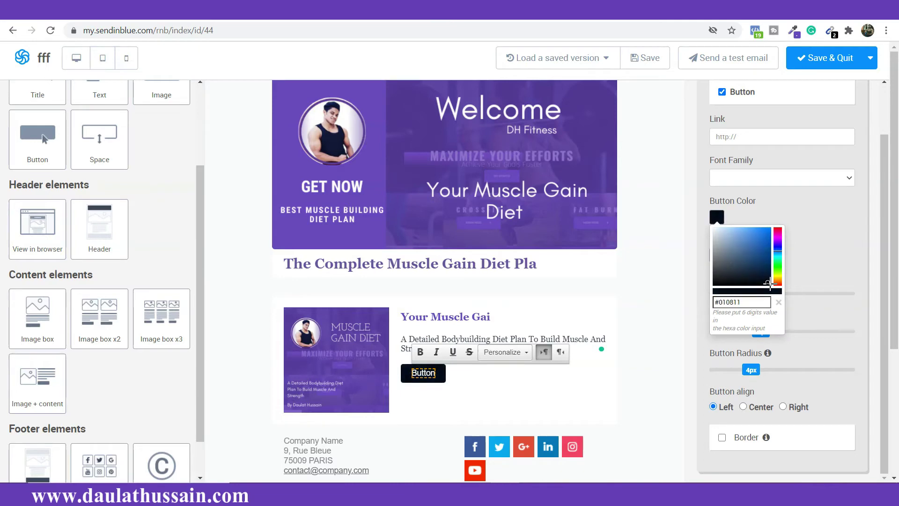
click(817, 176)
click(804, 300)
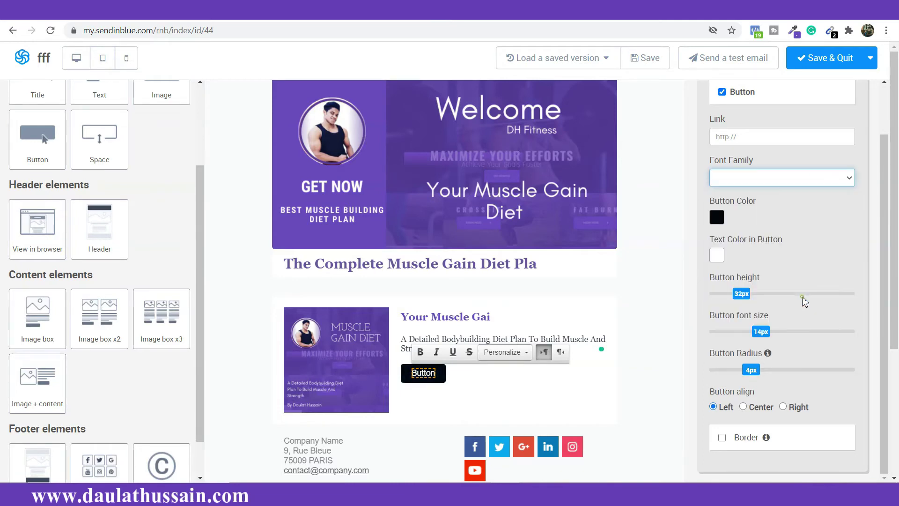
Step: Change the button label to 'Download Now'
click(428, 374)
double_click(428, 375)
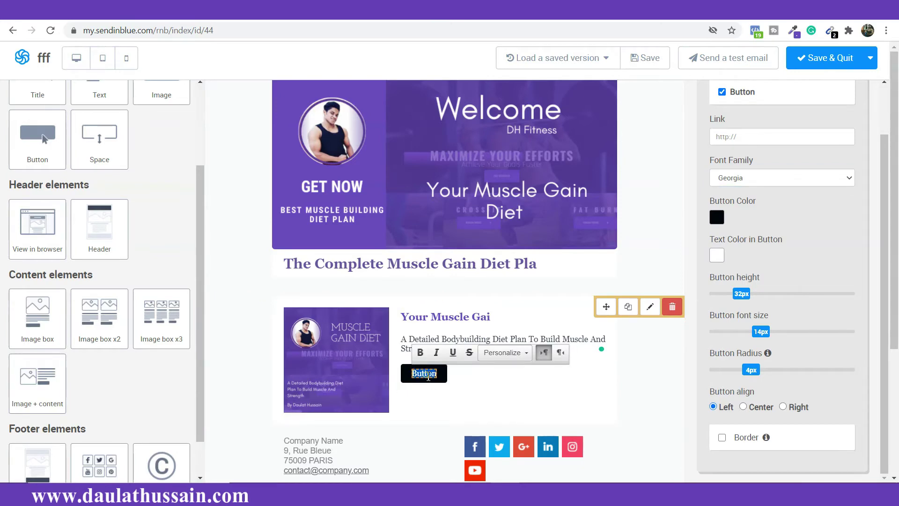
text(Downloa)
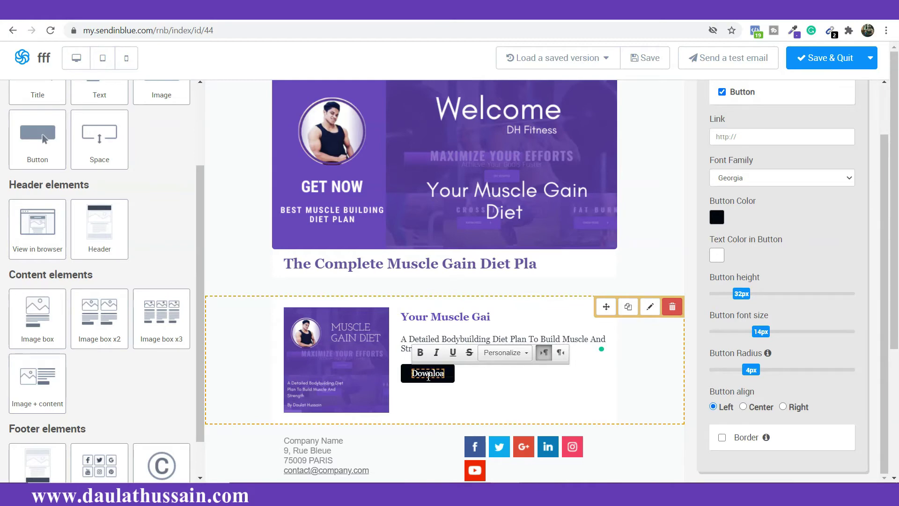
text(d Now)
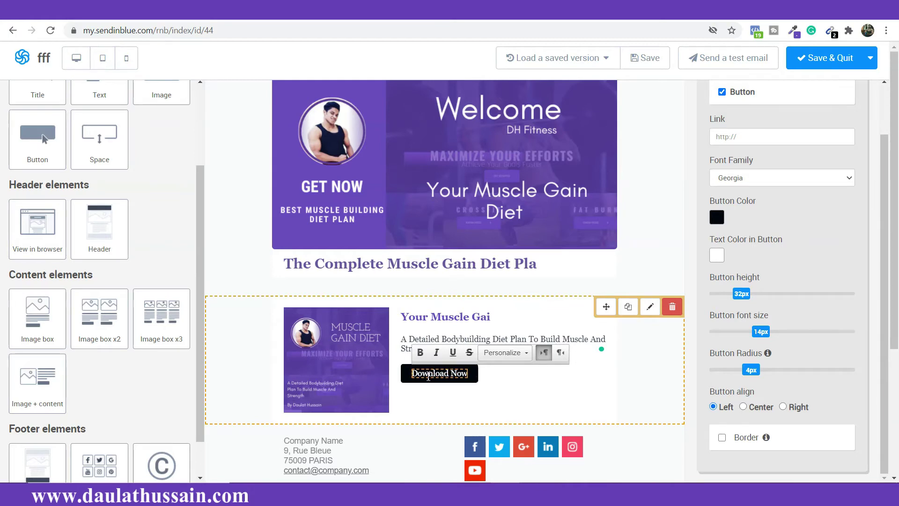
click(539, 393)
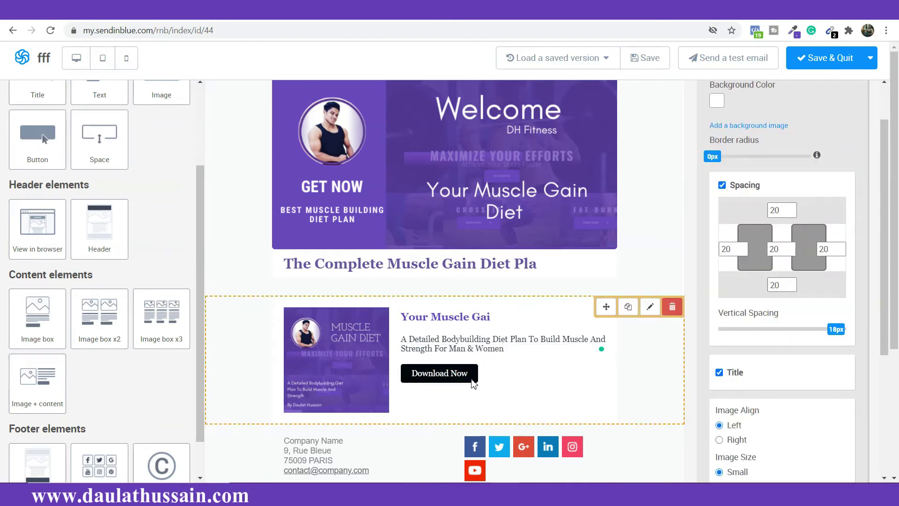
Step: Look at the Download Now button's link option, then review the email layout
double_click(458, 373)
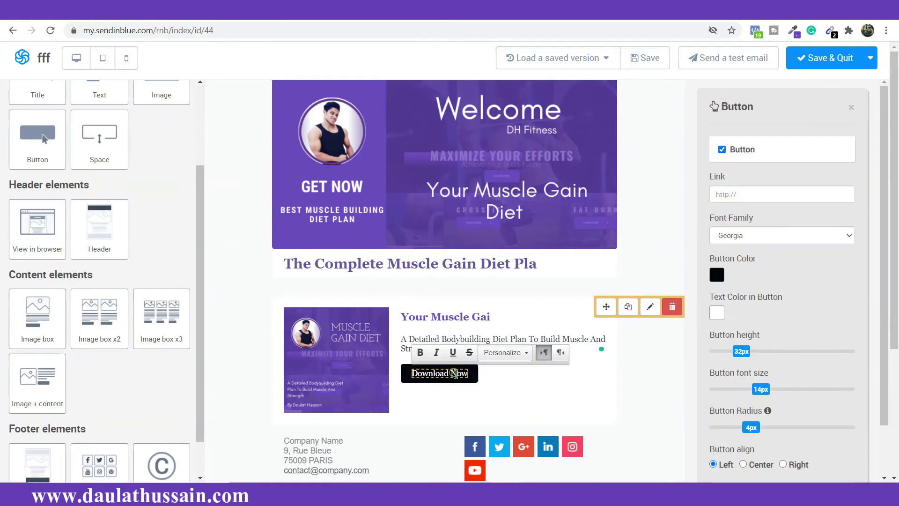
click(754, 193)
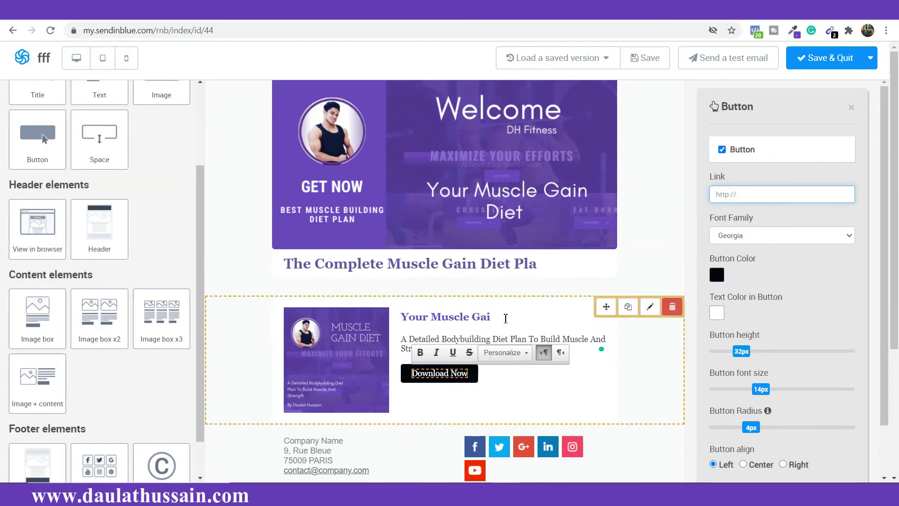
click(549, 407)
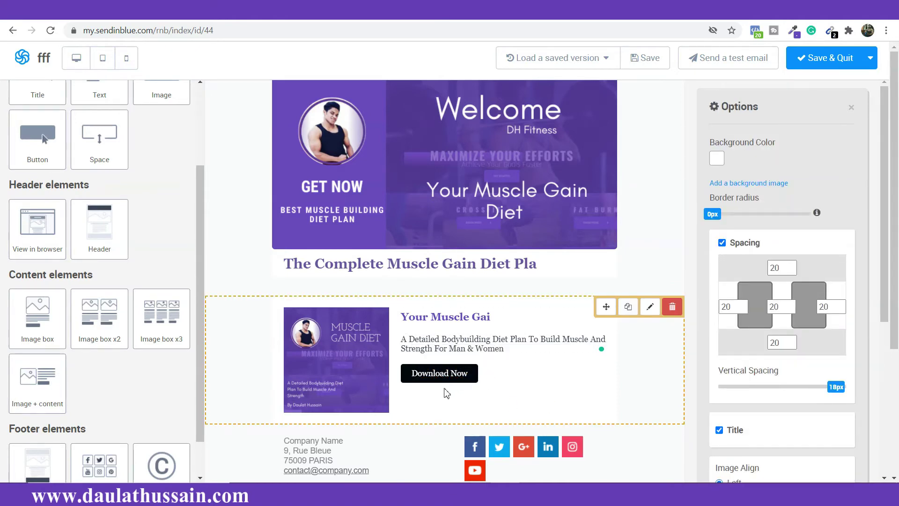
scroll(530, 345, down, 2)
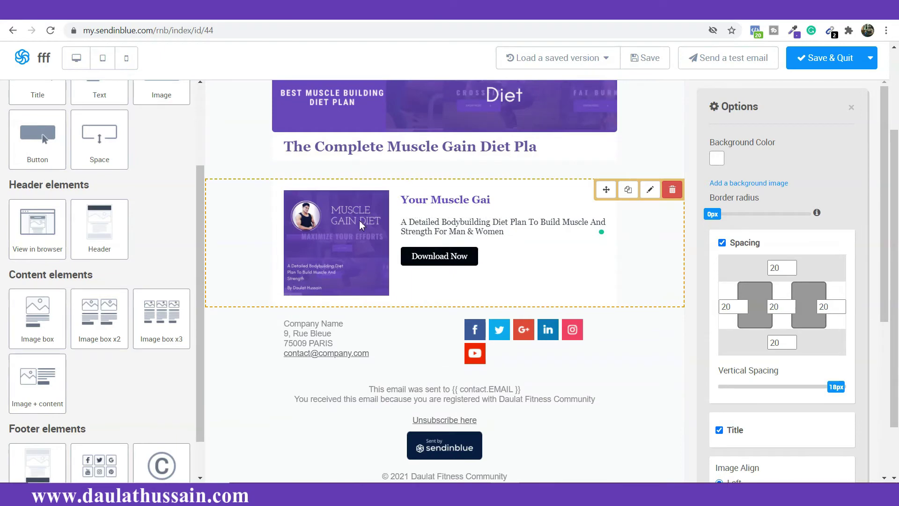
scroll(419, 241, down, 1)
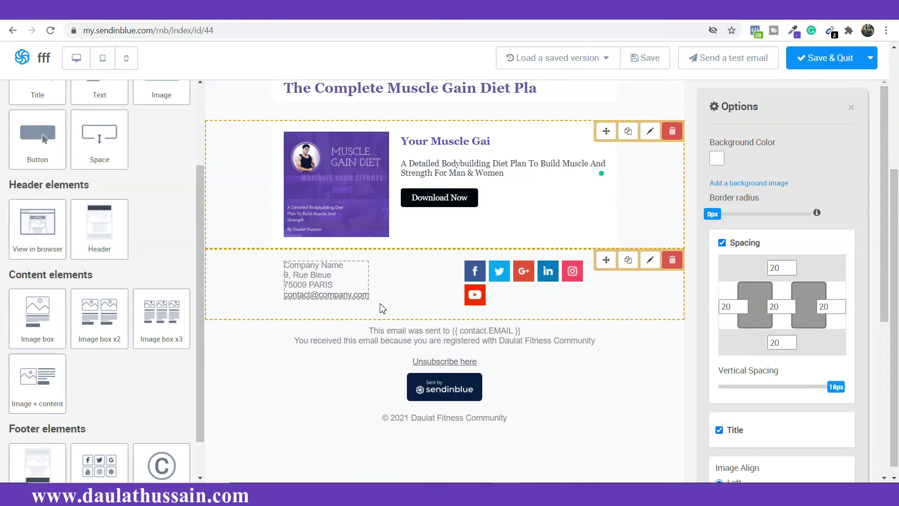
scroll(187, 183, up, 3)
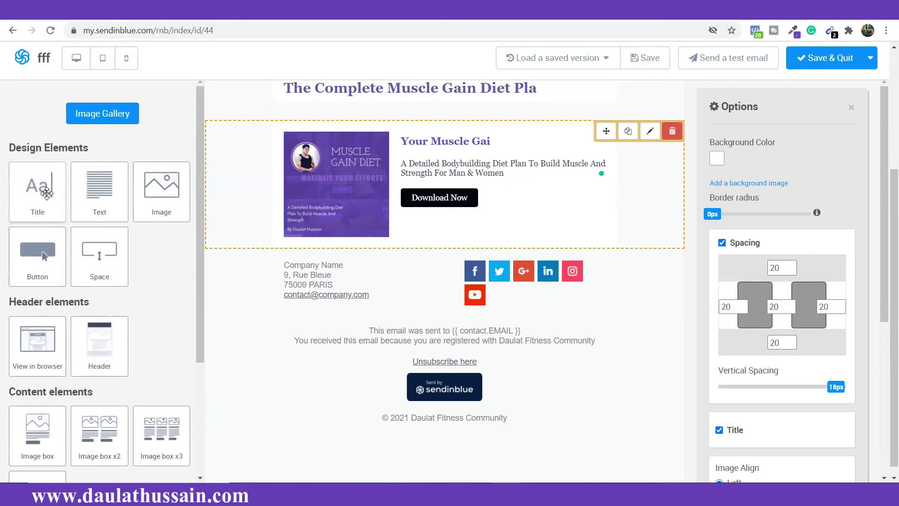
scroll(335, 180, up, 4)
scroll(515, 169, down, 2)
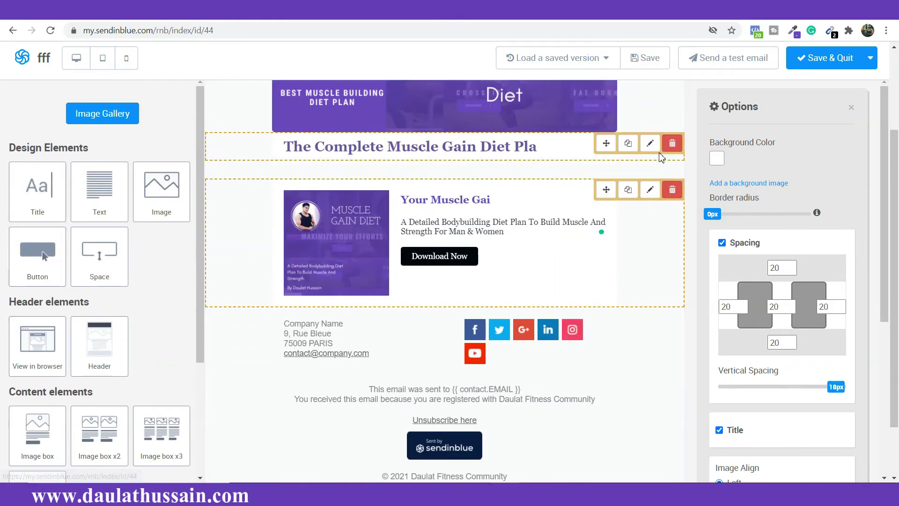
Step: Duplicate the main heading, move the copy below the book block, and retitle it 'Who Am I'
click(628, 143)
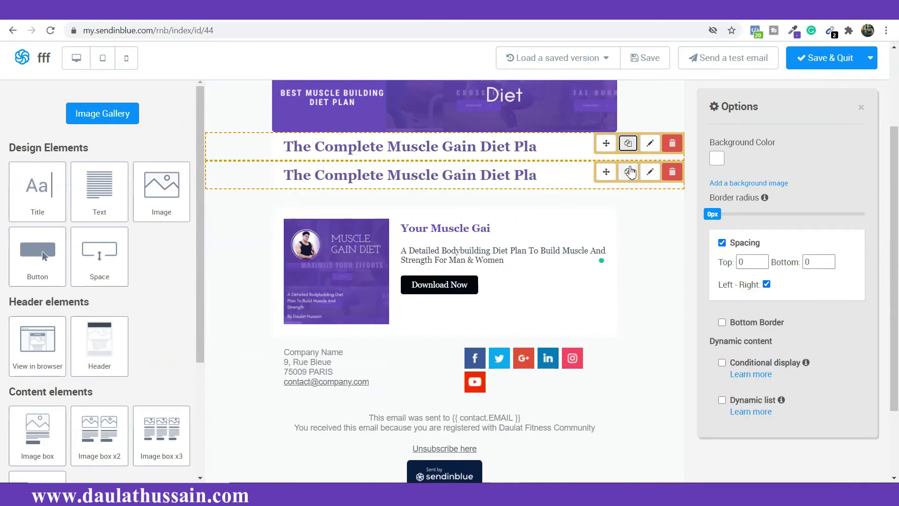
drag(607, 173, 610, 311)
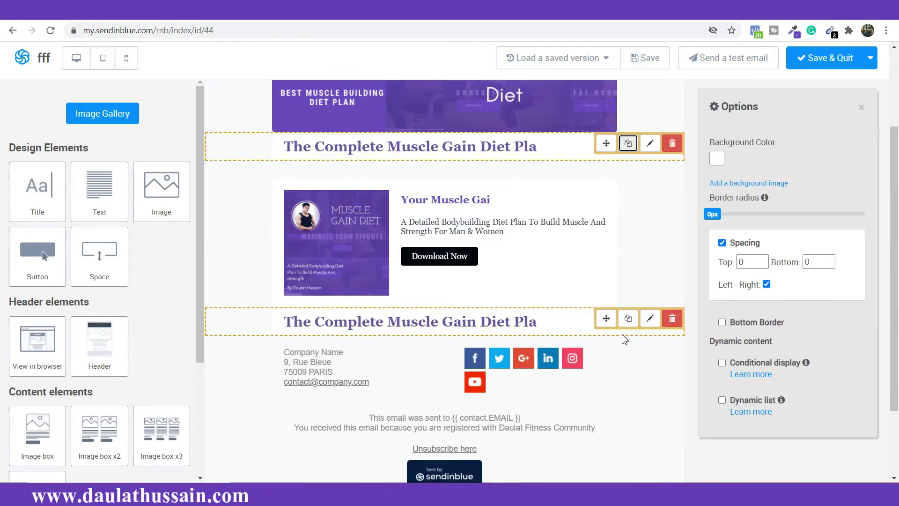
triple_click(528, 324)
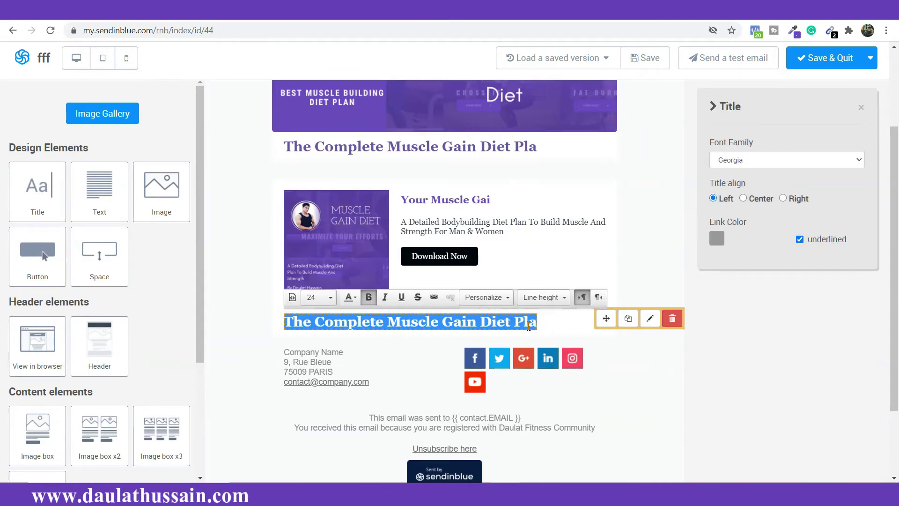
text(Who Am I)
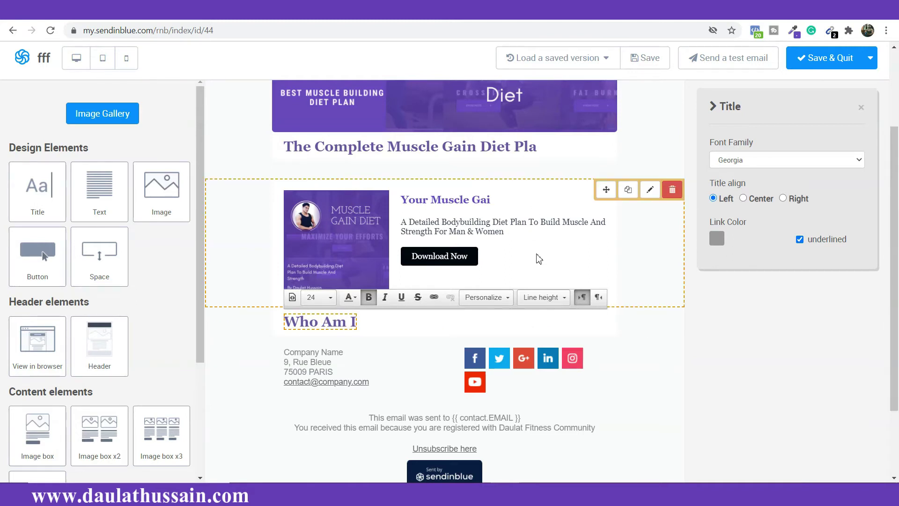
scroll(539, 259, down, 3)
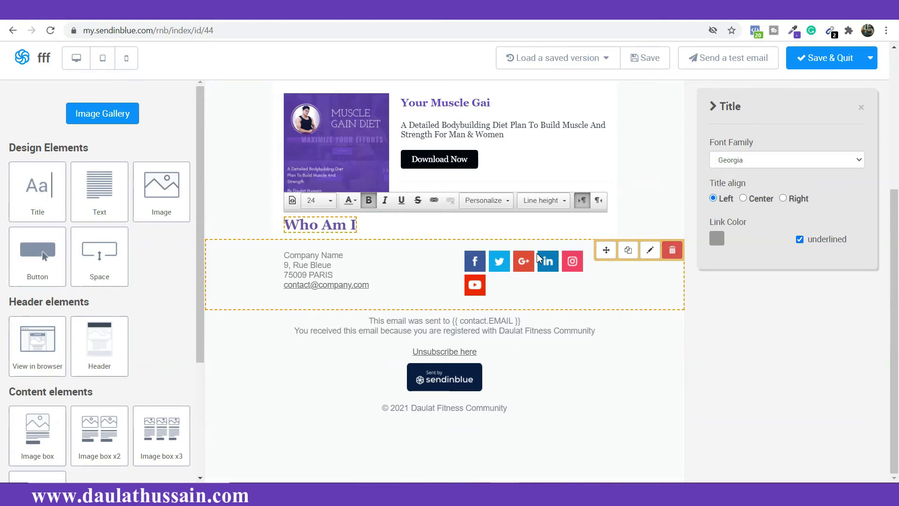
Step: Add a text block below the Who Am I heading and paste in the fitness bio text
click(512, 292)
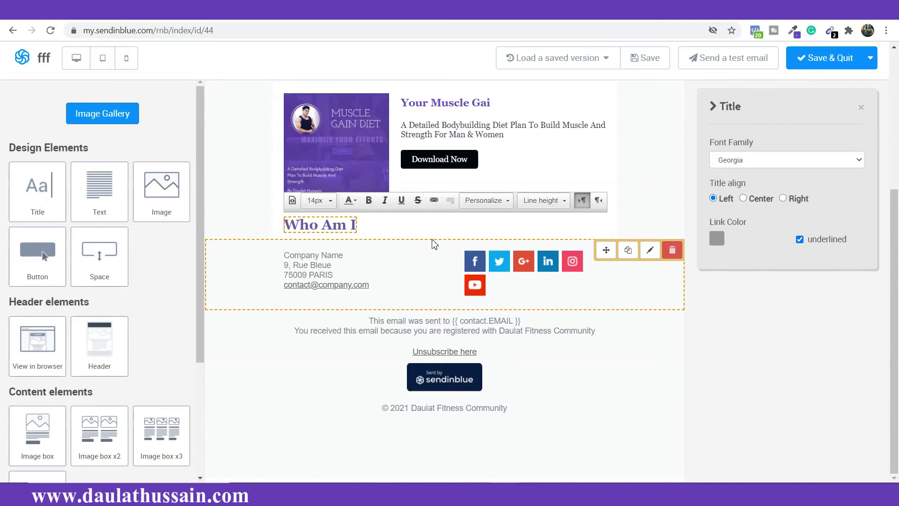
drag(99, 189, 221, 247)
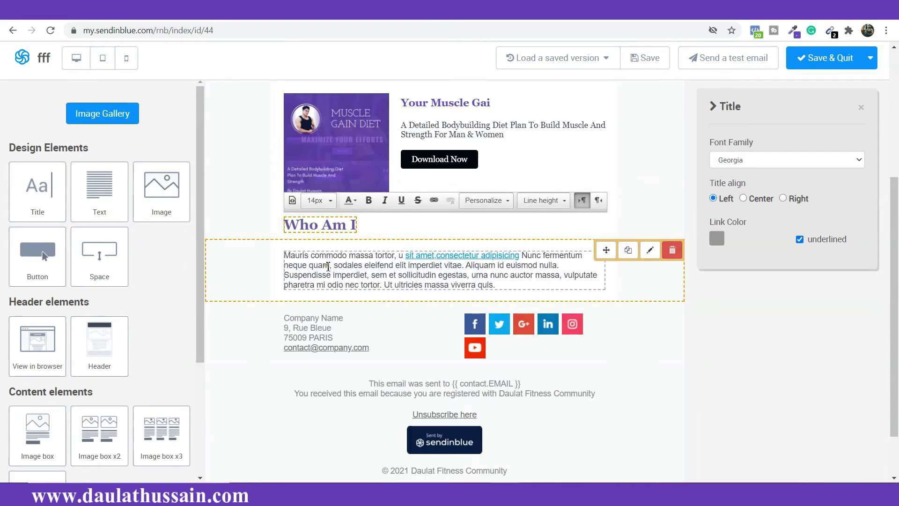
triple_click(328, 267)
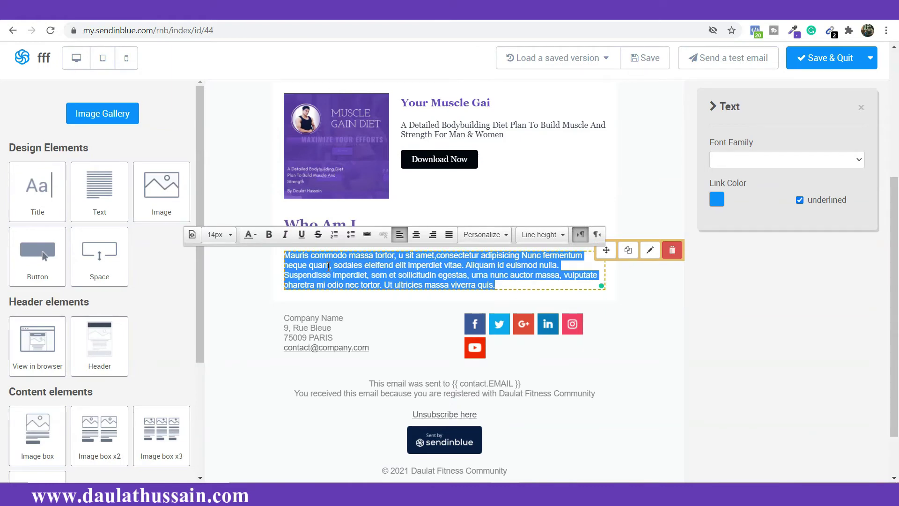
text(Helping New ATHLETES To Create Growing Ecosystem  Fitness consultancy website For Influencer I run a Fitness Consultancy and & having 5 Years of Experience Fitness Industry  Nutrition Experts  If you like to know about the importance of healthy nutrition and workout tips, then definitely consider checking out my Daulat Hussain | Fitness Comunity Blog, Where I posted 100+ articles regarding Fitness & Nutrition which I think you'll really enjoy.)
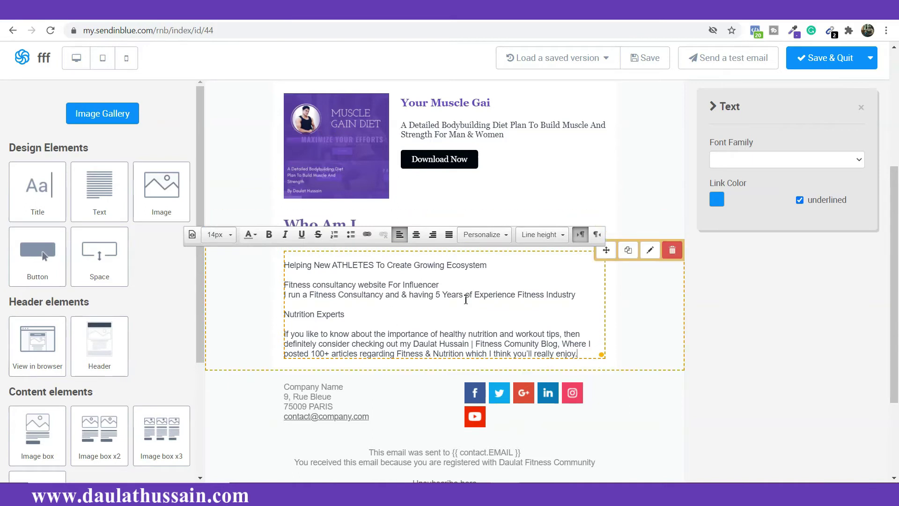
Step: Set the bio paragraph to font size 16 in the Georgia font
click(231, 235)
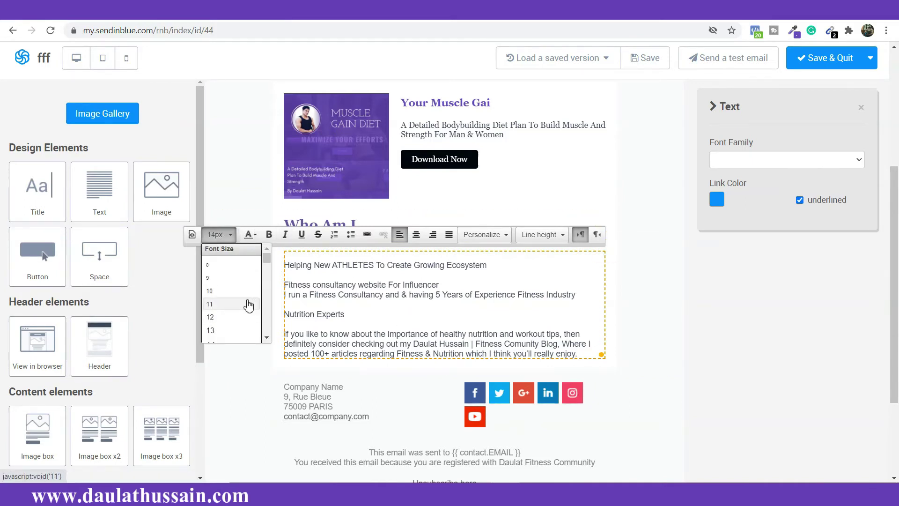
scroll(248, 305, down, 1)
click(226, 316)
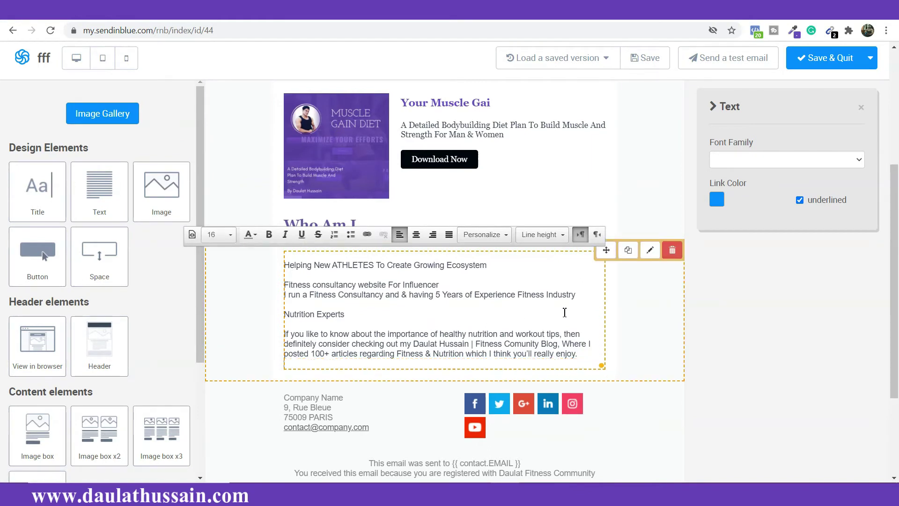
click(564, 313)
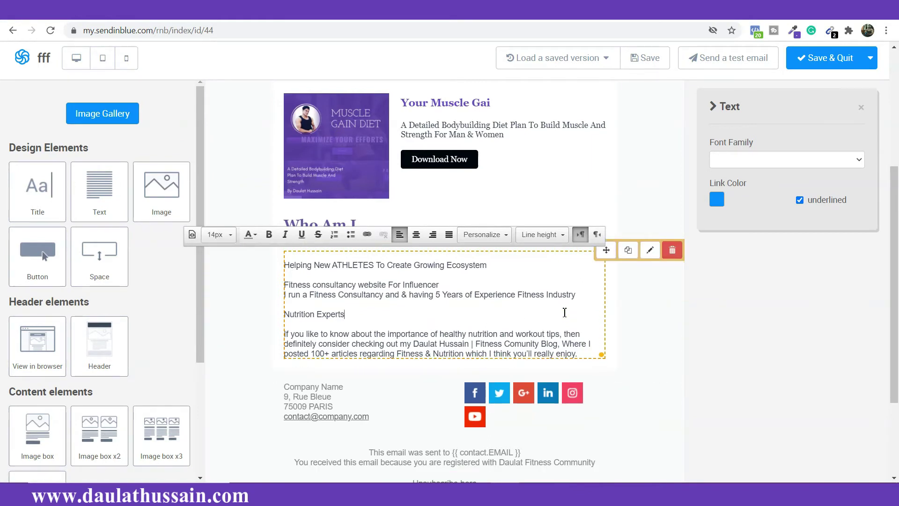
click(832, 162)
click(794, 281)
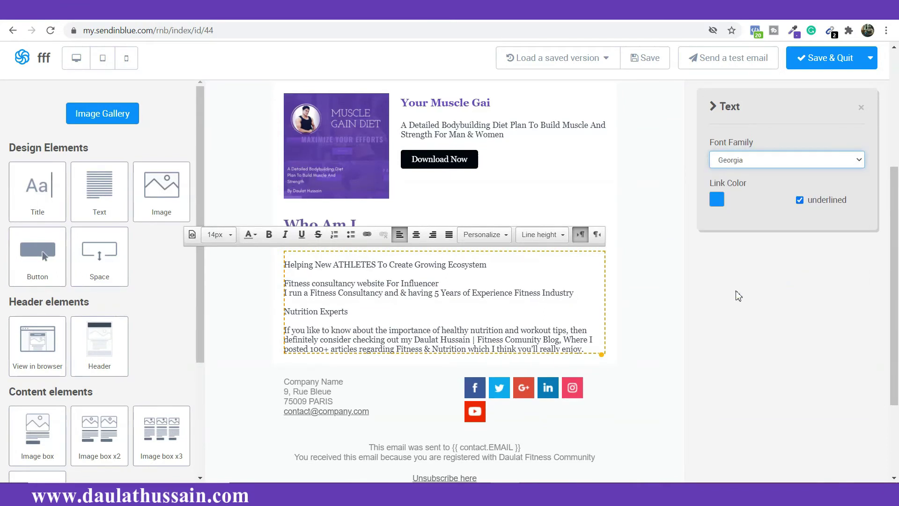
click(529, 293)
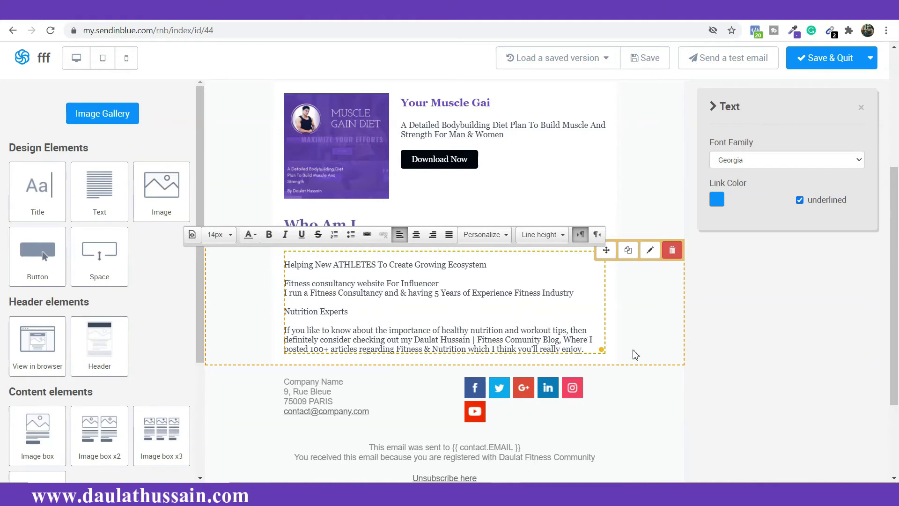
Step: Give the bio section a background colour of #6847BC, sampled from the banner purple
click(646, 324)
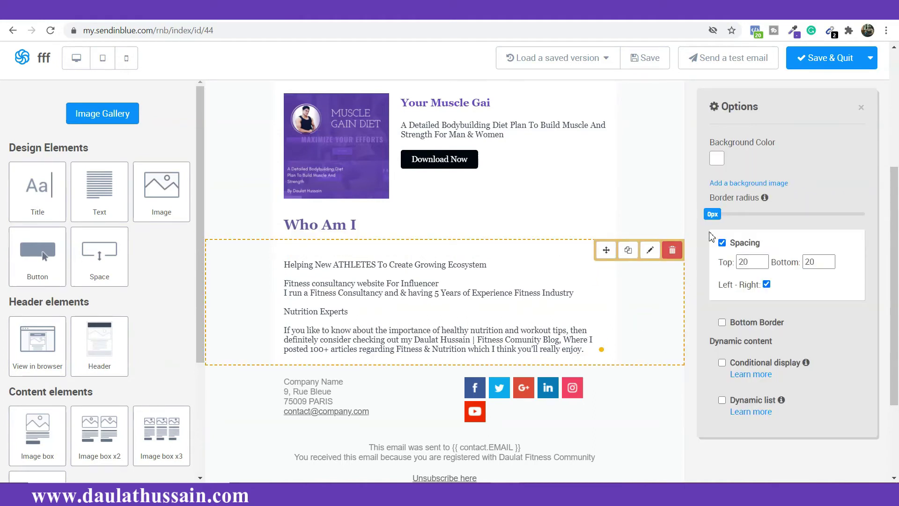
click(719, 157)
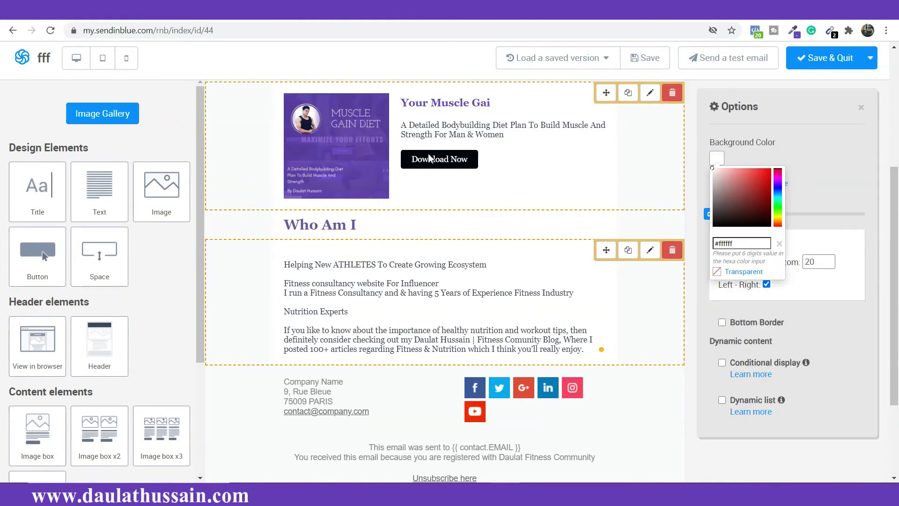
scroll(343, 172, up, 2)
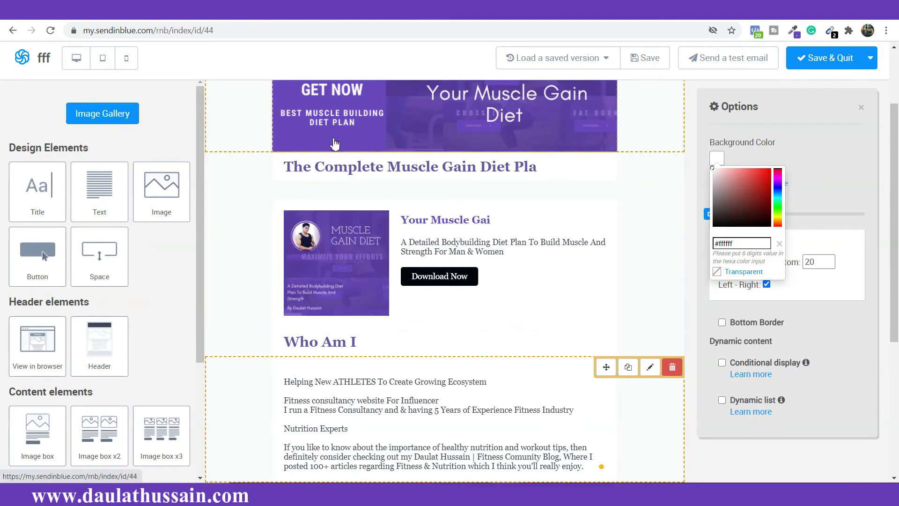
scroll(512, 349, down, 1)
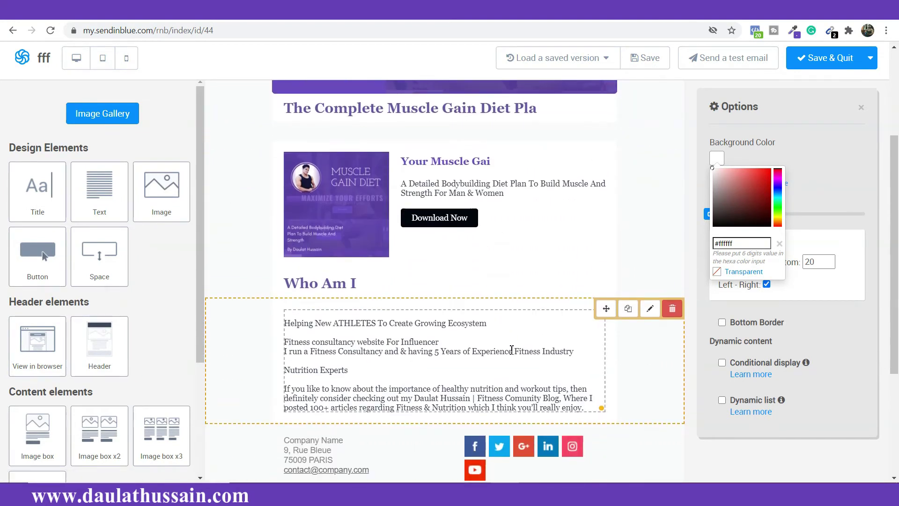
scroll(512, 349, down, 1)
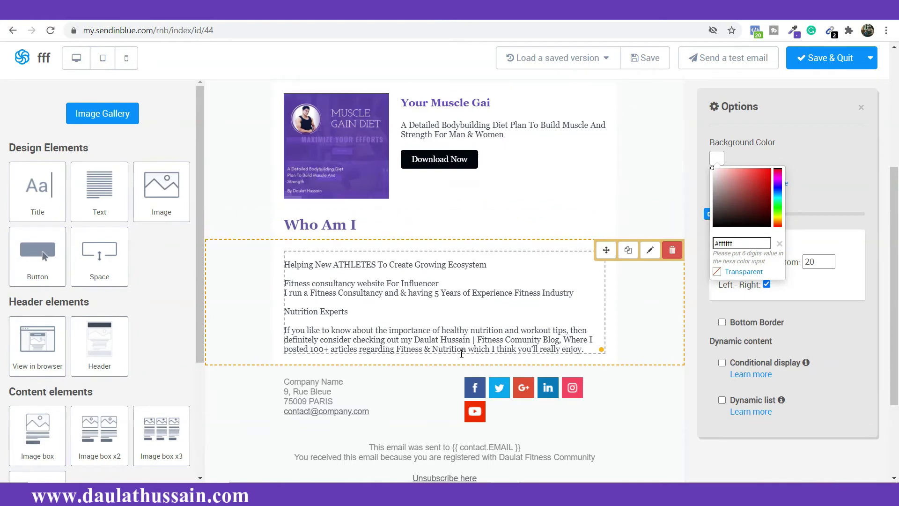
scroll(514, 318, up, 4)
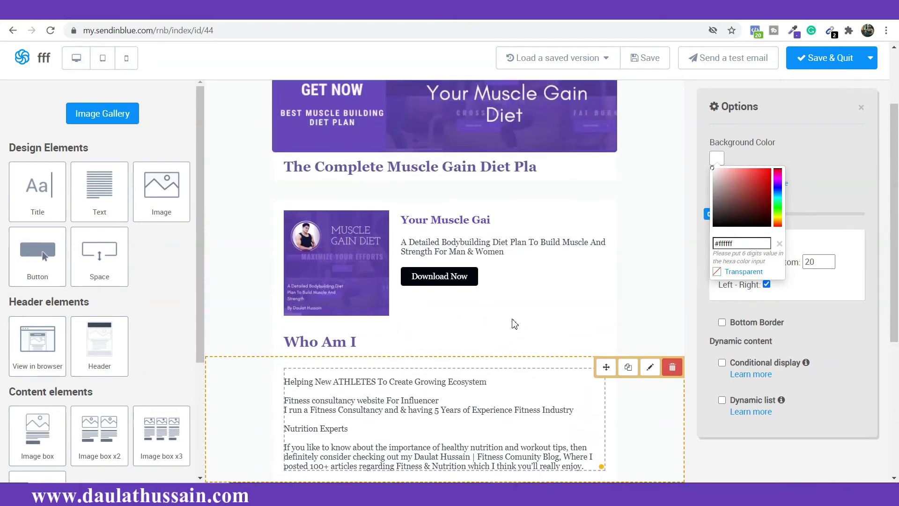
click(793, 30)
click(288, 124)
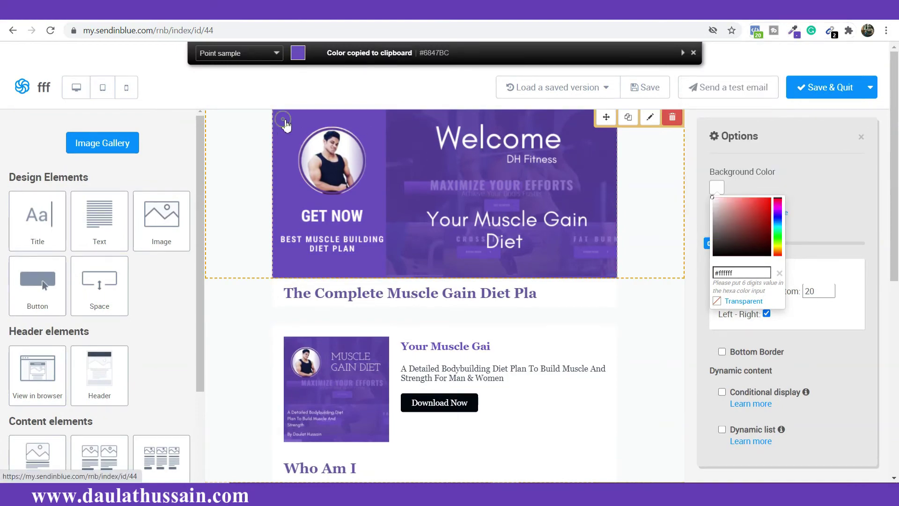
scroll(584, 202, down, 5)
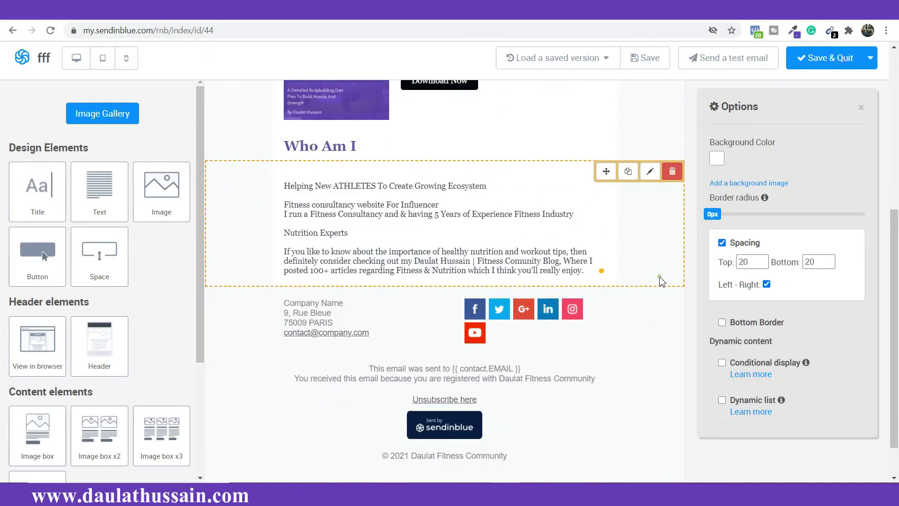
click(716, 159)
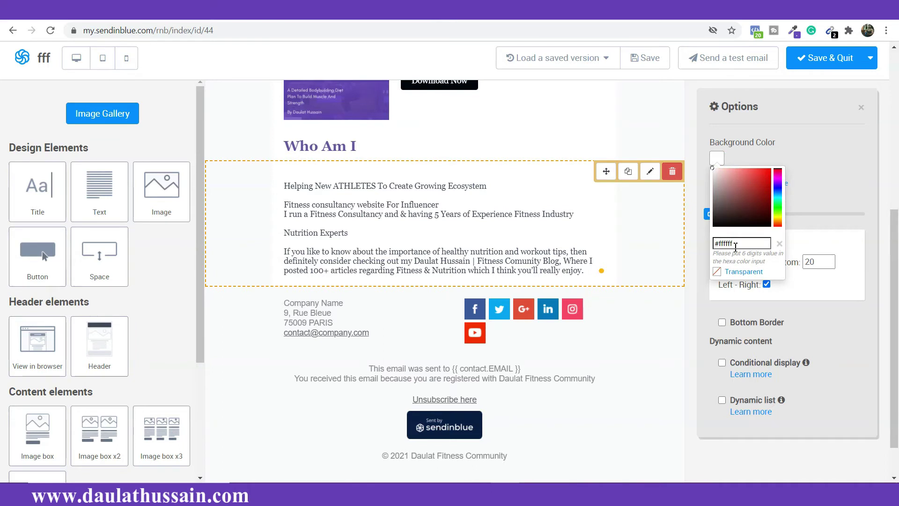
drag(715, 244, 735, 245)
text(#6847BC)
key(Return)
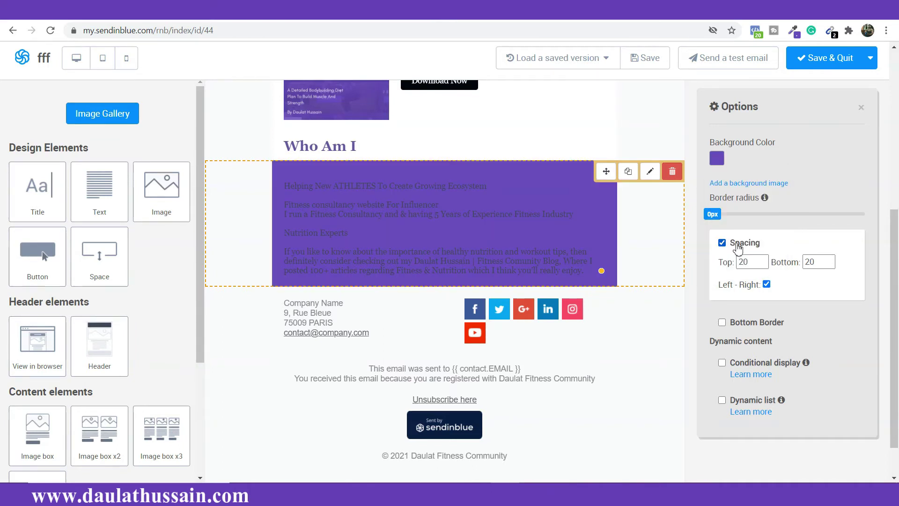
Step: Make the bio paragraph text white
click(427, 214)
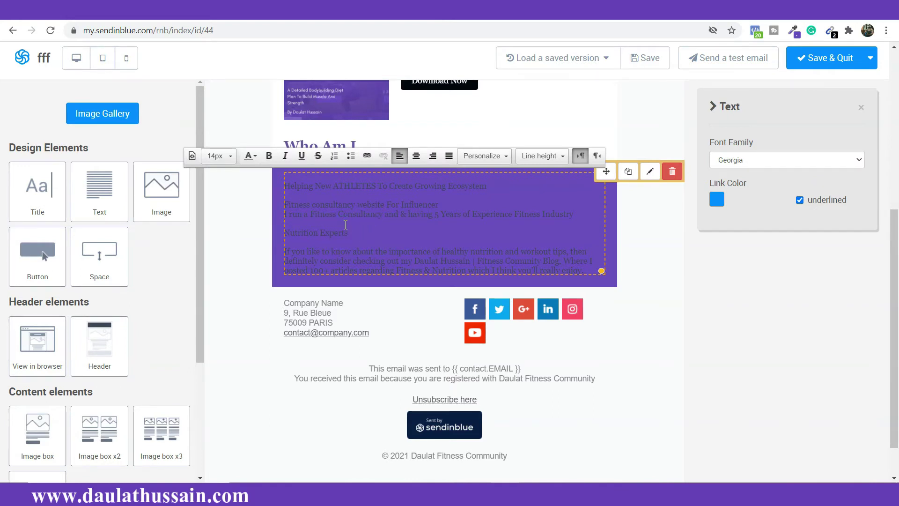
key(ctrl+a)
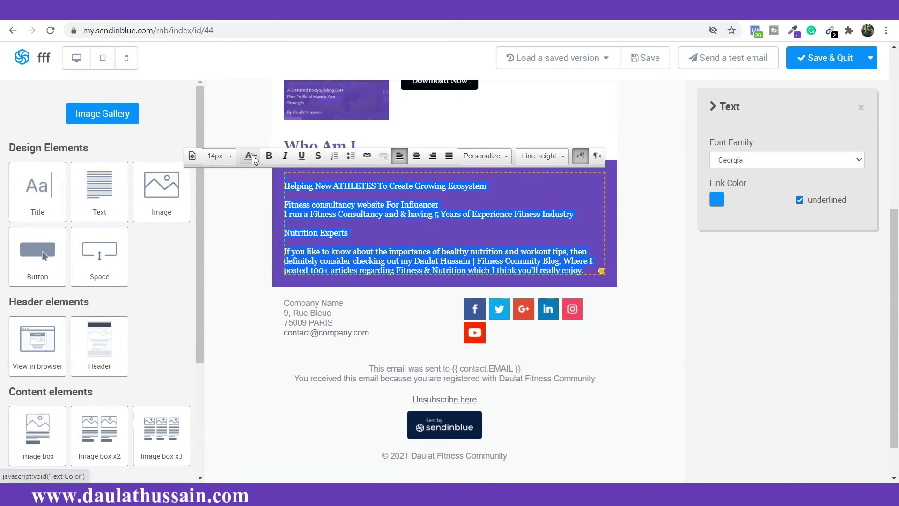
click(253, 159)
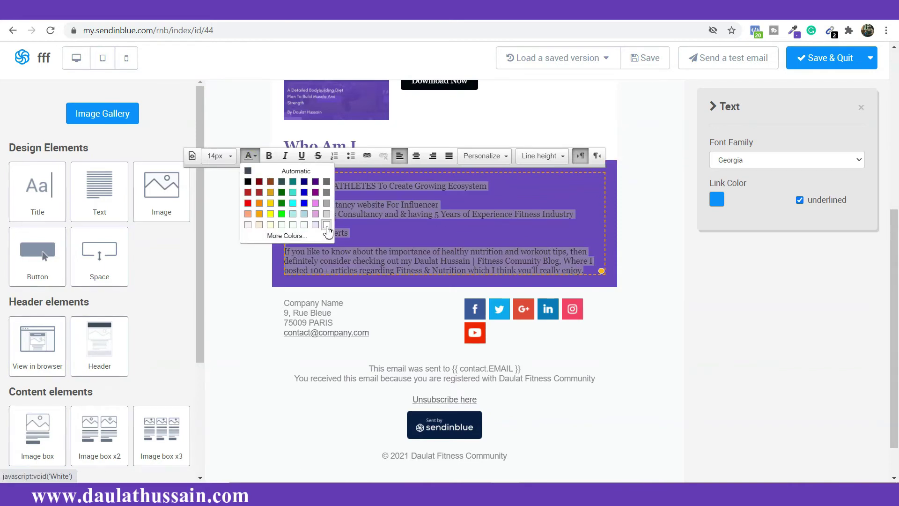
click(327, 225)
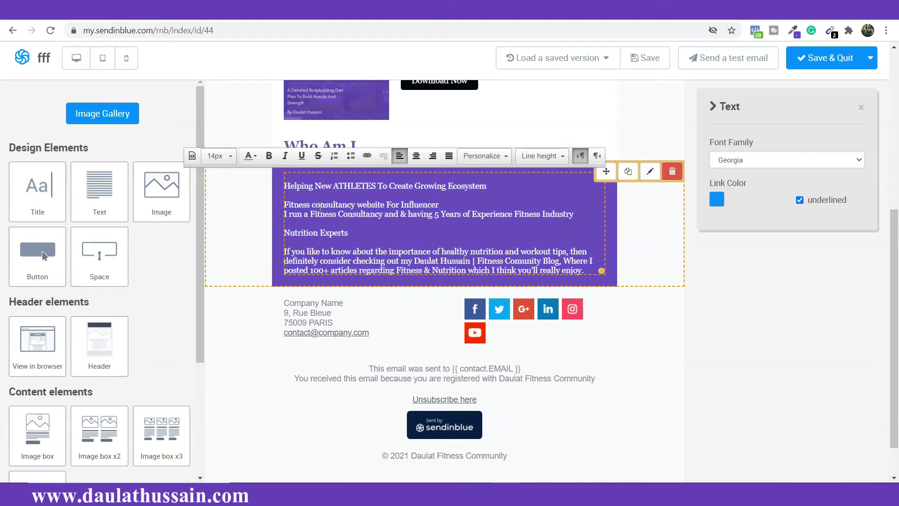
Step: Enlarge the white bio text to size 16
key(ctrl+a)
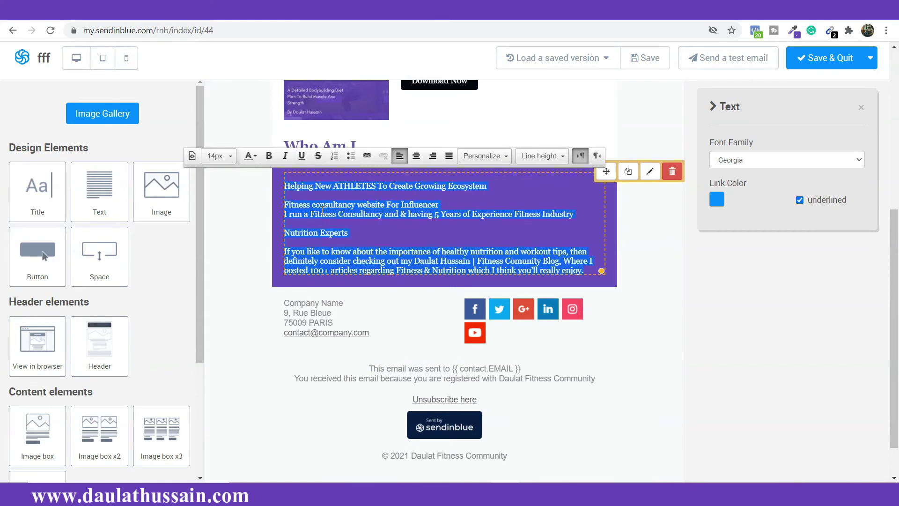
click(225, 157)
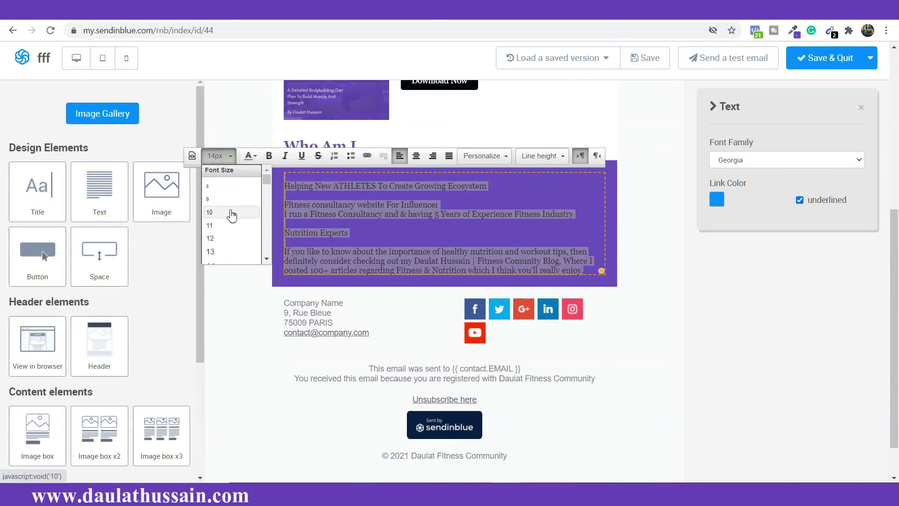
scroll(232, 215, down, 2)
click(231, 237)
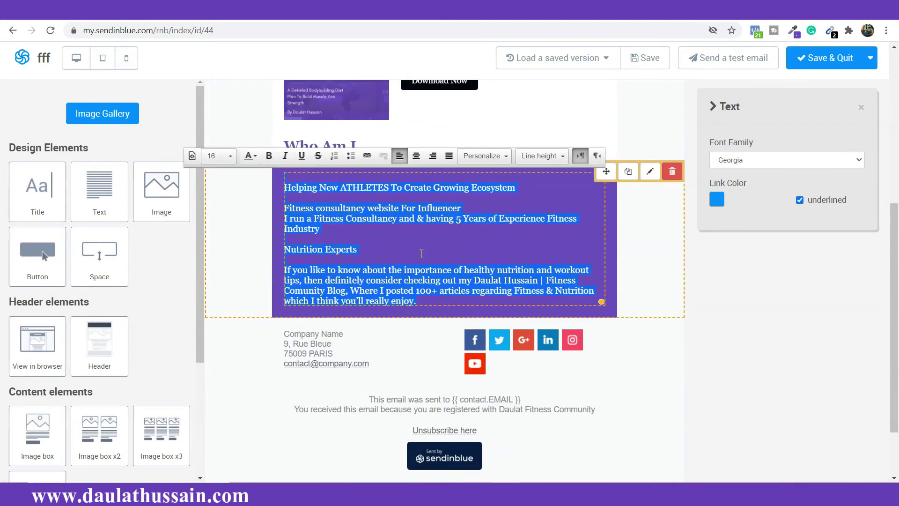
scroll(424, 254, up, 5)
scroll(425, 255, up, 1)
scroll(428, 227, down, 7)
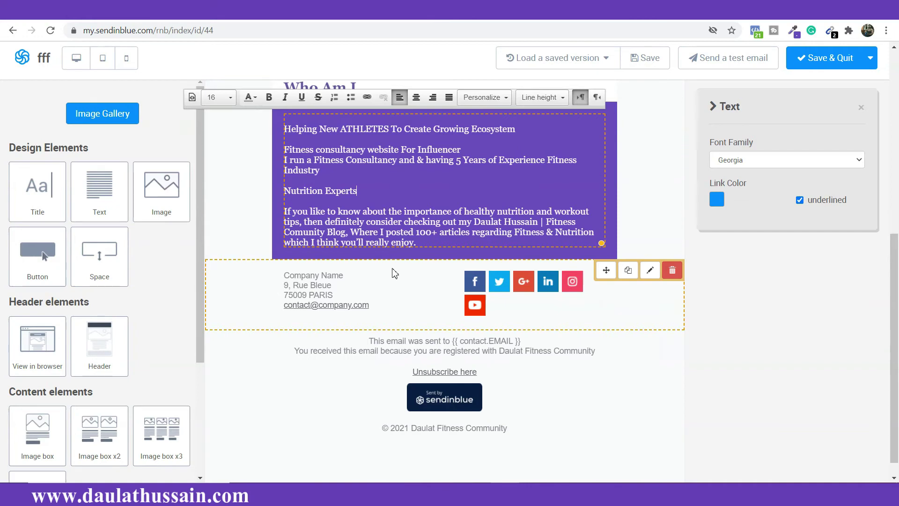
click(444, 283)
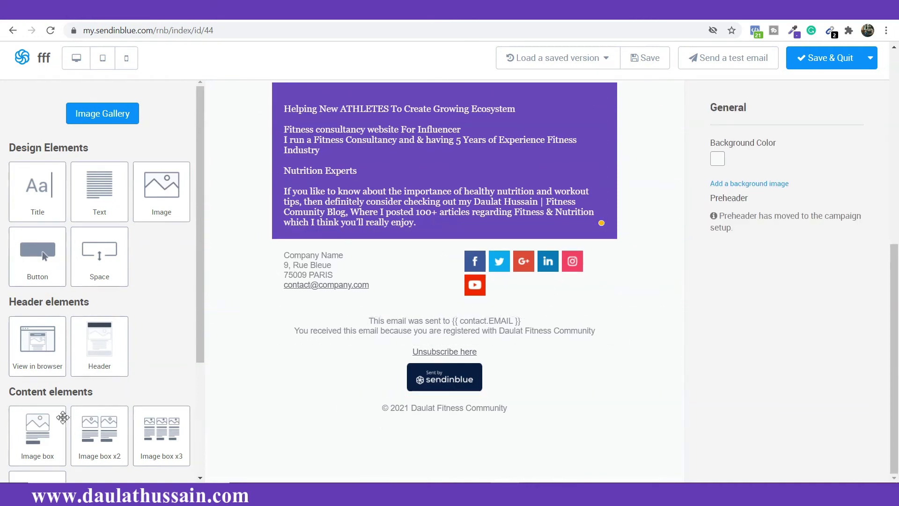
Step: Add an Image box x2 block below the purple section, with a gym photo left and an abs photo right
drag(89, 434, 209, 233)
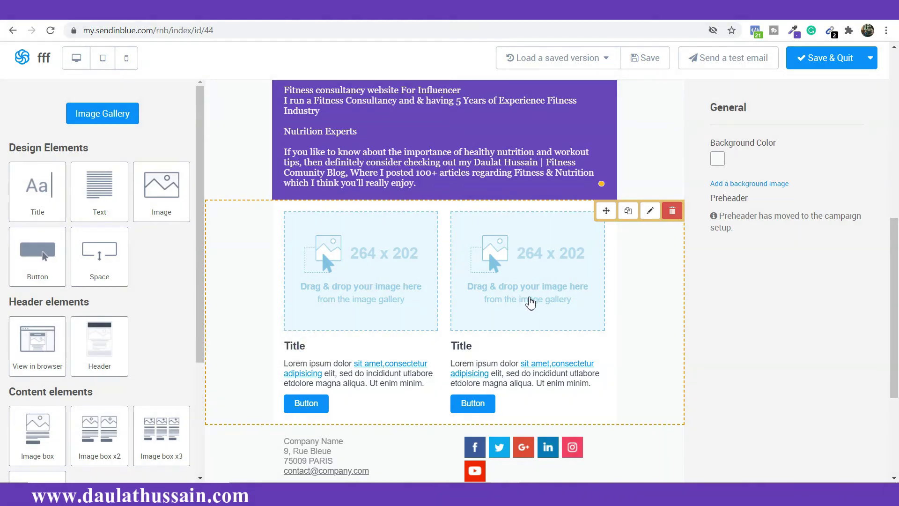
click(374, 277)
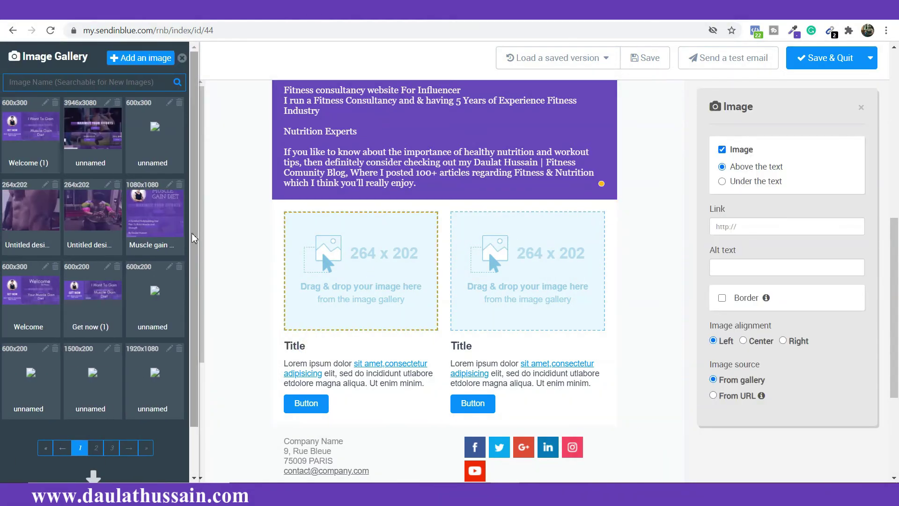
drag(93, 211, 347, 281)
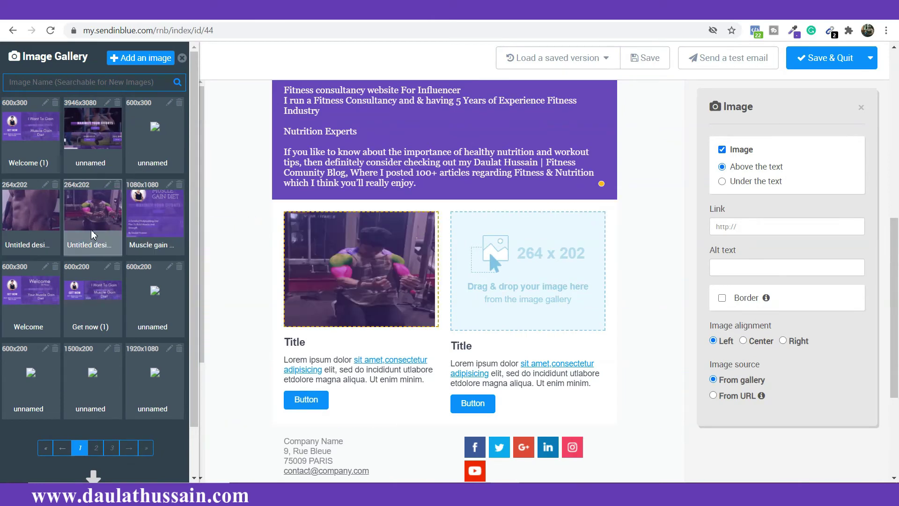
drag(38, 208, 545, 261)
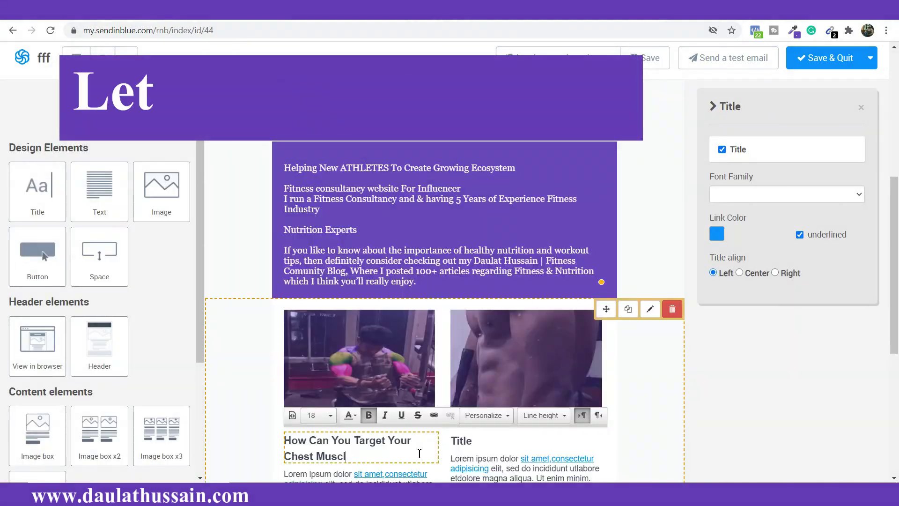
Step: Shrink both card titles to font size 14
double_click(459, 321)
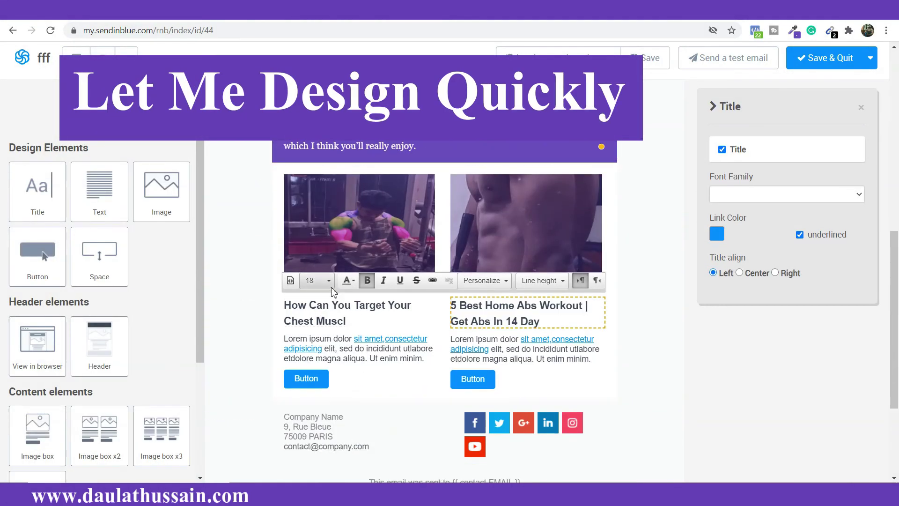
triple_click(348, 313)
click(329, 281)
click(311, 343)
triple_click(520, 313)
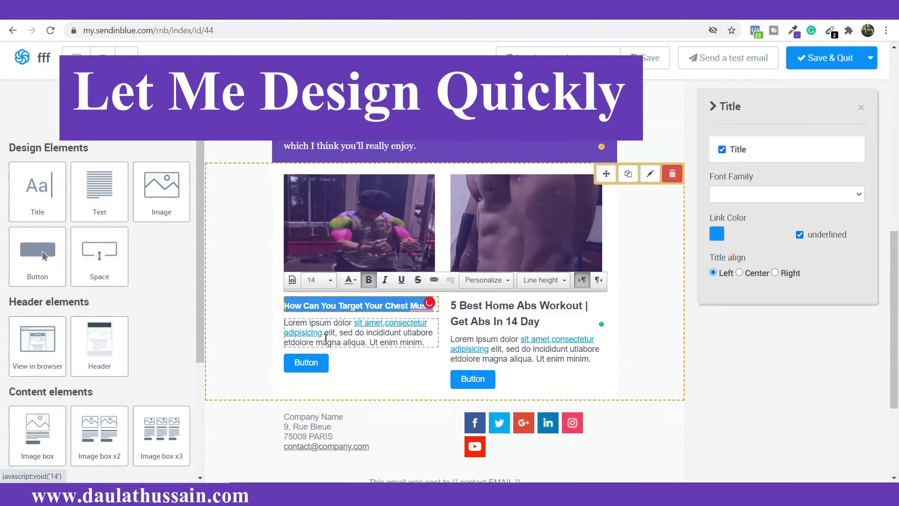
click(330, 281)
click(311, 343)
Step: Switch the card titles to Georgia, centre them and set normal line height
click(524, 313)
click(787, 194)
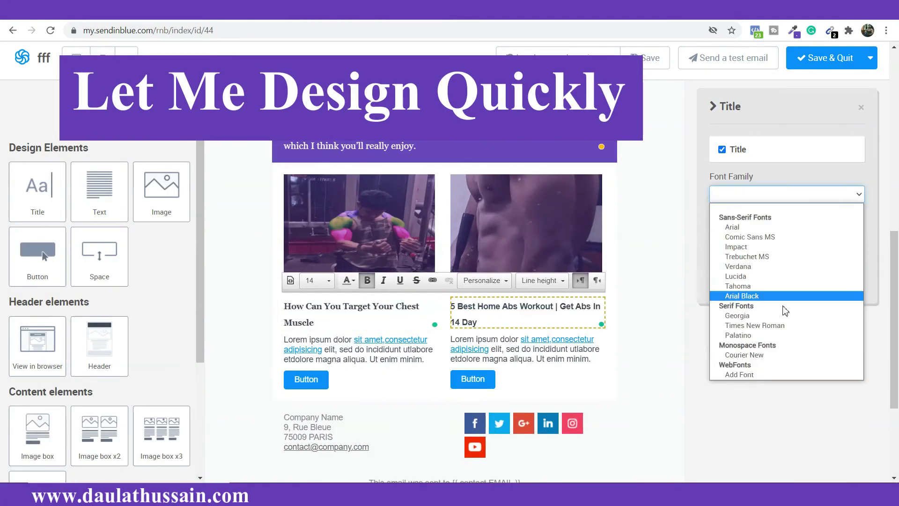
click(736, 261)
click(366, 313)
click(740, 272)
click(539, 311)
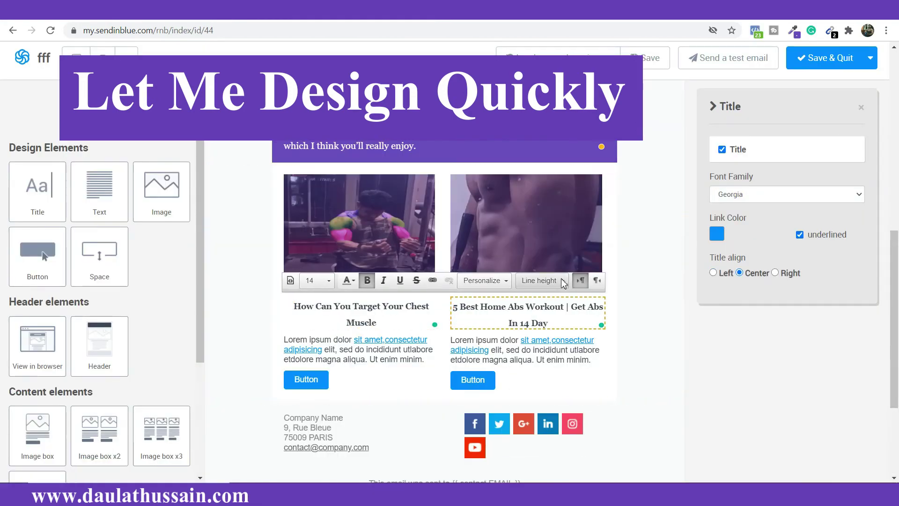
click(542, 280)
click(536, 312)
click(384, 311)
click(543, 281)
click(536, 312)
Step: Paste the chest and abs workout descriptions into the cards and set them in Georgia
triple_click(360, 339)
text(Best chest workout video, highlighting all the pectoral muscles during chest exercise and explaining everything that)
triple_click(542, 335)
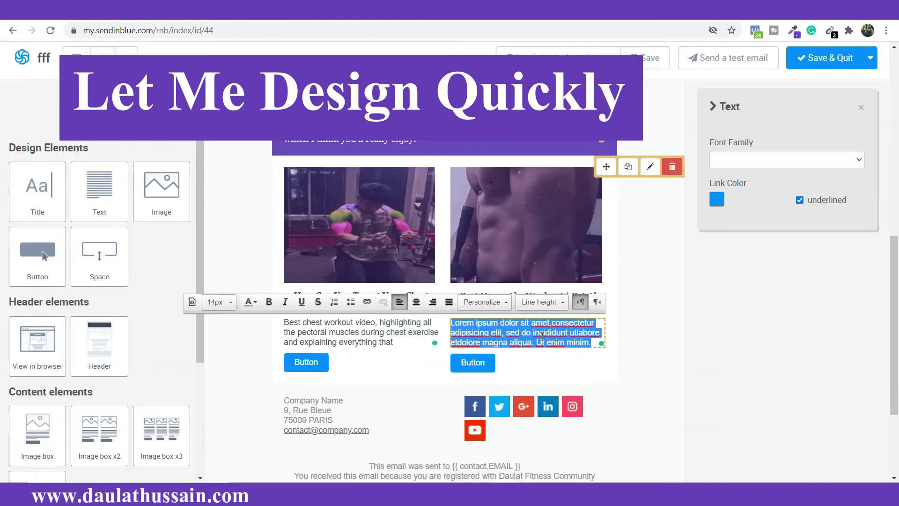
text(Try these 5 best home abs workouts which you can do easily. Complete abs workout guide for 14 days.)
scroll(542, 336, down, 1)
click(787, 160)
click(740, 280)
click(360, 274)
click(787, 160)
click(740, 280)
triple_click(477, 273)
Step: Make both card buttons black and relabel them 'Watch Now'
click(646, 291)
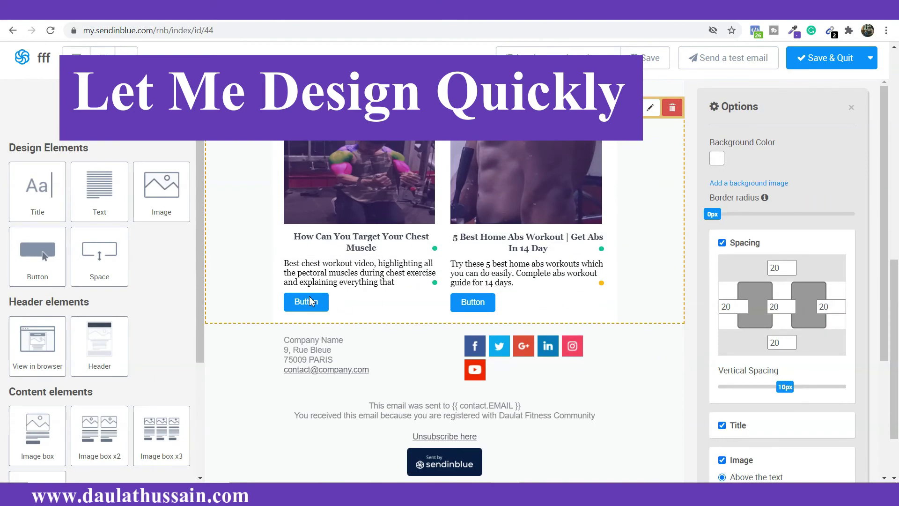
double_click(306, 302)
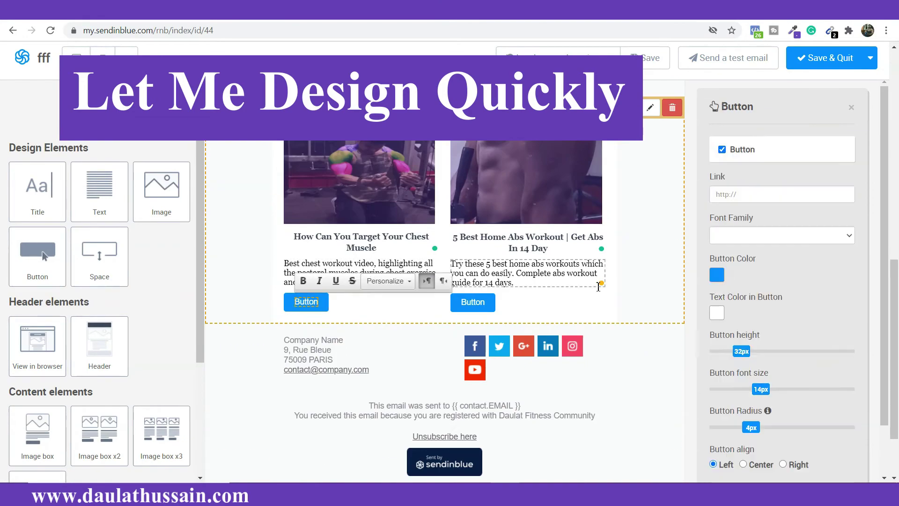
click(717, 275)
click(731, 323)
text(Watch Now)
double_click(474, 303)
text(Watch Now)
Step: Set both Watch Now button labels in the Georgia font
click(782, 236)
click(759, 355)
click(318, 302)
click(782, 235)
click(759, 355)
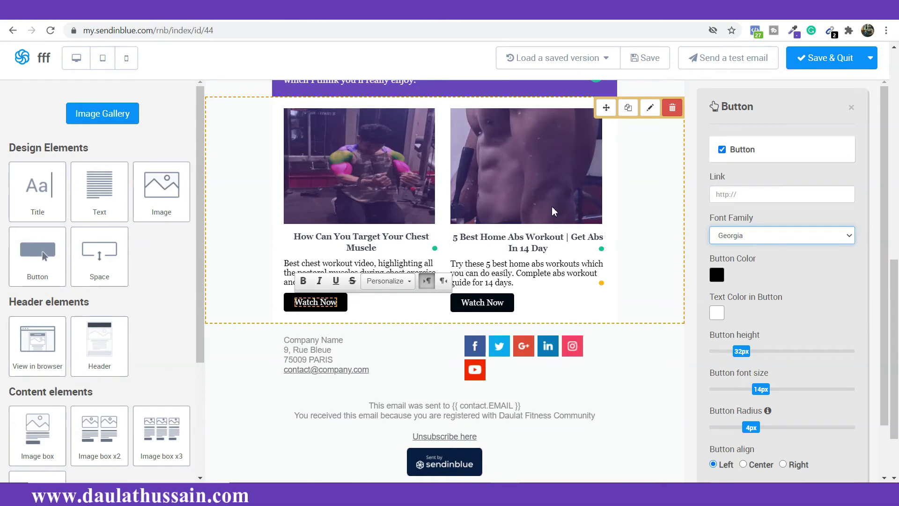
Step: Round the first Watch Now button's corners slightly more and centre it in its card
scroll(553, 212, up, 1)
scroll(554, 212, up, 1)
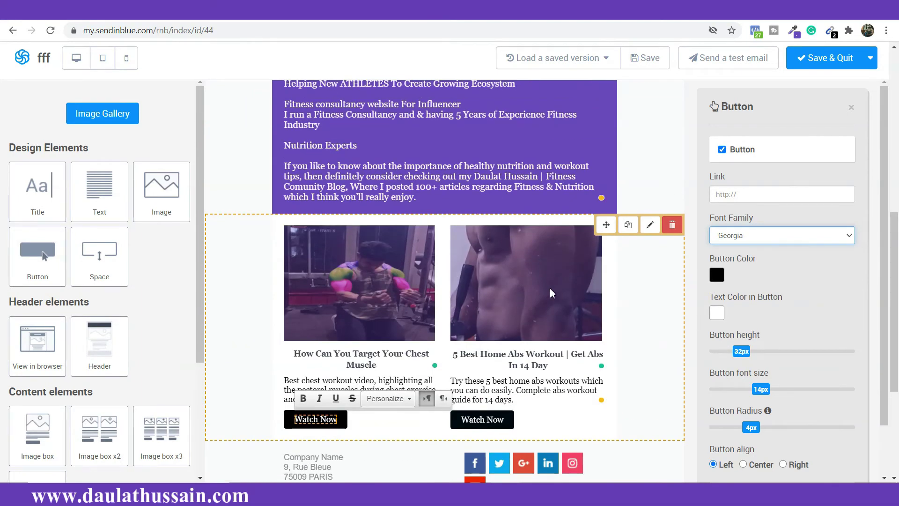
scroll(483, 280, down, 1)
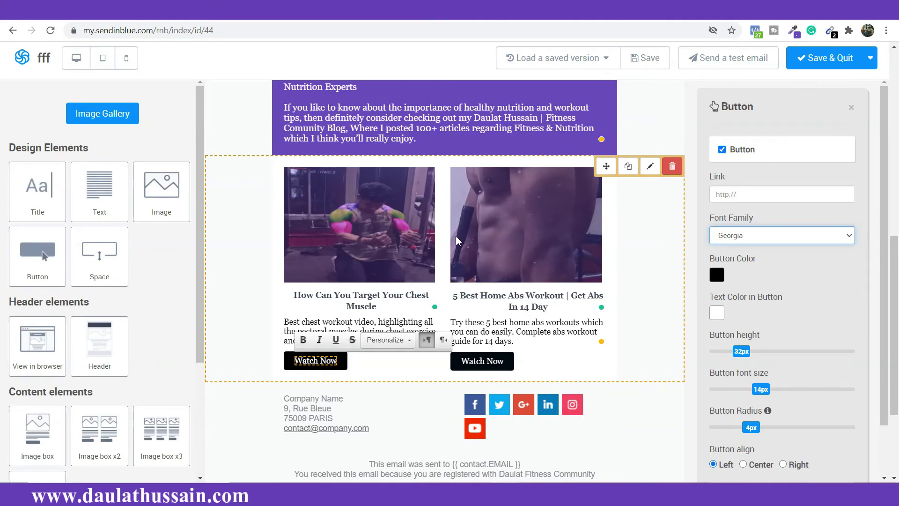
scroll(458, 241, down, 2)
scroll(874, 353, down, 1)
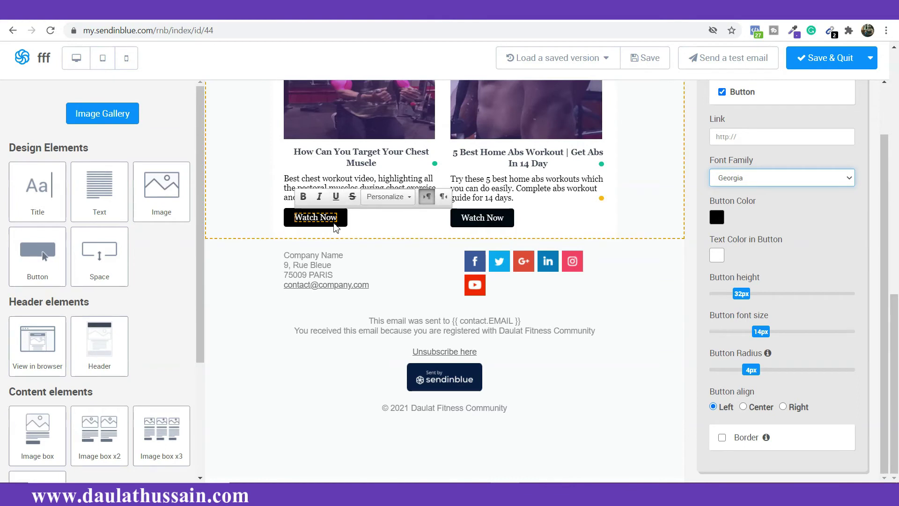
mouse_move(744, 299)
mouse_down()
mouse_move(753, 301)
mouse_move(740, 304)
mouse_up()
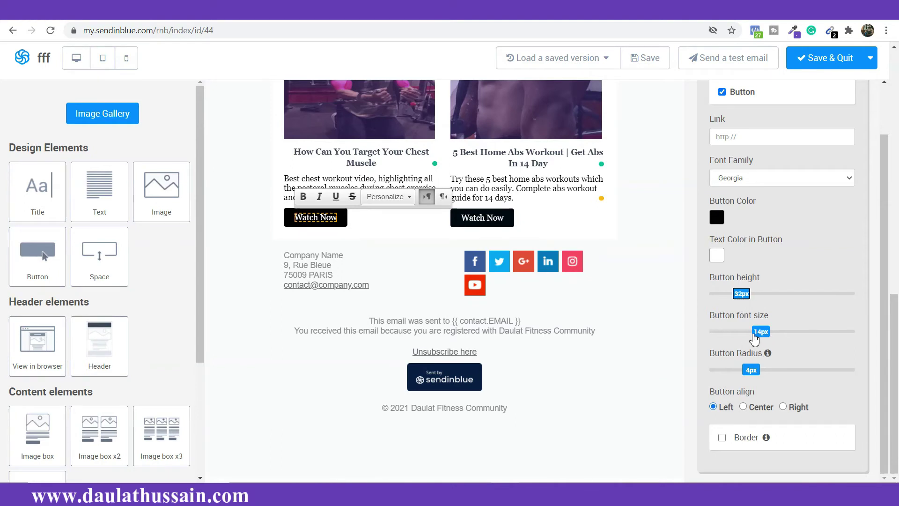
drag(747, 376, 759, 381)
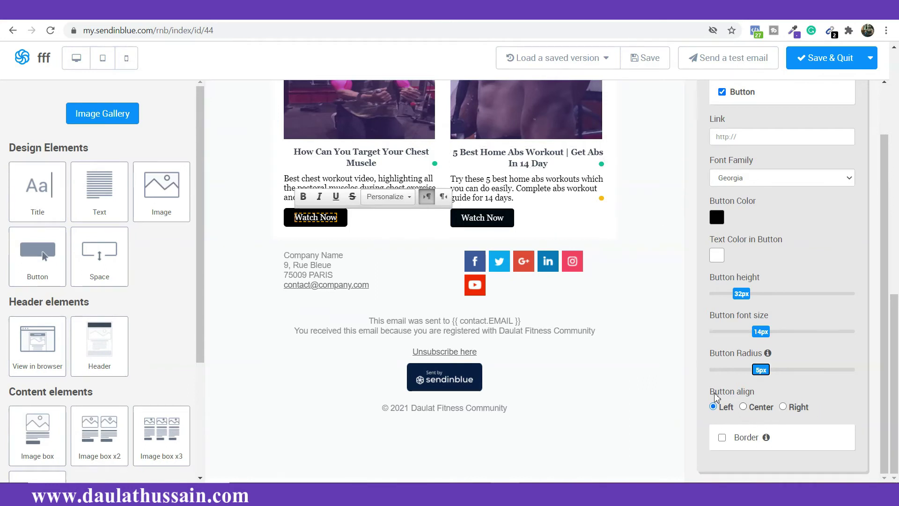
click(744, 407)
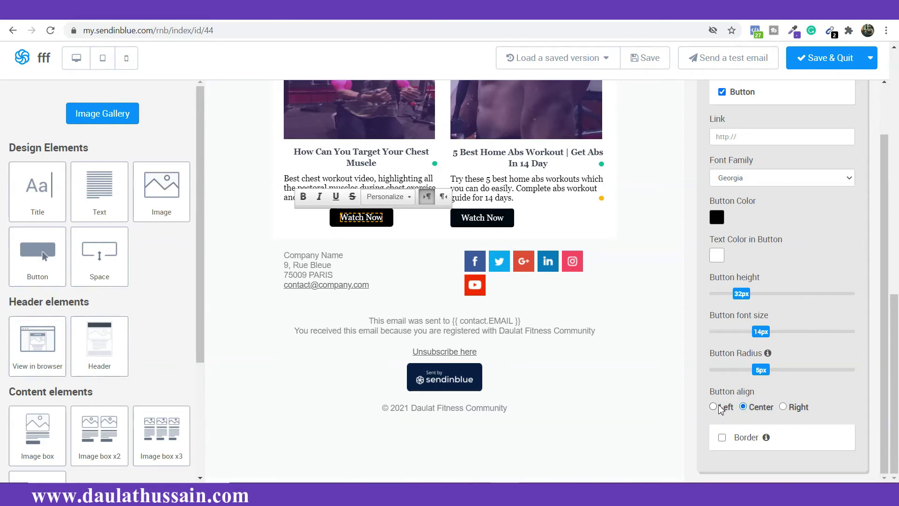
click(784, 406)
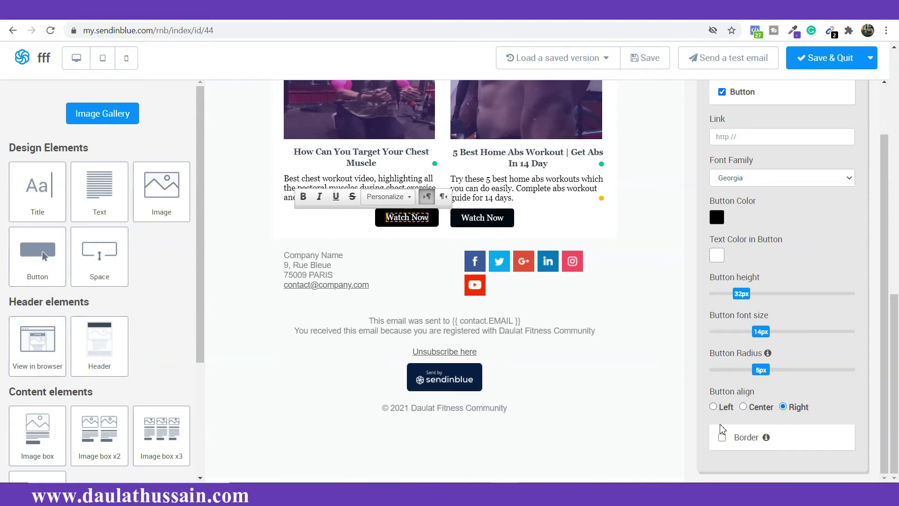
click(713, 406)
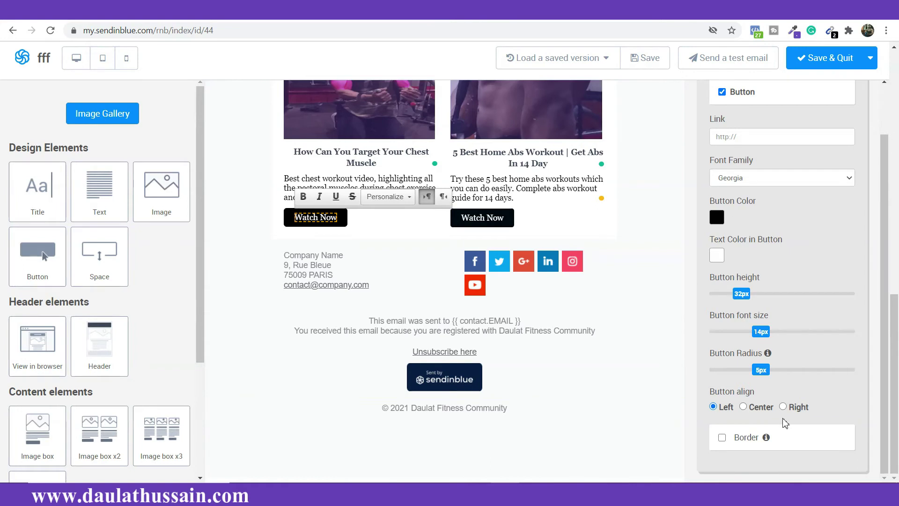
click(744, 407)
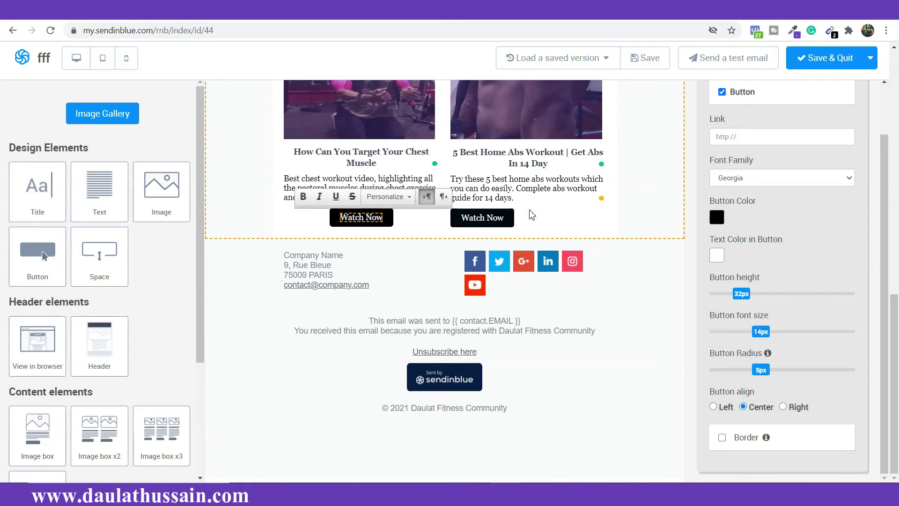
Step: Centre the second Watch Now button in its card
click(509, 219)
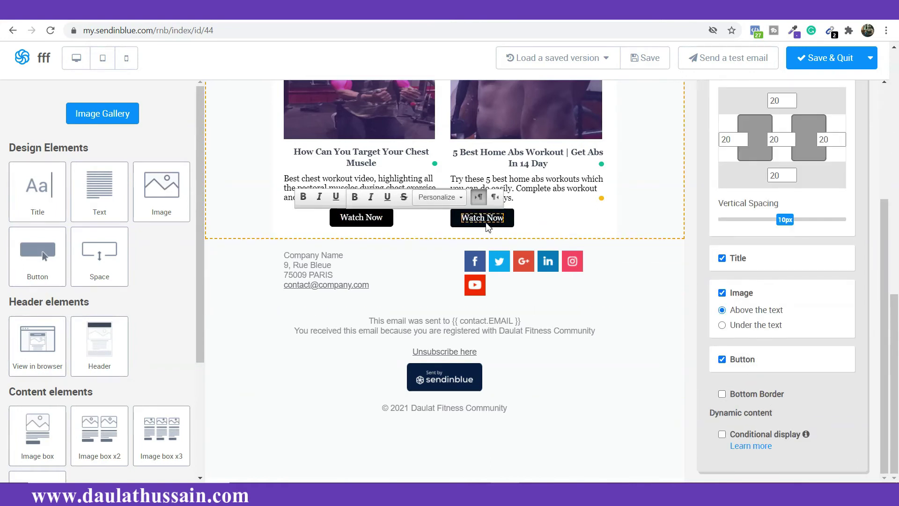
scroll(738, 340, up, 4)
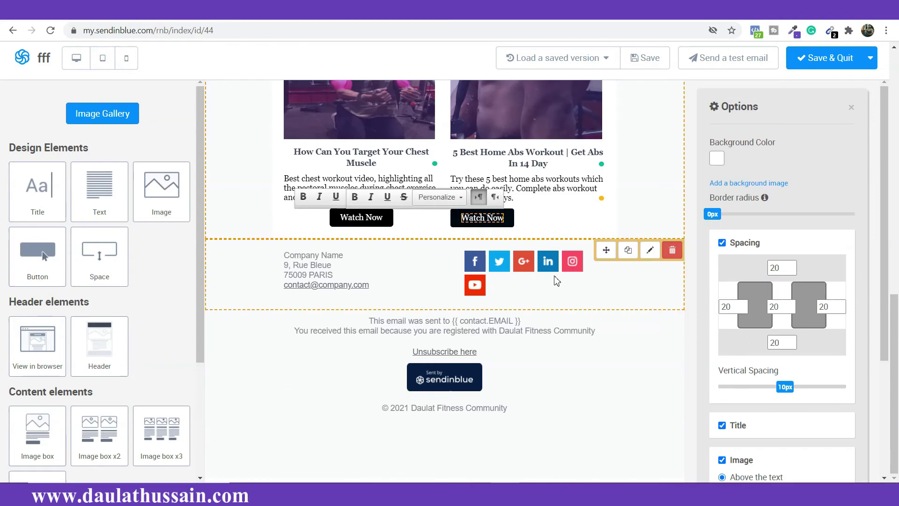
double_click(494, 219)
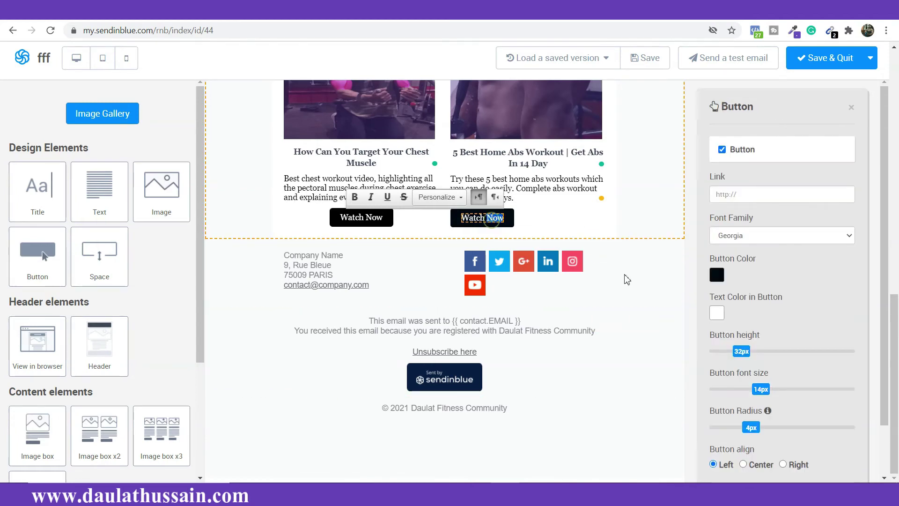
click(744, 407)
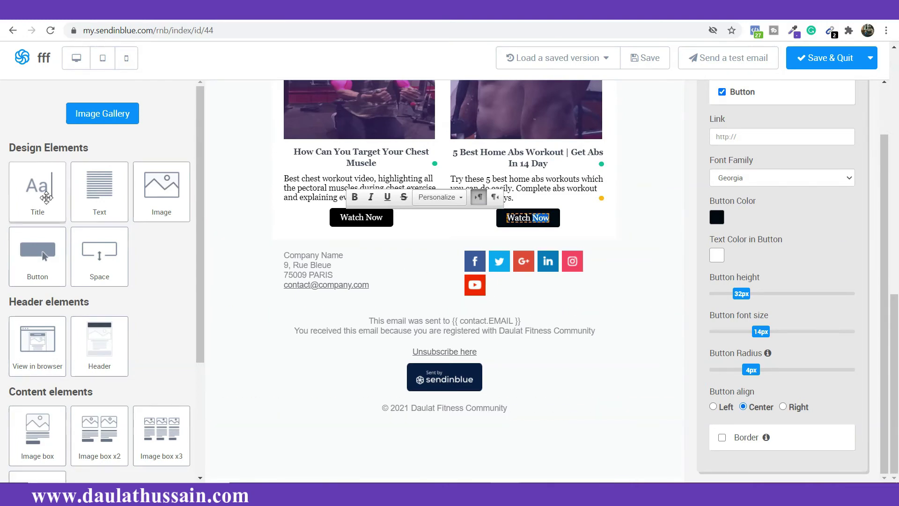
Step: Add a text block below the video cards with the FREE strategy call message
drag(79, 189, 280, 291)
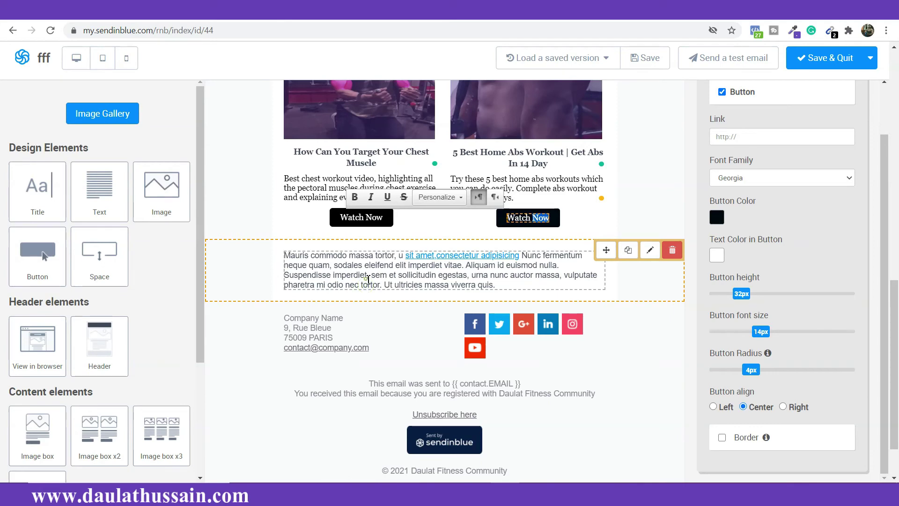
click(367, 278)
double_click(369, 279)
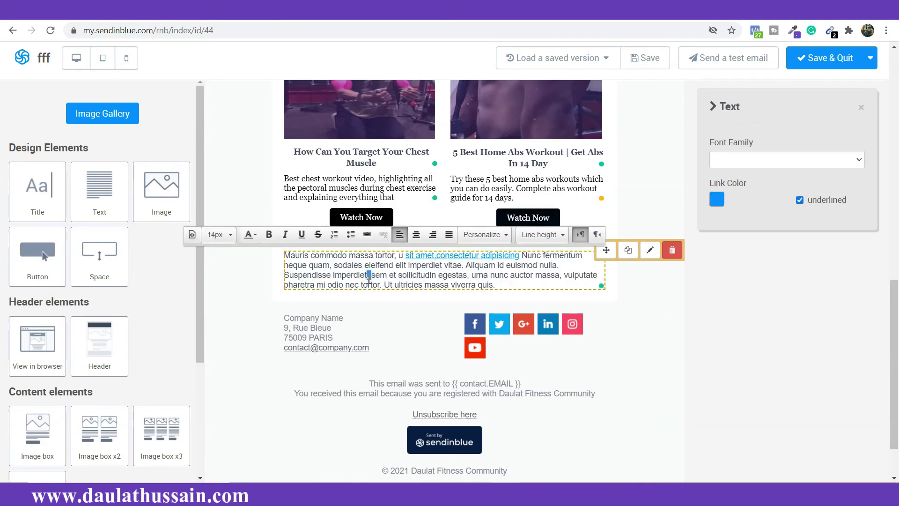
key(ctrl+a)
text(If you'd like to have a FREE strategy call with me to discuss consulting then click here "Contact Us" will get back within 24/hr)
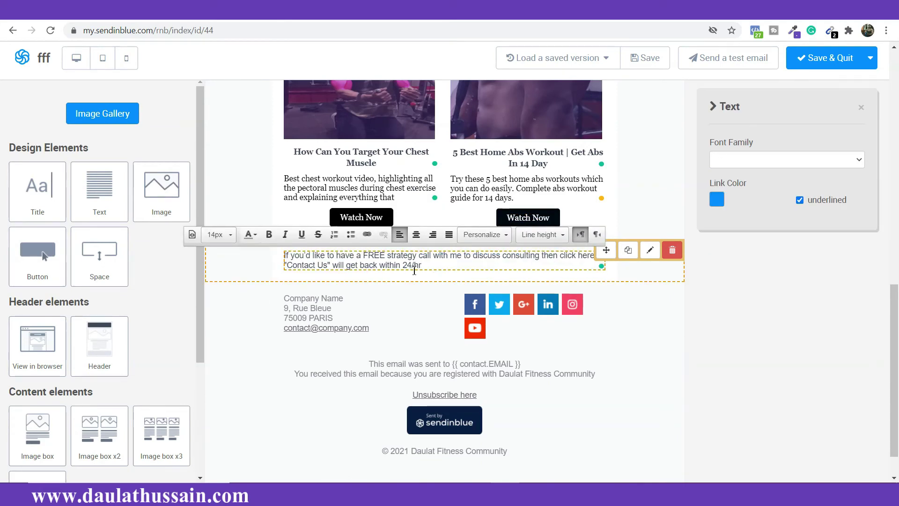
Step: Add a second text block with the 'This email was sent to' lines and centre both texts
drag(97, 188, 226, 305)
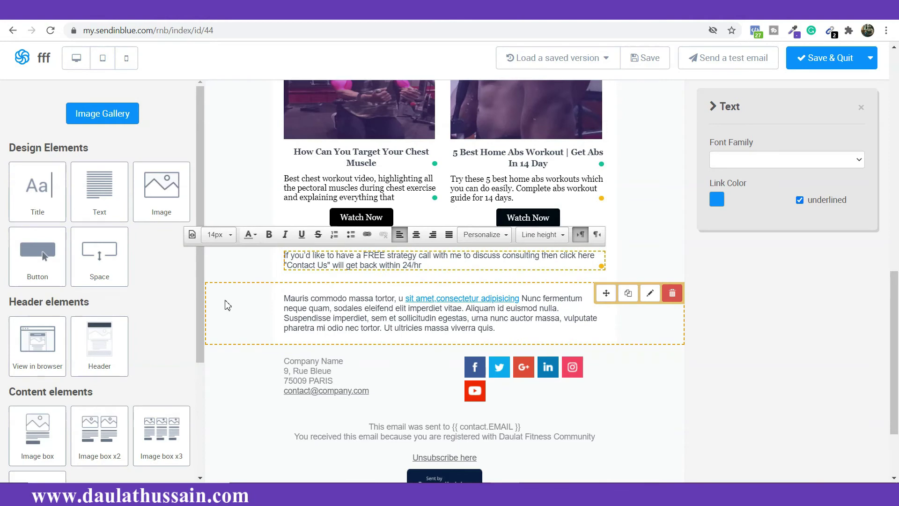
click(389, 331)
click(388, 328)
text(This email was sent to {{ contact.EMAIL }} You received this email because you are registered with Daulat Fitness Community)
key(ctrl+a)
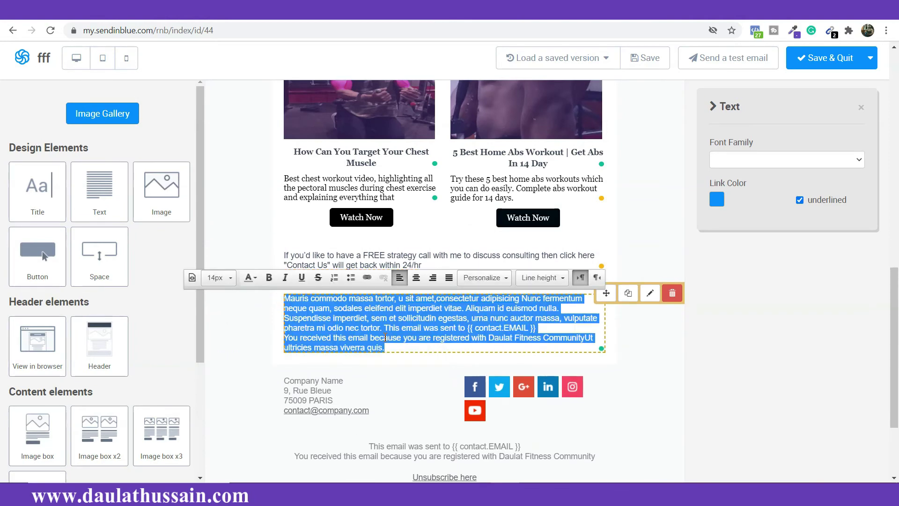
text(This email was sent to {{ contact.EMAIL }} You received this email because you are registered with Daulat Fitness Community)
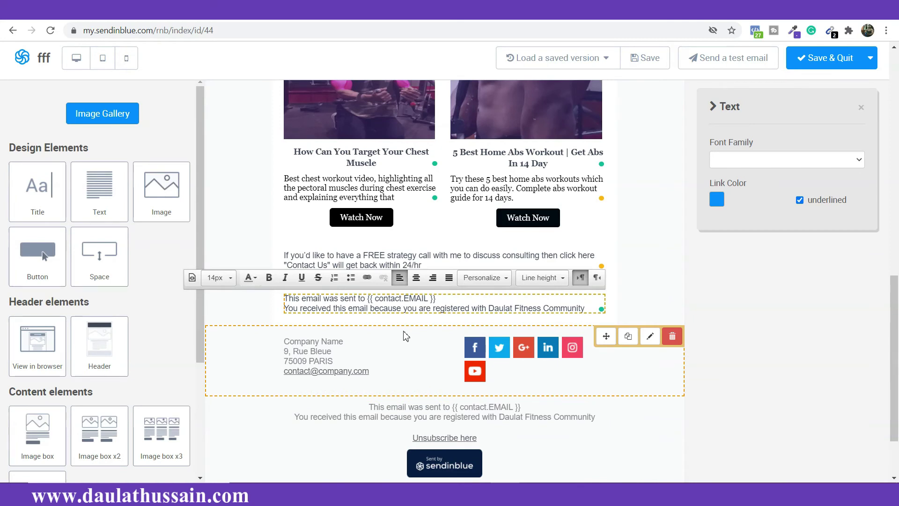
click(416, 277)
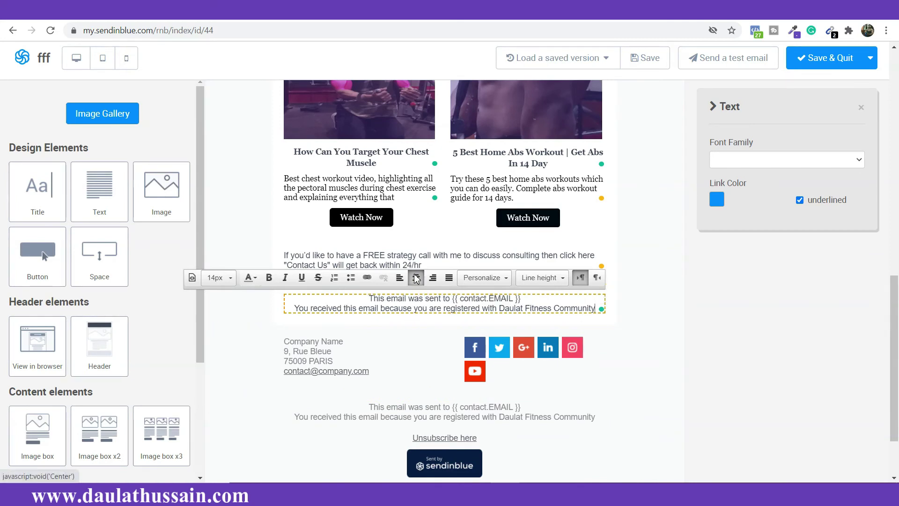
click(412, 256)
click(416, 234)
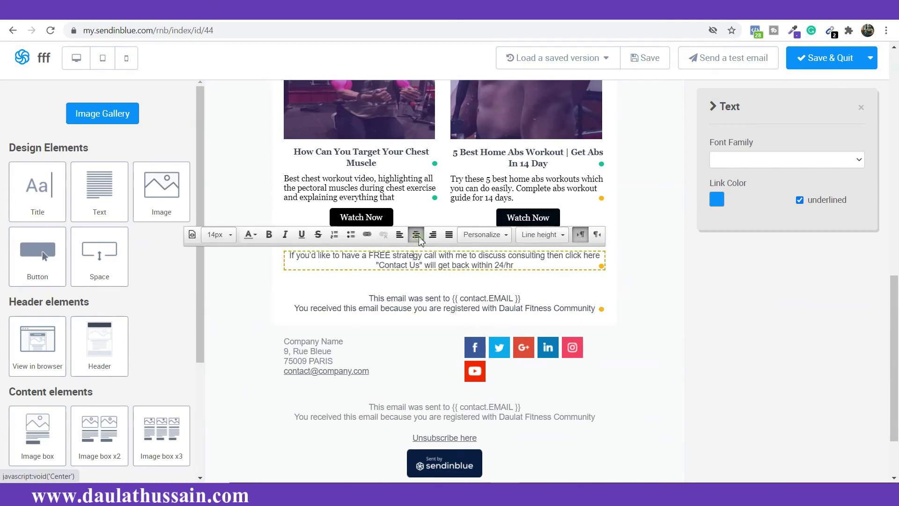
Step: Delete the old footer block containing the unsubscribe link
scroll(417, 385, down, 2)
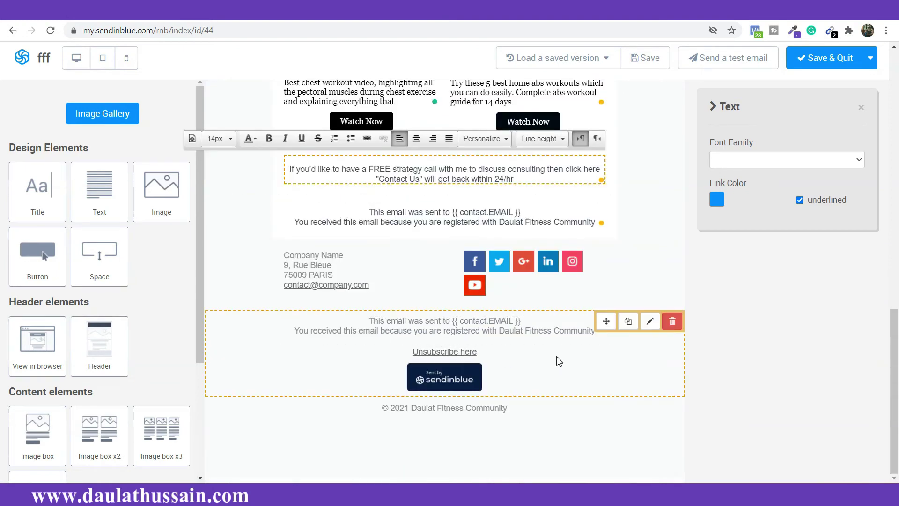
mouse_move(672, 326)
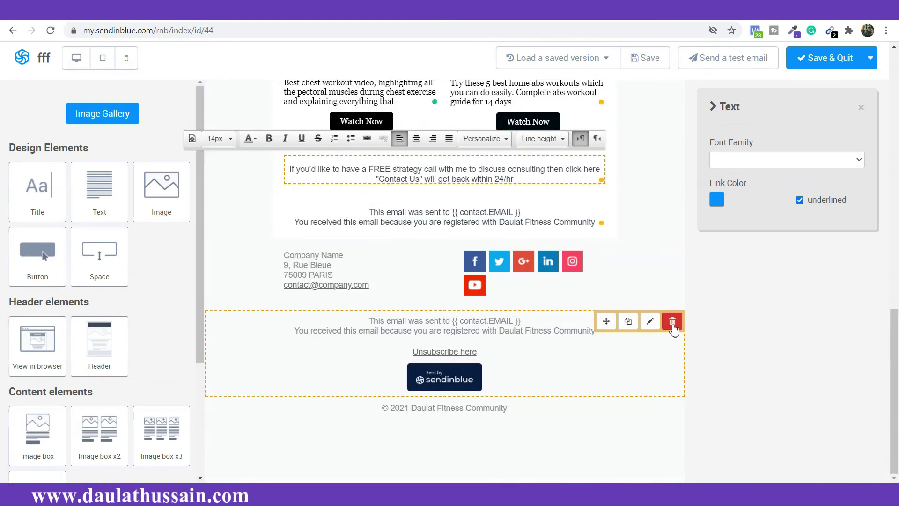
click(673, 323)
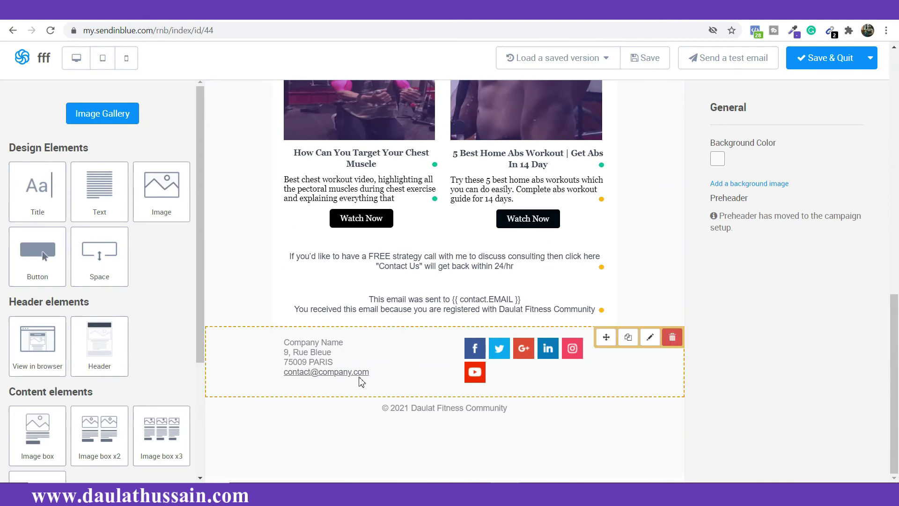
Step: Replace the placeholder company name and address with the fitness community's name, then begin typing a support e-mail
click(347, 361)
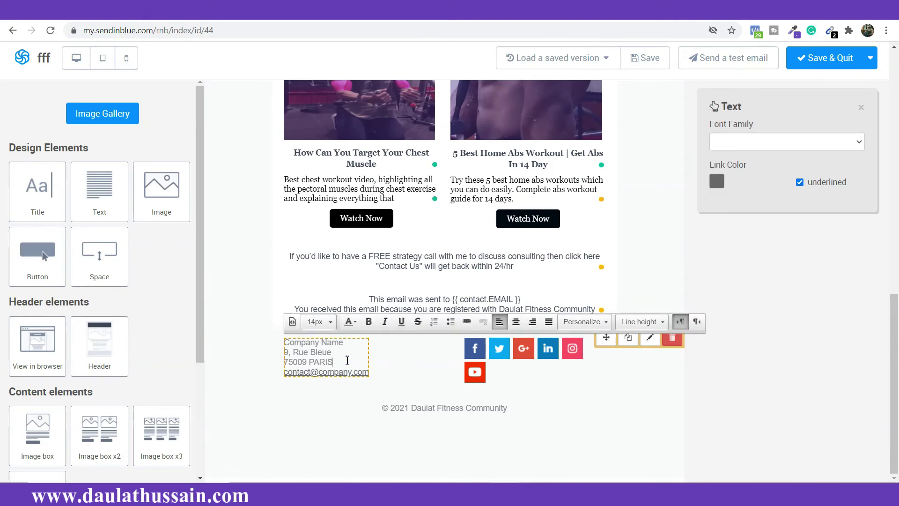
key(BackSpace)
key(BackSpace)
key(BackSpace)
key(BackSpace)
key(BackSpace)
key(BackSpace)
key(BackSpace)
key(BackSpace)
key(BackSpace)
key(BackSpace)
key(BackSpace)
key(BackSpace)
key(BackSpace)
key(BackSpace)
key(BackSpace)
key(BackSpace)
key(BackSpace)
key(BackSpace)
key(BackSpace)
key(BackSpace)
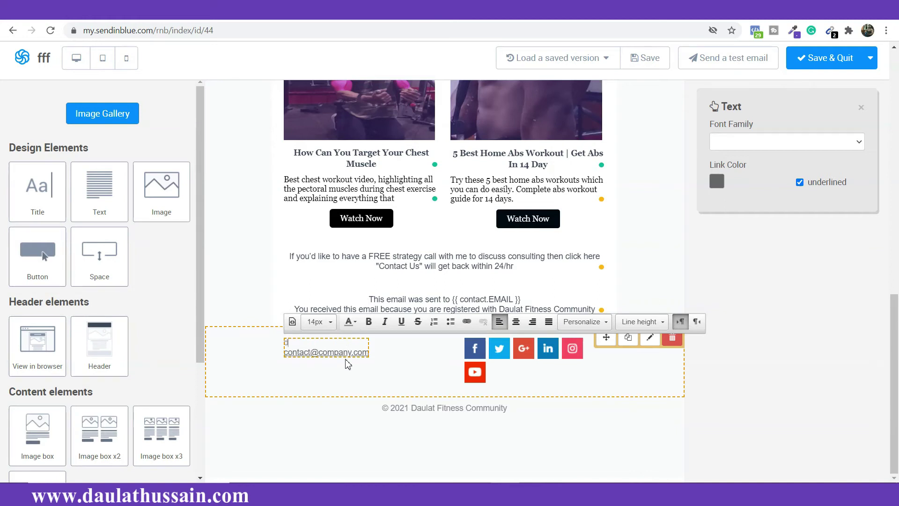
text(Daulat Hussain Fitness C)
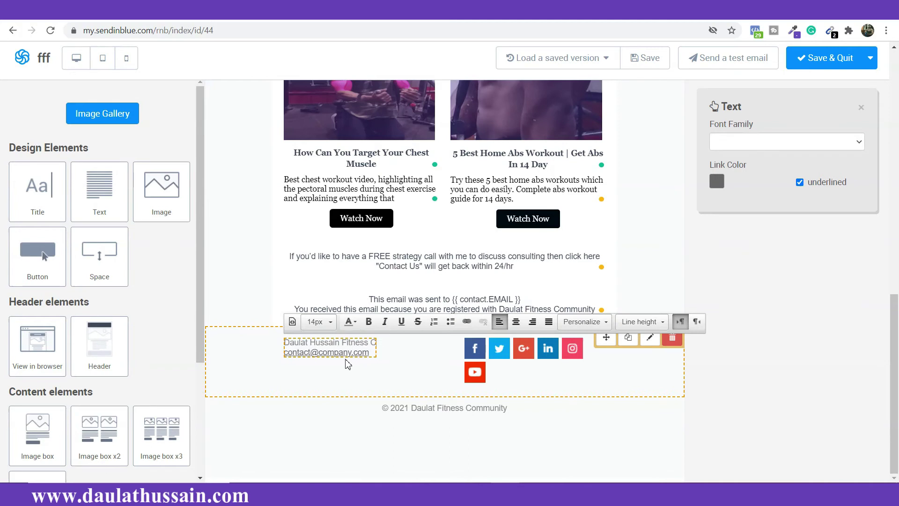
text(ommunity)
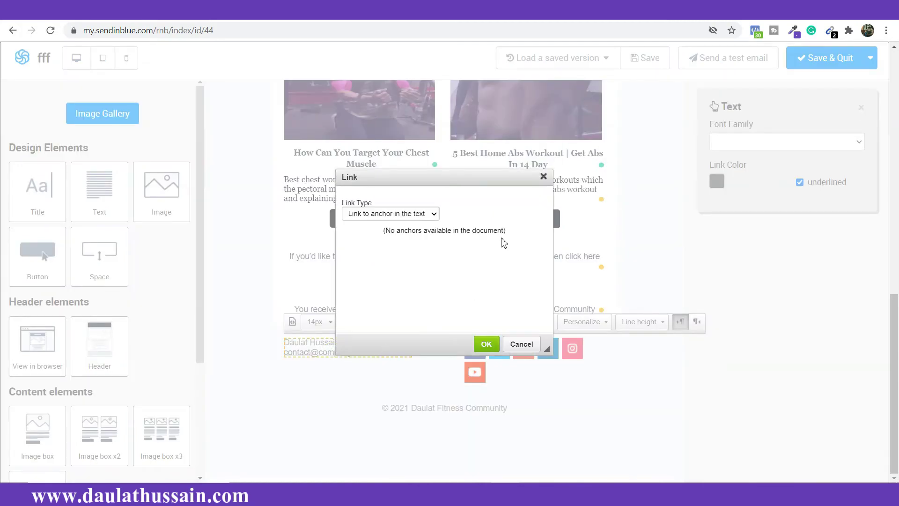
click(542, 184)
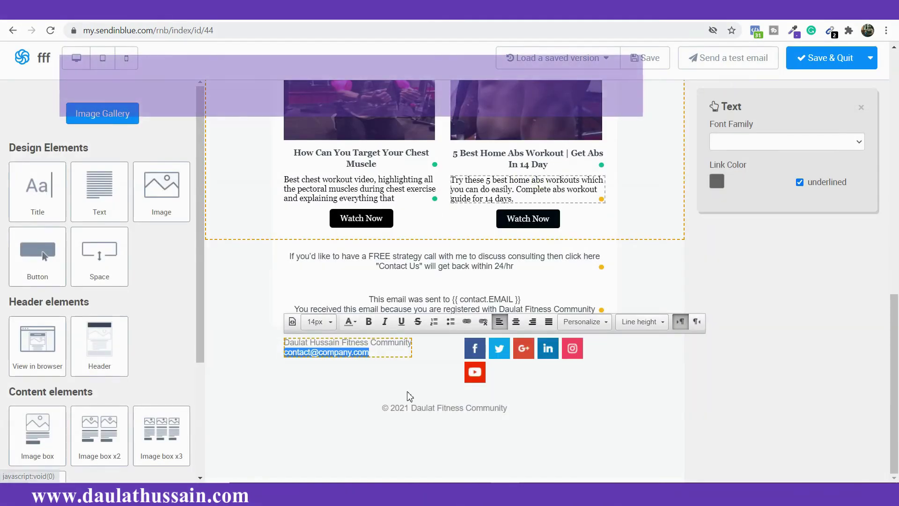
click(428, 375)
key(Return)
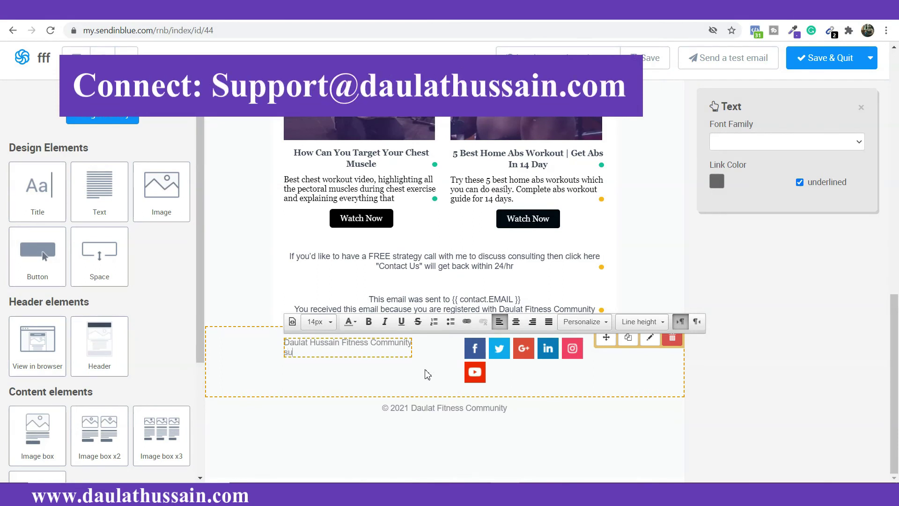
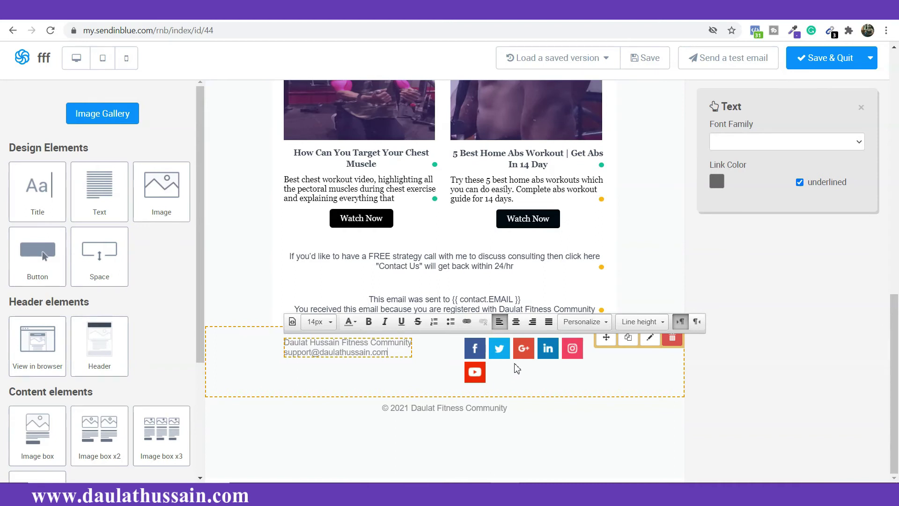
Step: Remove the Twitter, Google+, LinkedIn and YouTube icons from the social footer block
click(546, 362)
scroll(786, 386, down, 5)
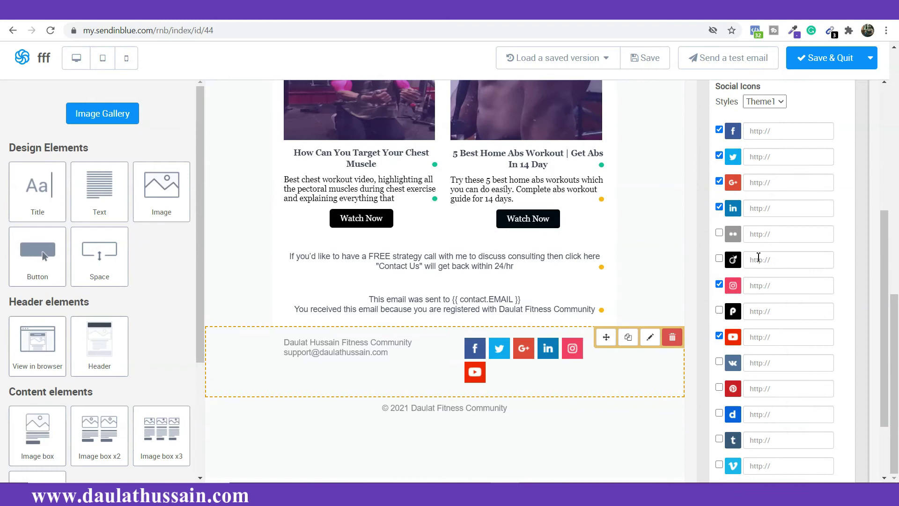
scroll(759, 256, down, 2)
scroll(753, 294, up, 2)
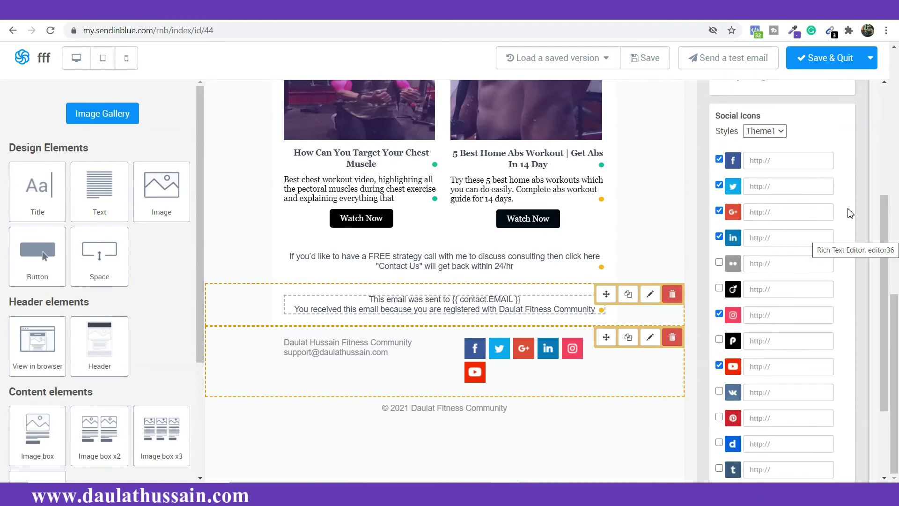
click(719, 186)
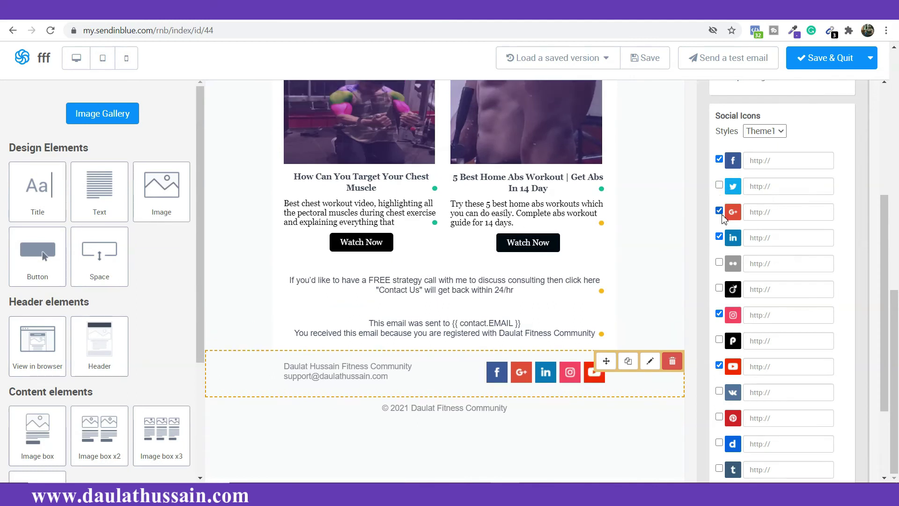
click(720, 211)
click(719, 237)
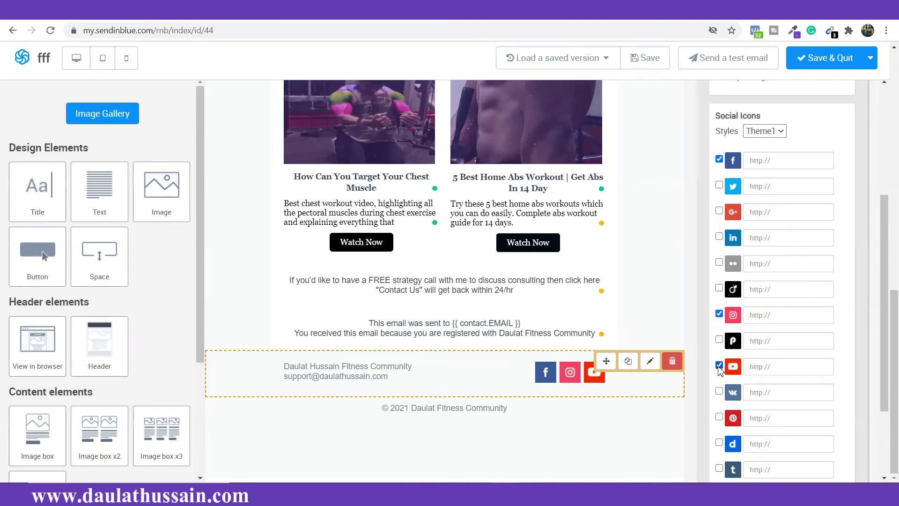
click(720, 366)
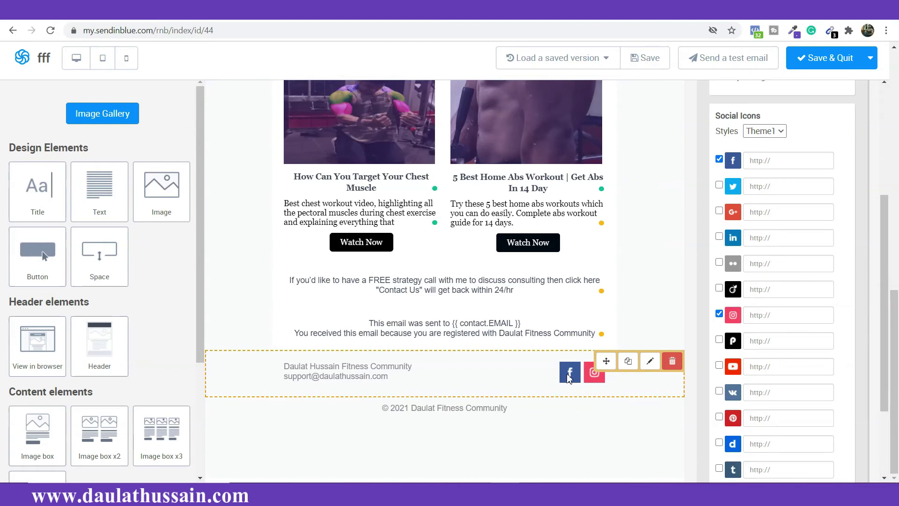
Step: Check the Facebook and Instagram link address fields of the remaining icons
click(799, 160)
key(Tab)
click(788, 161)
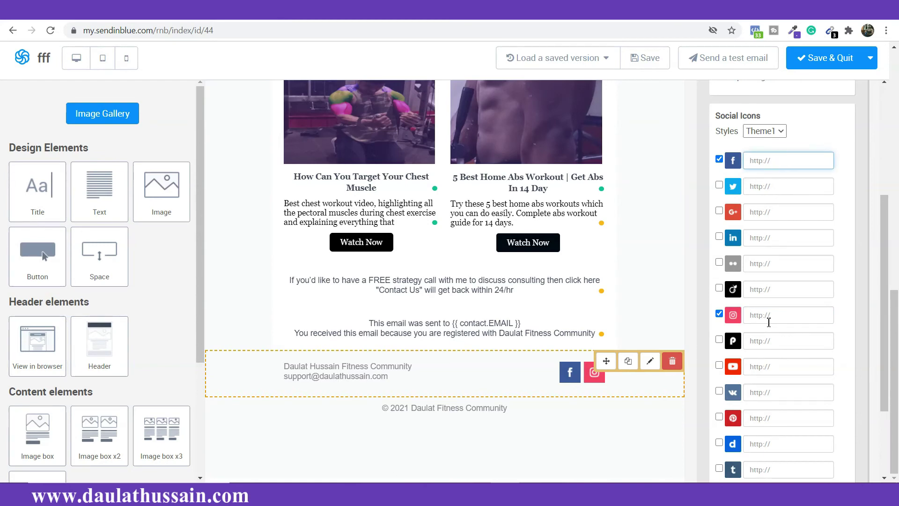
scroll(772, 319, up, 3)
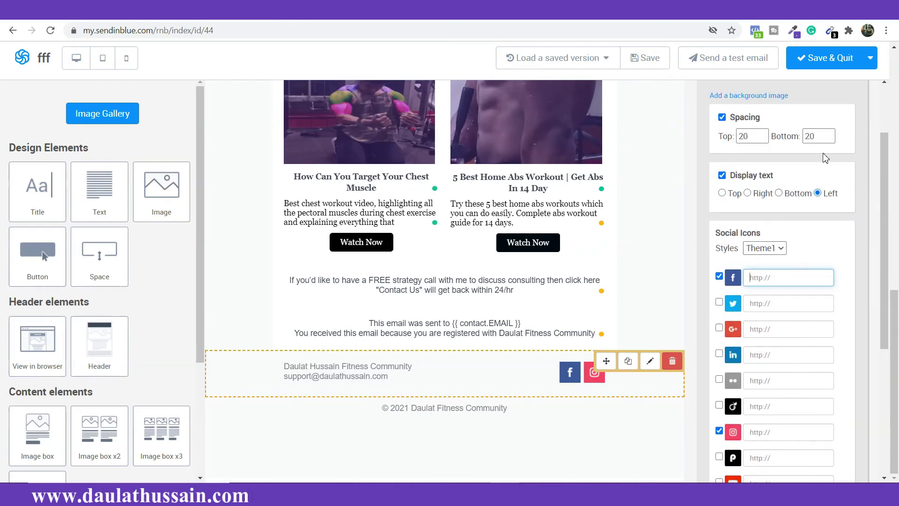
Step: Keep the social block's top spacing at 20 and switch its icons to Theme4, after trying Theme3
click(763, 139)
click(763, 138)
click(762, 138)
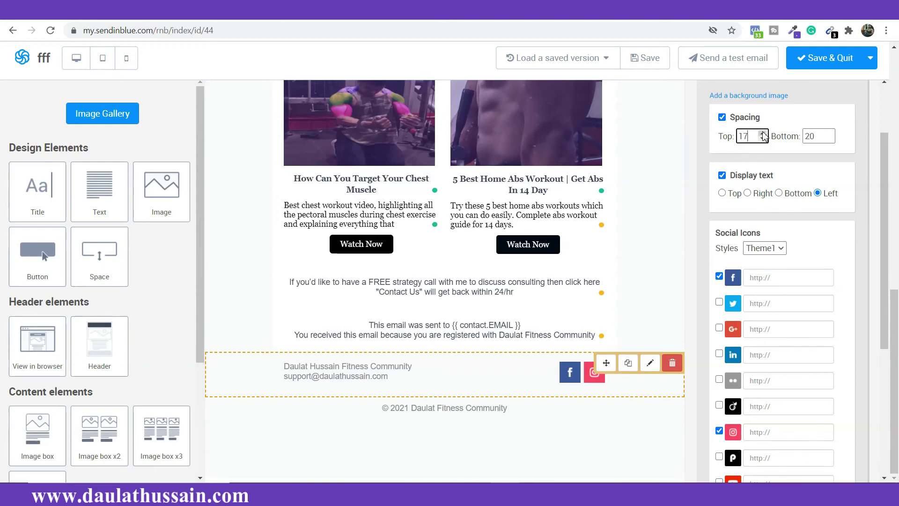
click(763, 133)
click(763, 133)
click(763, 133)
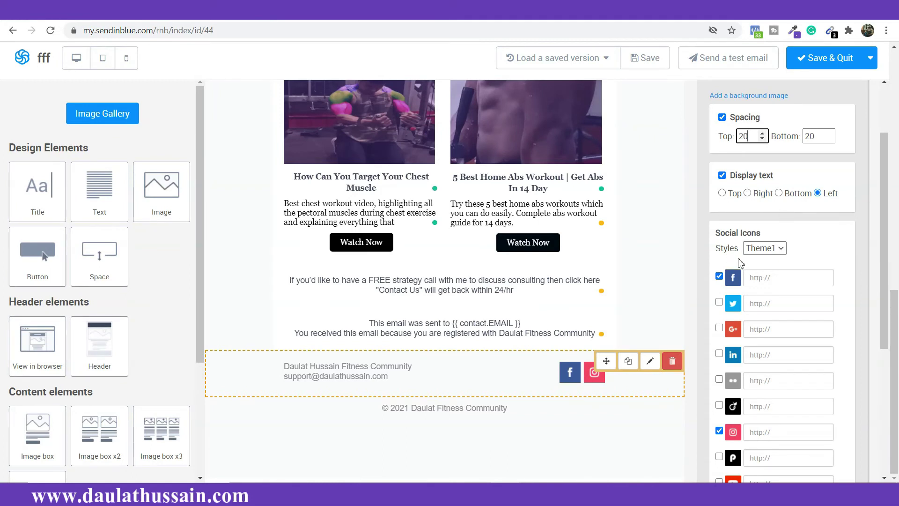
click(779, 249)
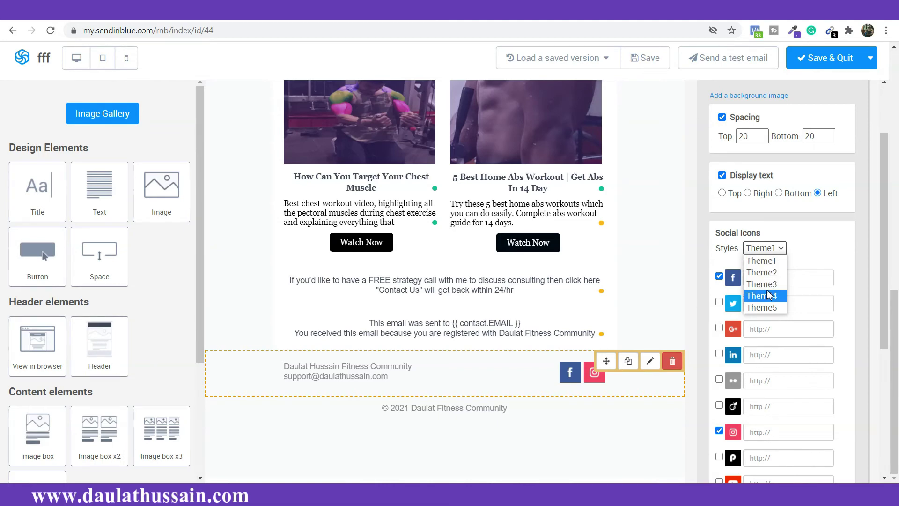
click(769, 285)
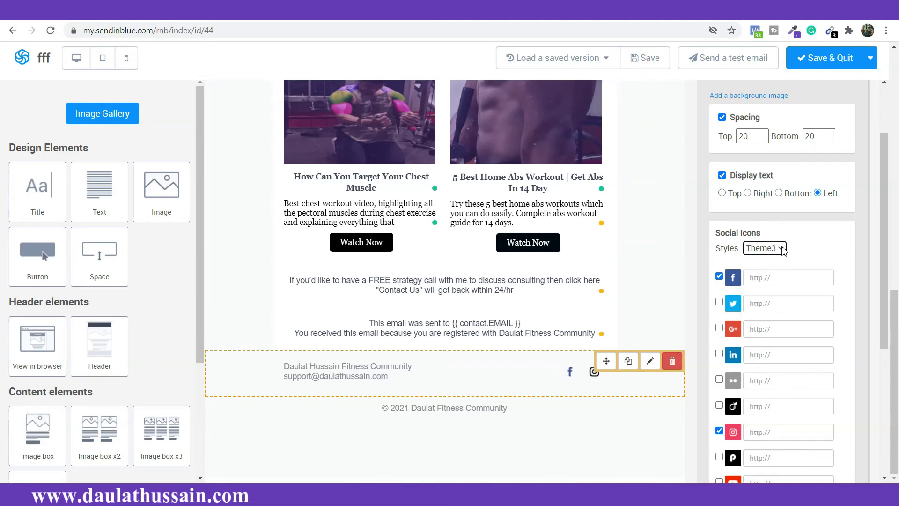
click(784, 250)
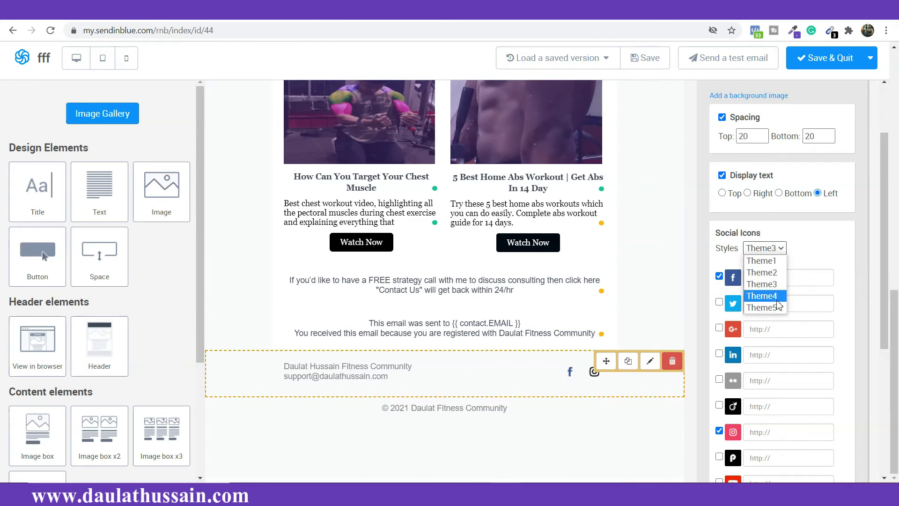
click(770, 292)
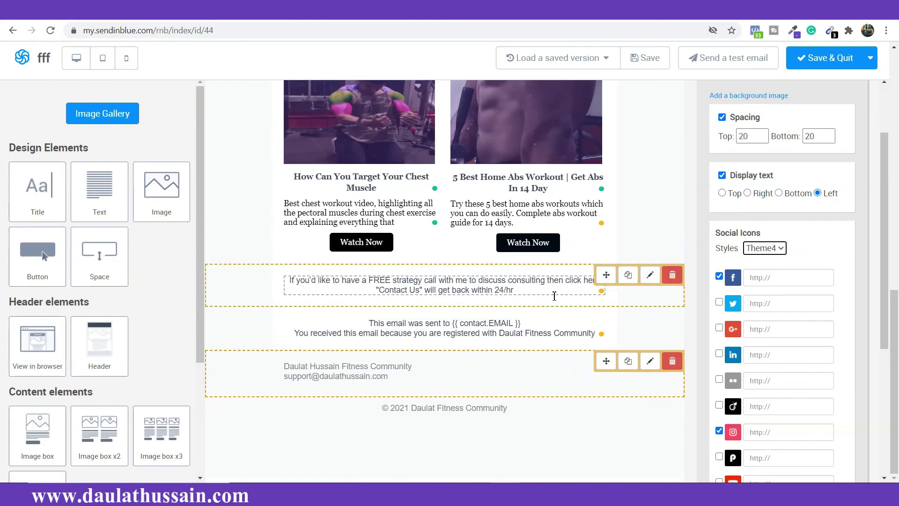
Step: Copy the Who Am I purple #6847BC and apply it as the strategy-call block's background
click(661, 303)
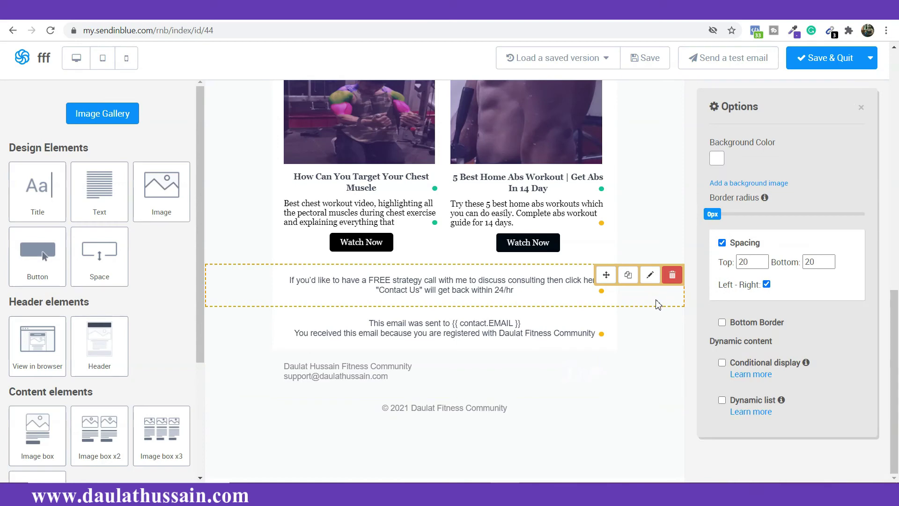
scroll(797, 140, up, 5)
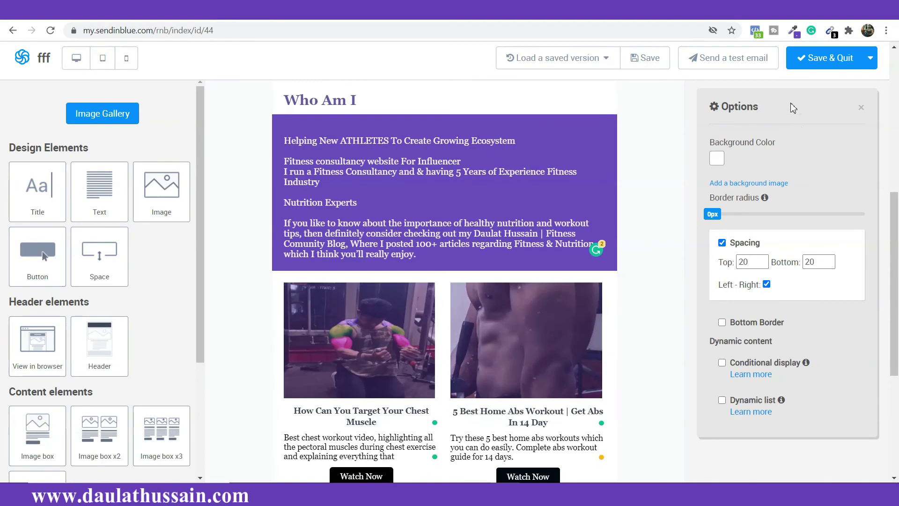
click(794, 31)
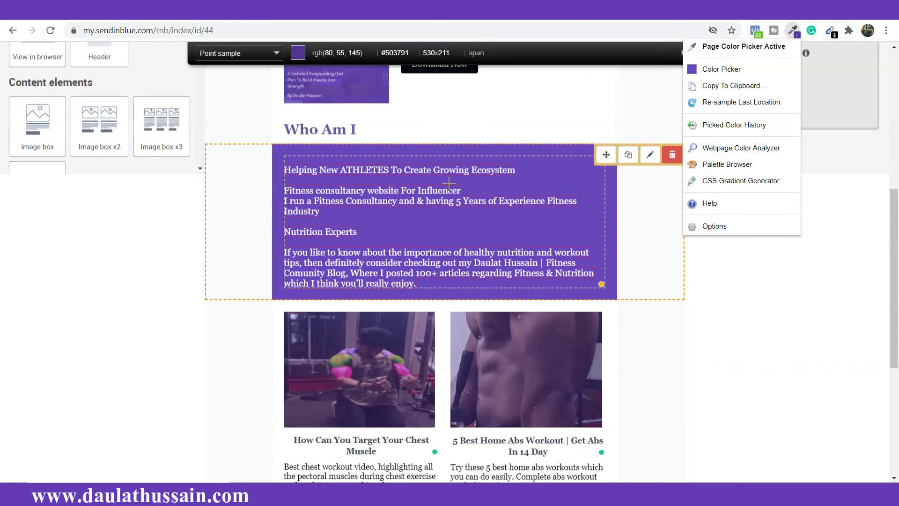
click(549, 178)
scroll(552, 194, down, 5)
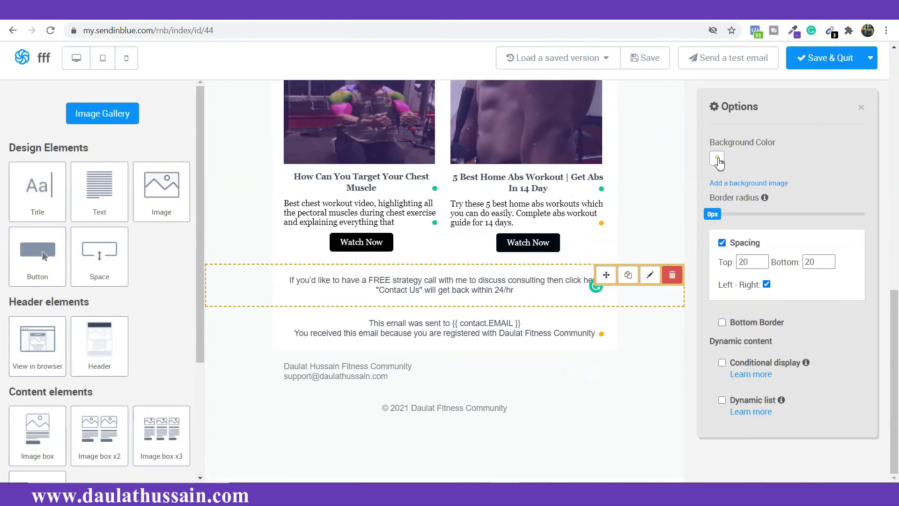
click(717, 158)
triple_click(749, 240)
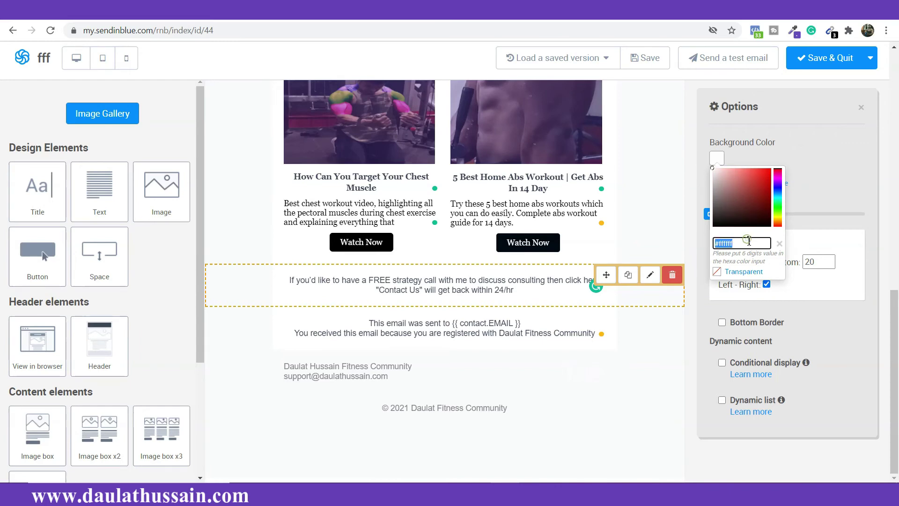
key(ctrl+v)
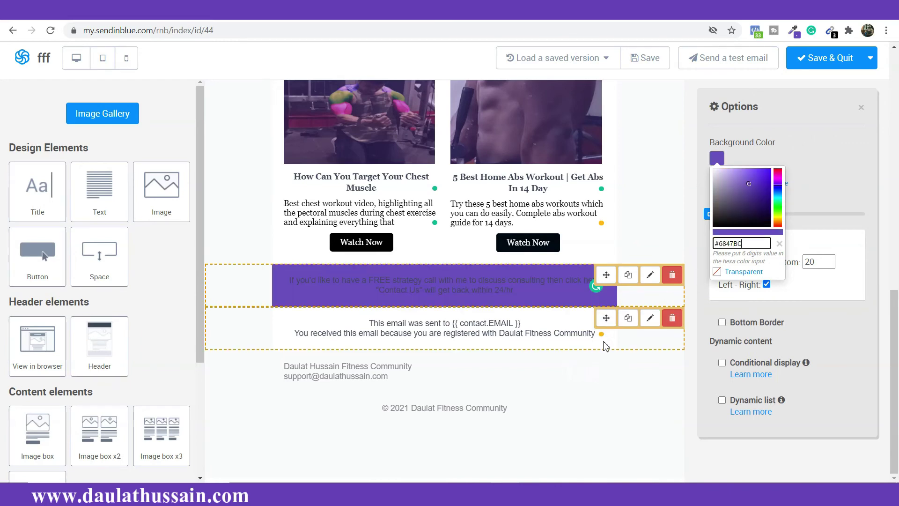
Step: Set the unsubscribe notice and address blocks' backgrounds to #6847BC as well
click(639, 347)
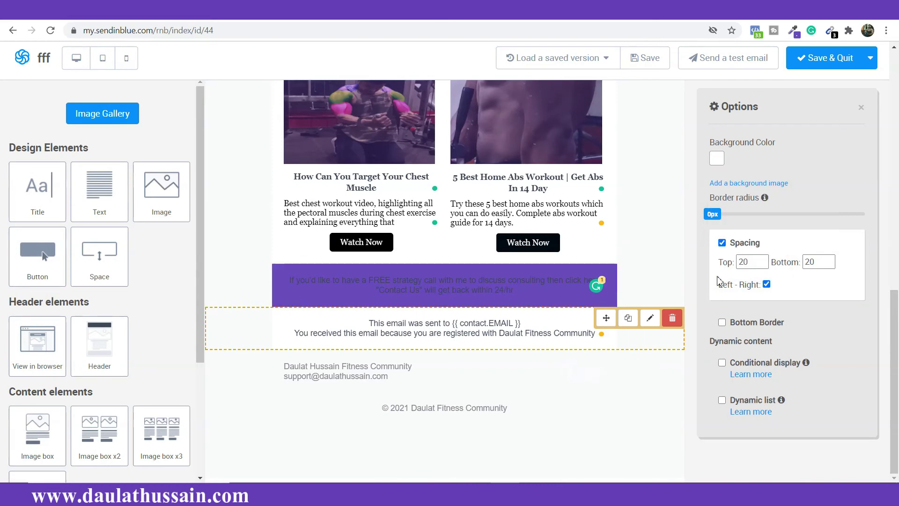
click(717, 160)
double_click(742, 247)
key(ctrl+v)
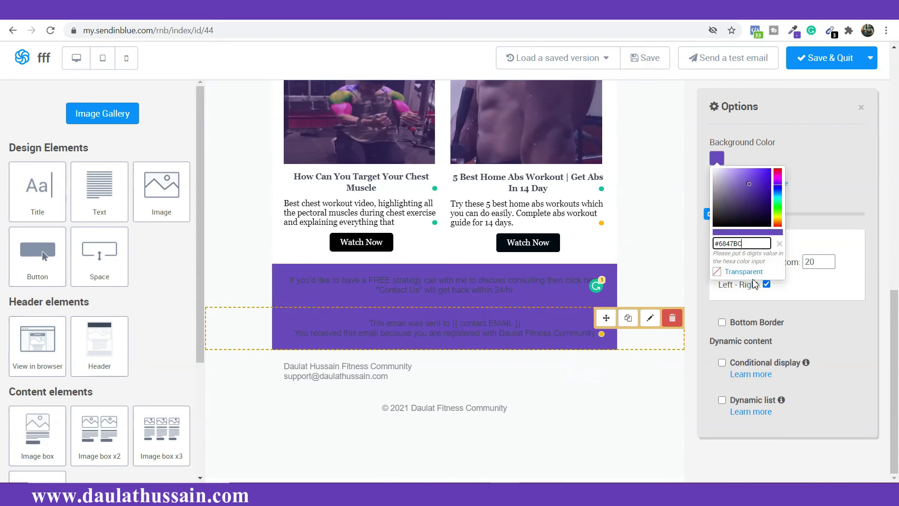
click(592, 383)
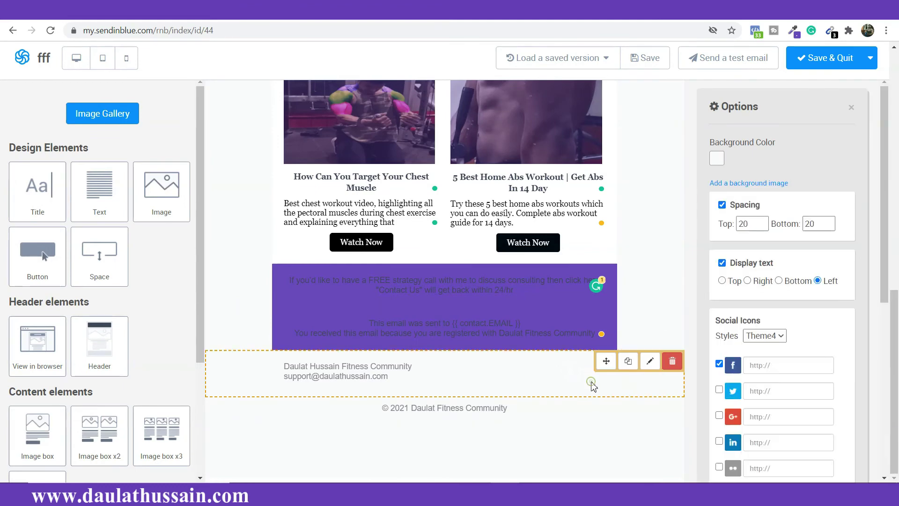
click(717, 158)
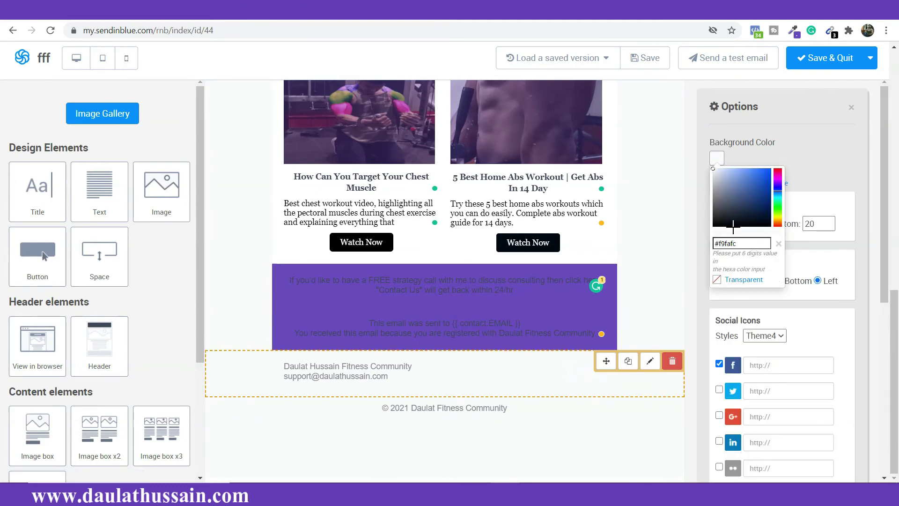
triple_click(744, 244)
key(ctrl+v)
Step: Make the strategy-call text and the unsubscribe notice text white
double_click(398, 284)
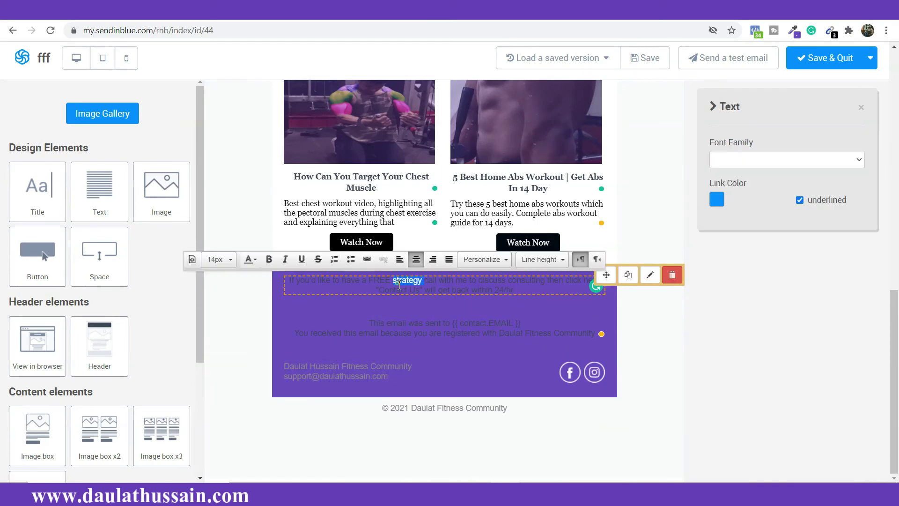
triple_click(398, 284)
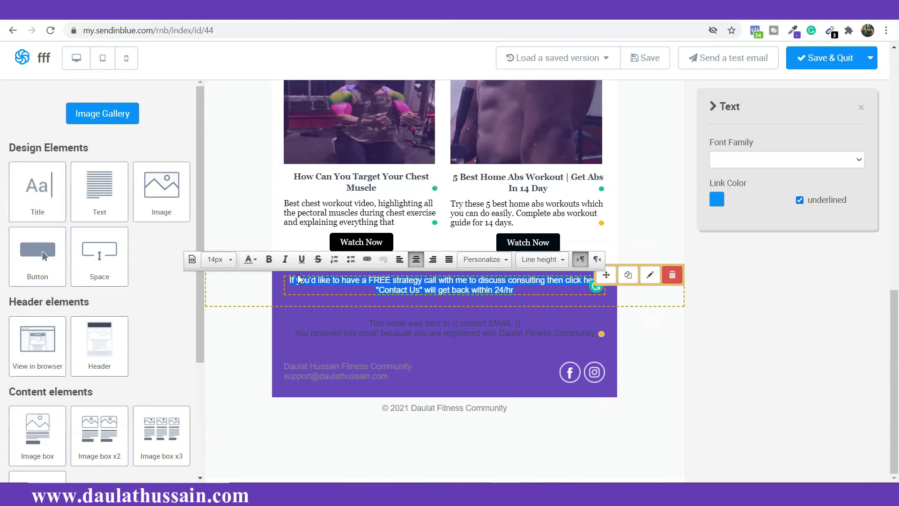
click(255, 261)
click(327, 328)
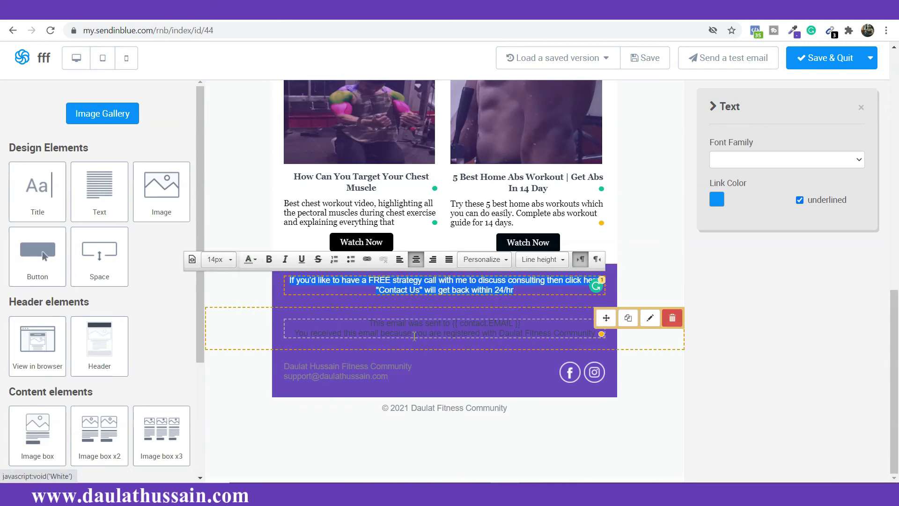
click(415, 335)
text(a)
key(ctrl+a)
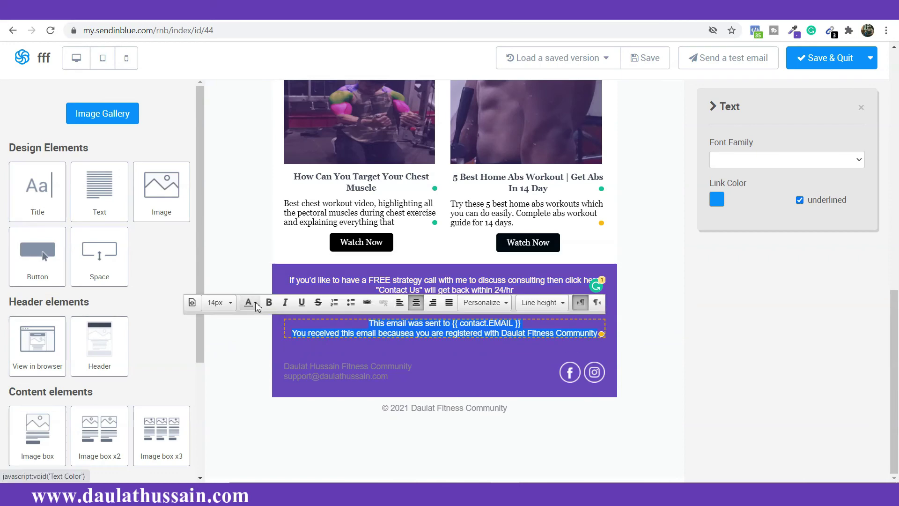
click(253, 302)
click(326, 371)
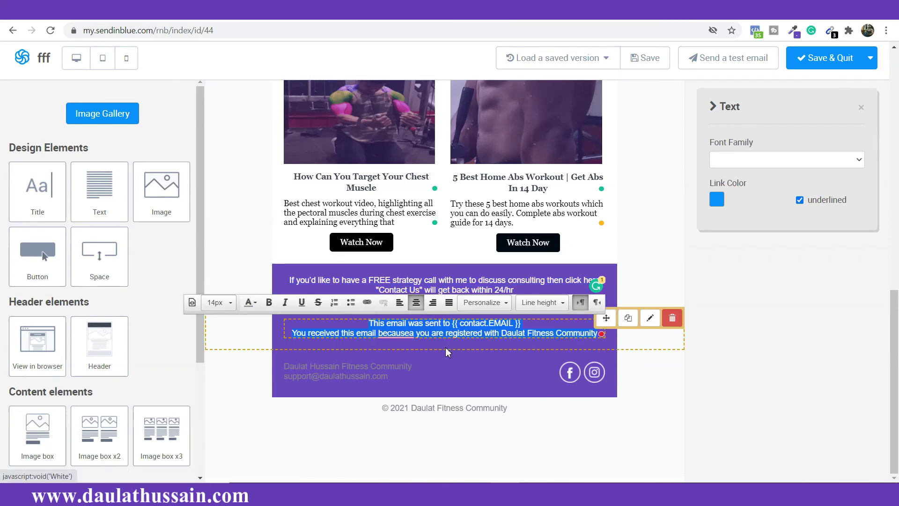
Step: Turn the footer's community name and support address lines white
triple_click(373, 369)
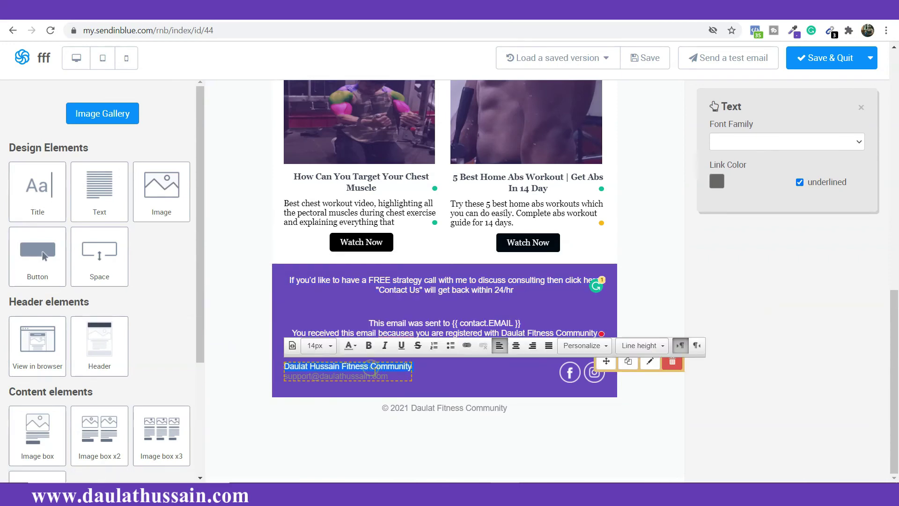
key(ctrl+a)
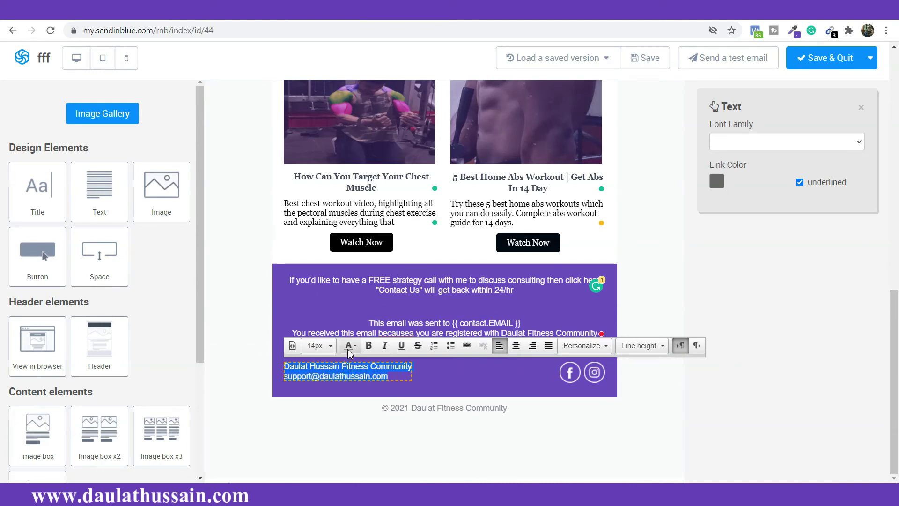
click(349, 346)
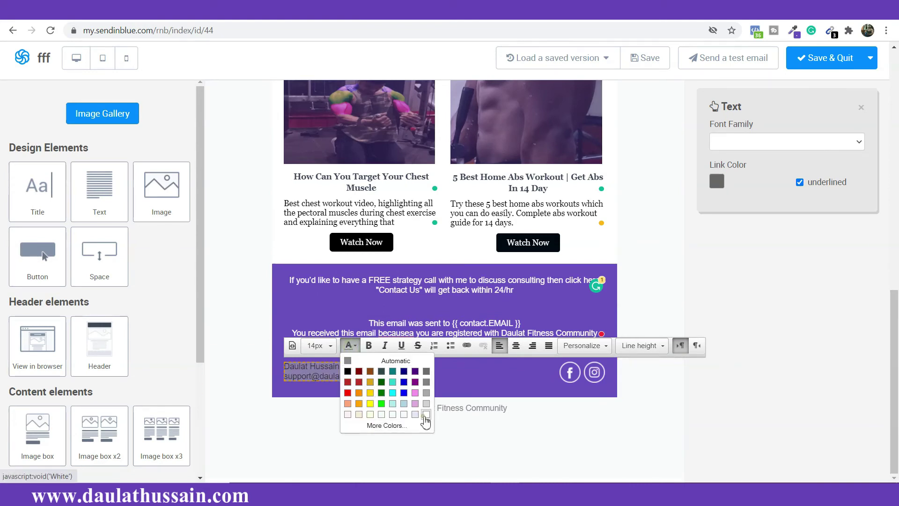
click(426, 414)
click(362, 326)
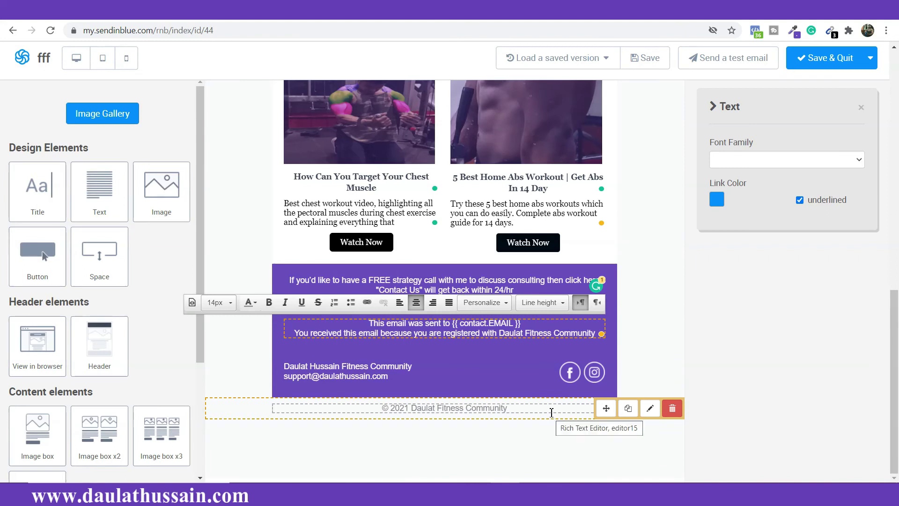
Step: Give the copyright row a #6847BC purple background
click(550, 409)
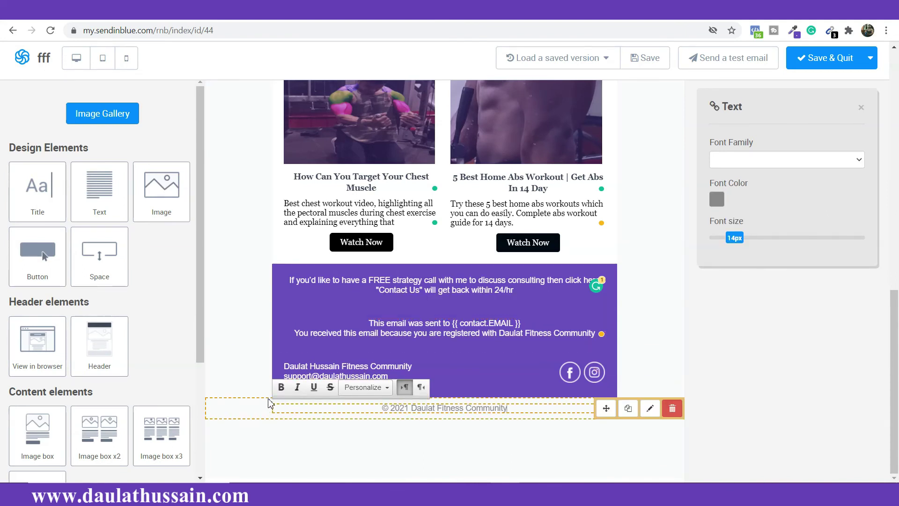
click(266, 412)
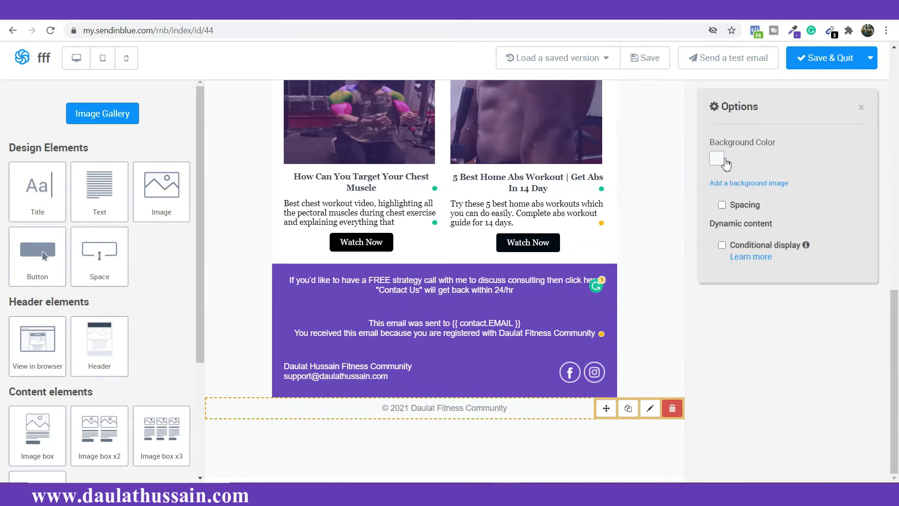
click(716, 159)
triple_click(744, 244)
text(#6847BC)
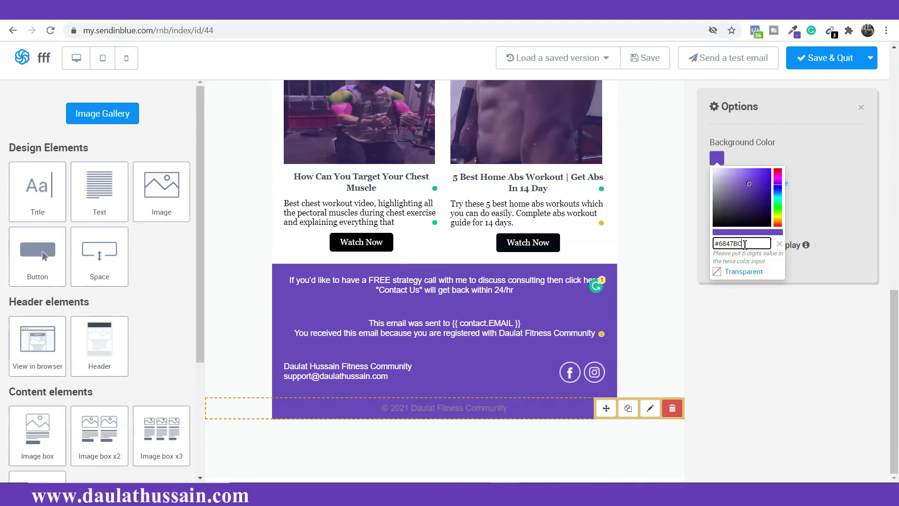
Step: Make the copyright text near-white #f3f1f1 in the Georgia font
triple_click(468, 408)
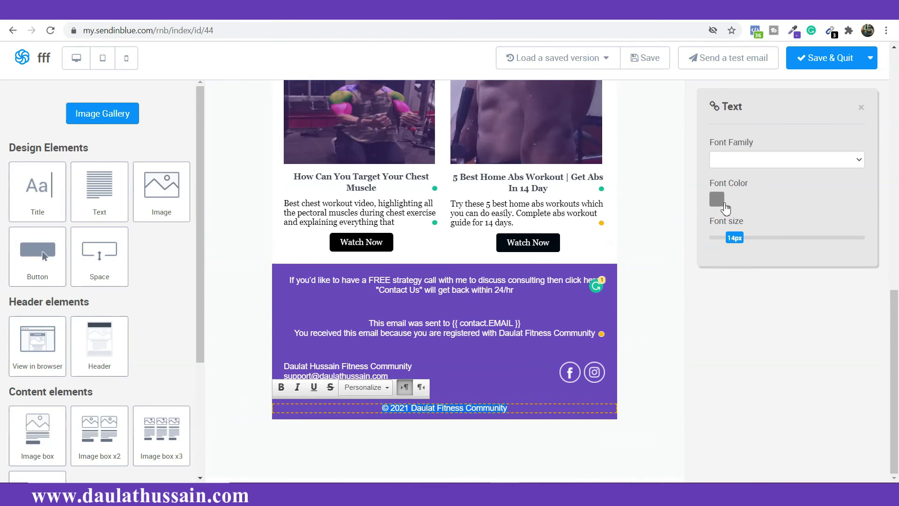
click(720, 202)
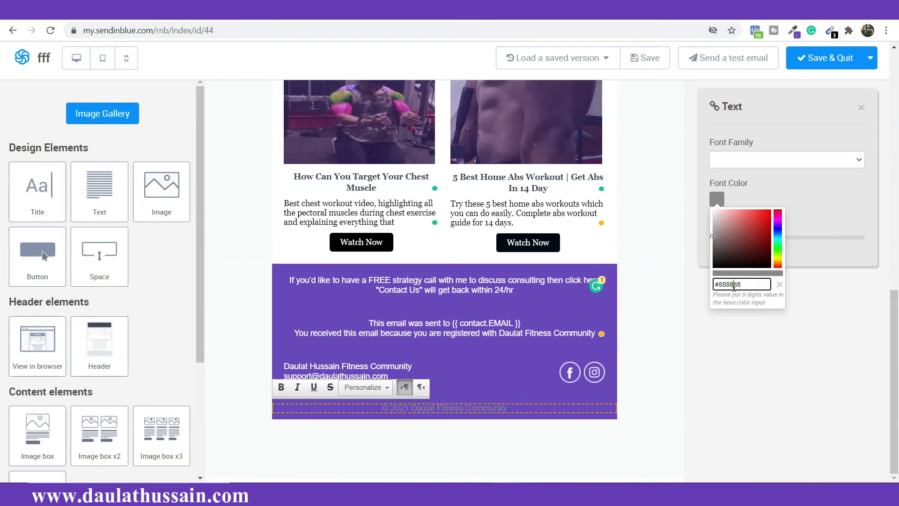
triple_click(734, 286)
drag(712, 237, 715, 213)
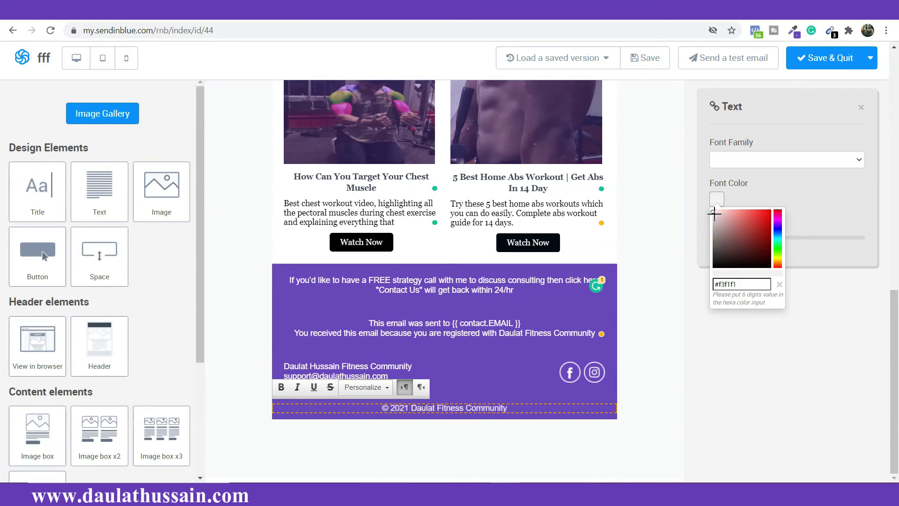
click(758, 157)
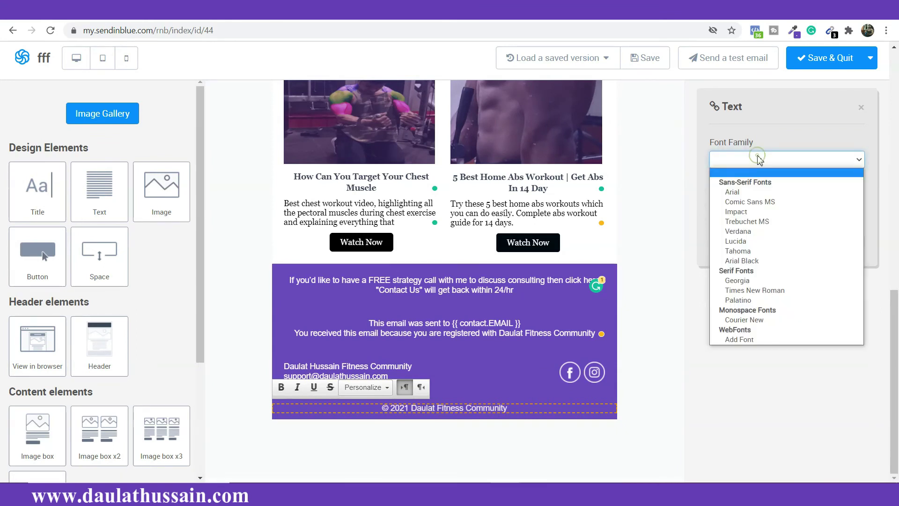
click(770, 275)
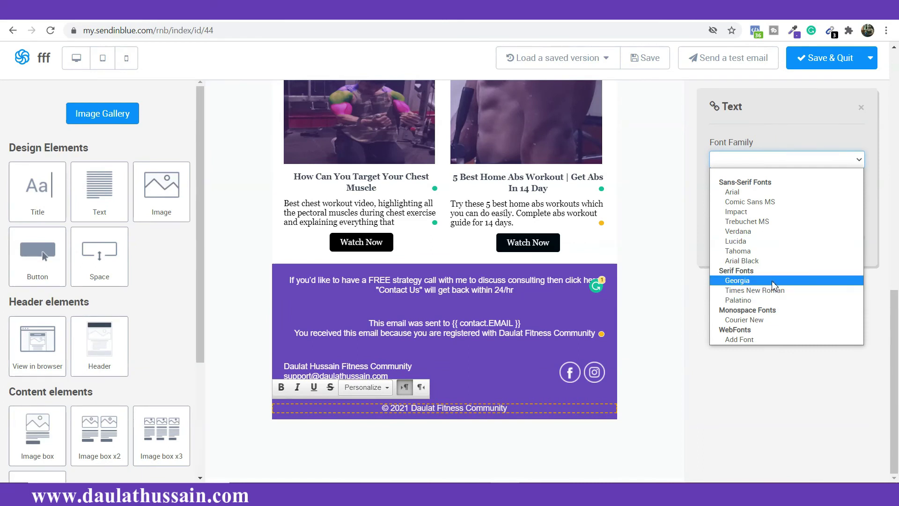
click(772, 281)
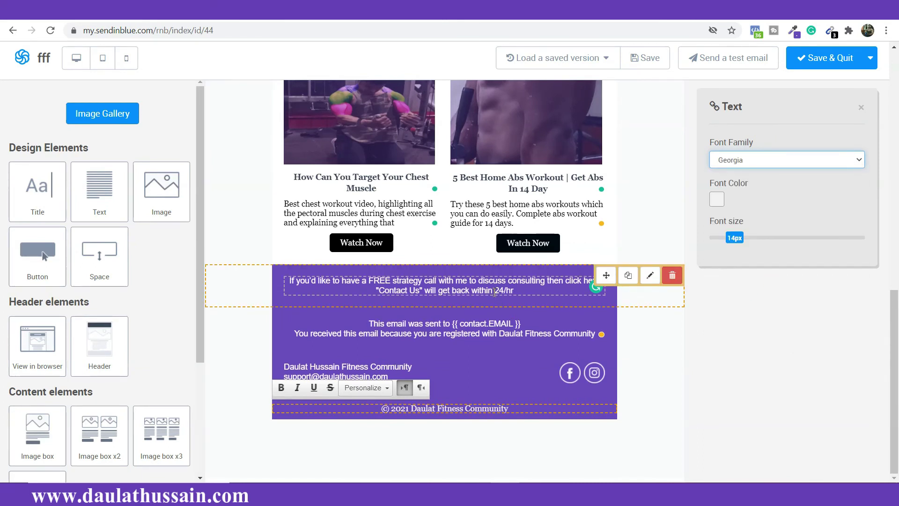
Step: Switch the email-notice lines to the Georgia font
click(726, 159)
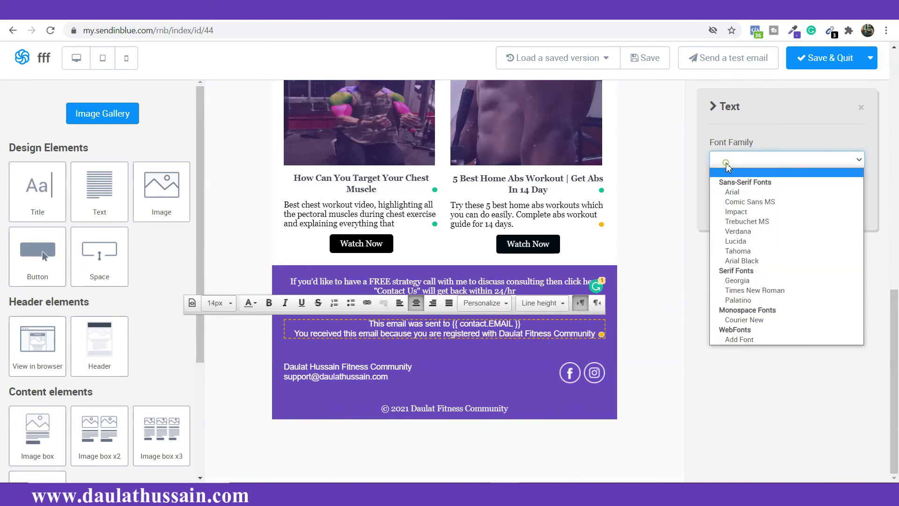
click(747, 282)
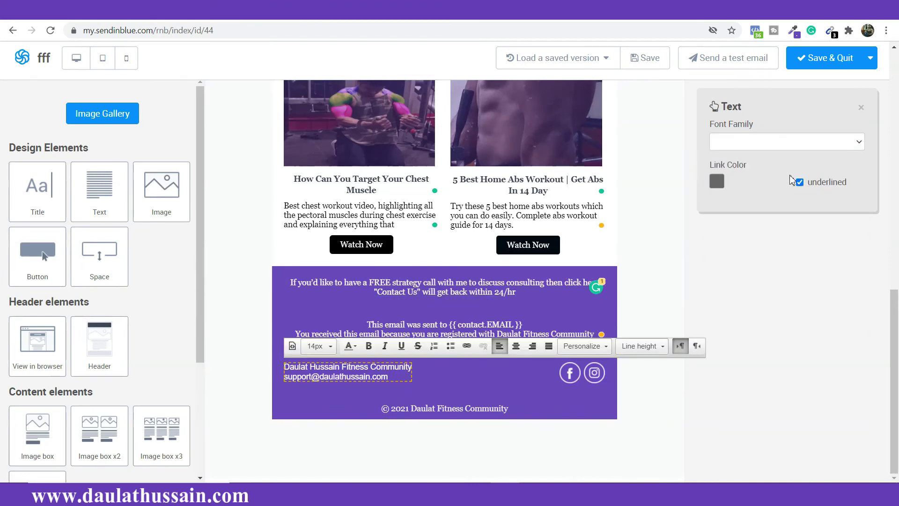
click(790, 146)
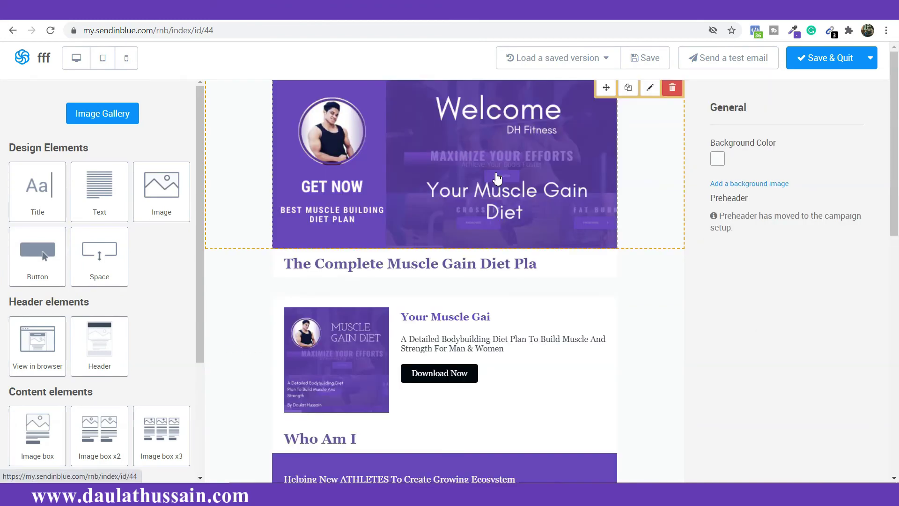
Step: Scroll through the whole email, then drop a View in browser block below the copyright row
scroll(498, 181, down, 9)
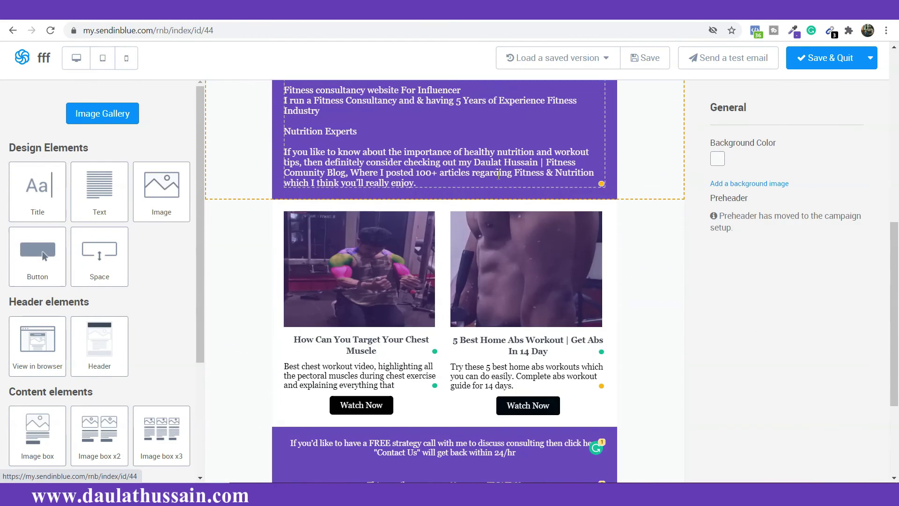
scroll(489, 201, up, 4)
scroll(489, 205, up, 5)
scroll(458, 179, down, 13)
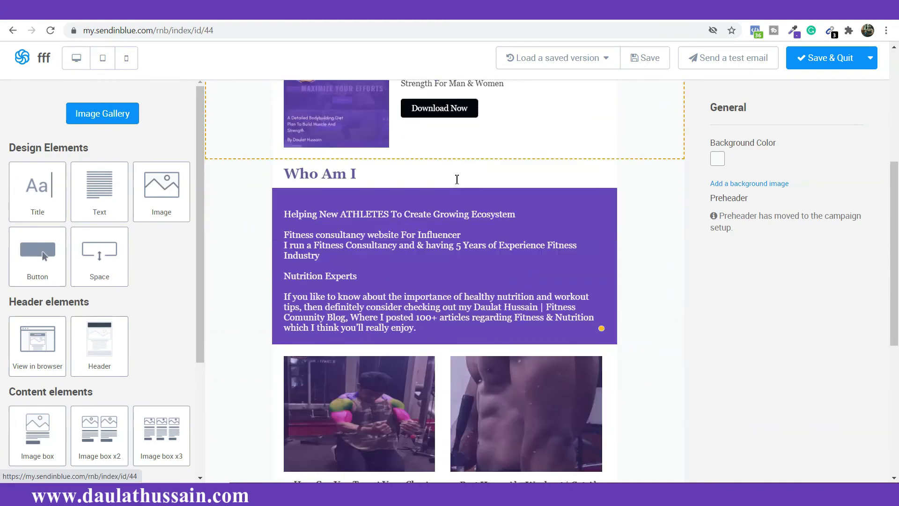
scroll(458, 180, up, 3)
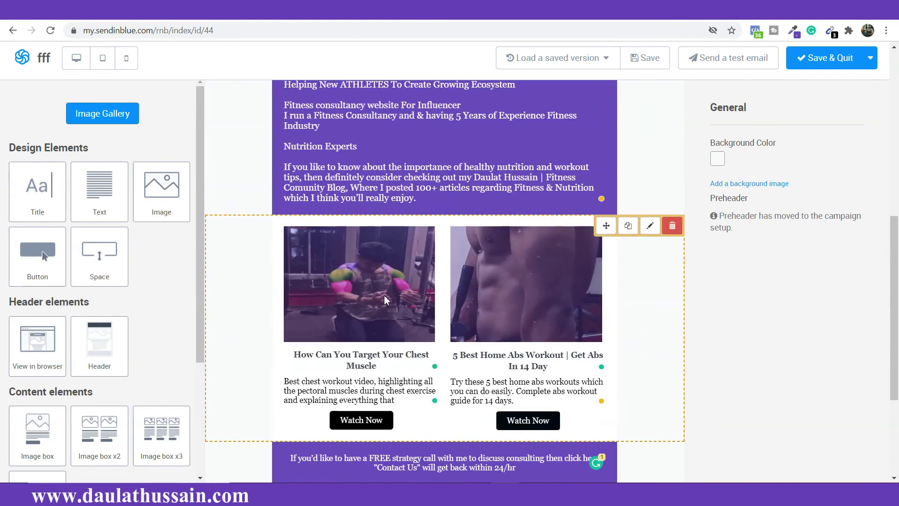
scroll(444, 331, up, 5)
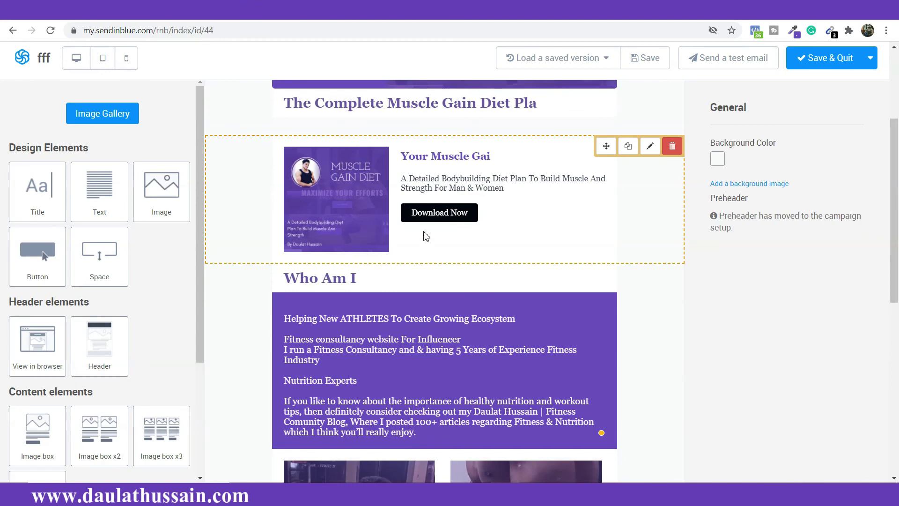
scroll(426, 236, down, 9)
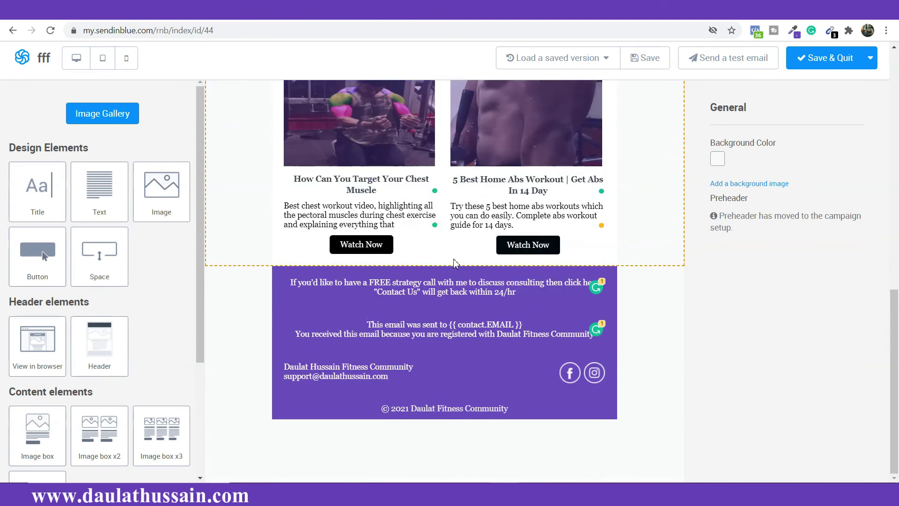
scroll(440, 248, up, 5)
scroll(457, 262, down, 3)
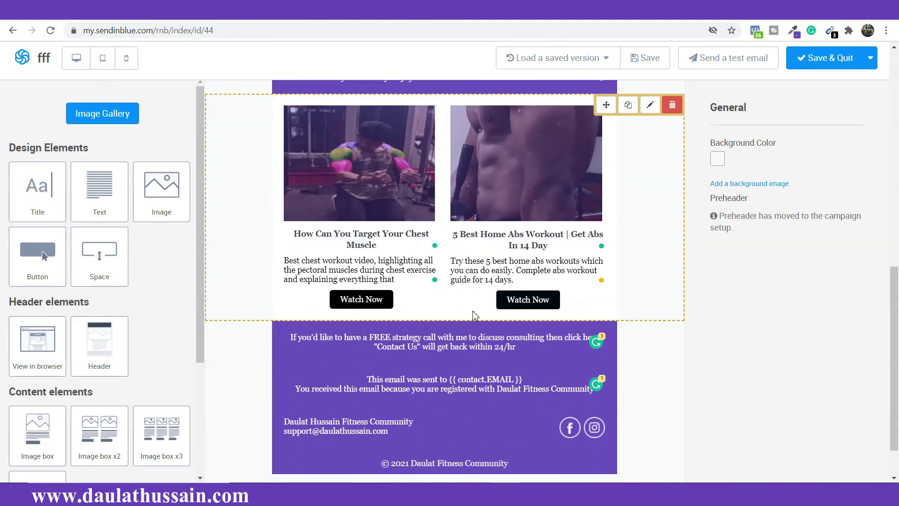
scroll(435, 277, down, 1)
scroll(129, 311, down, 3)
scroll(129, 306, up, 1)
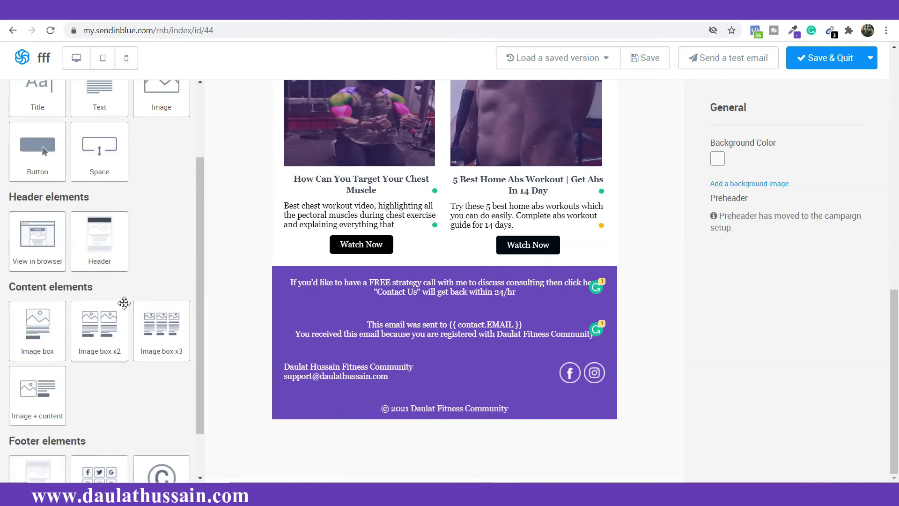
drag(29, 249, 245, 422)
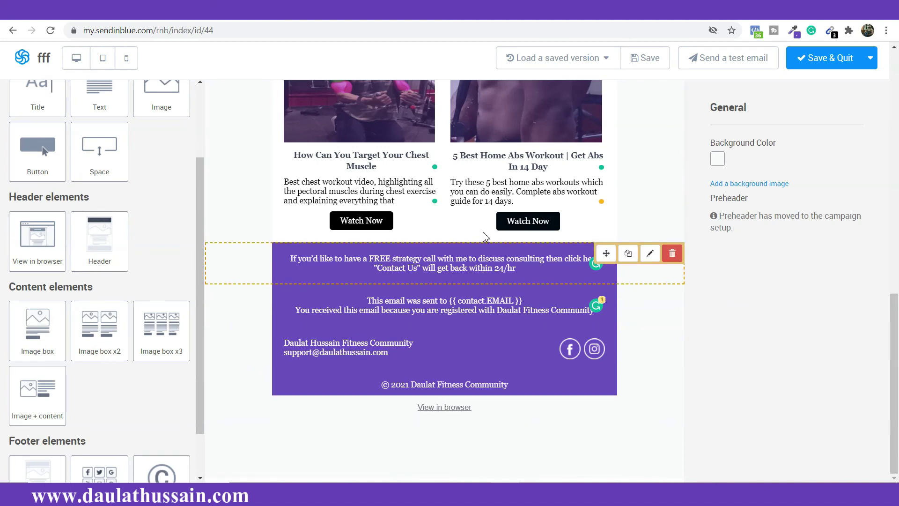
Step: Style the View in browser link in Georgia with near-white #fafafa colour
triple_click(450, 406)
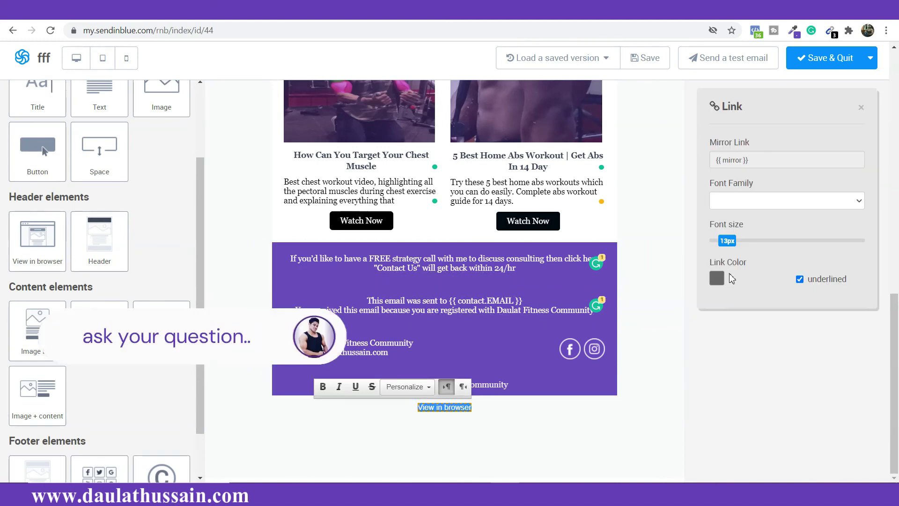
click(751, 202)
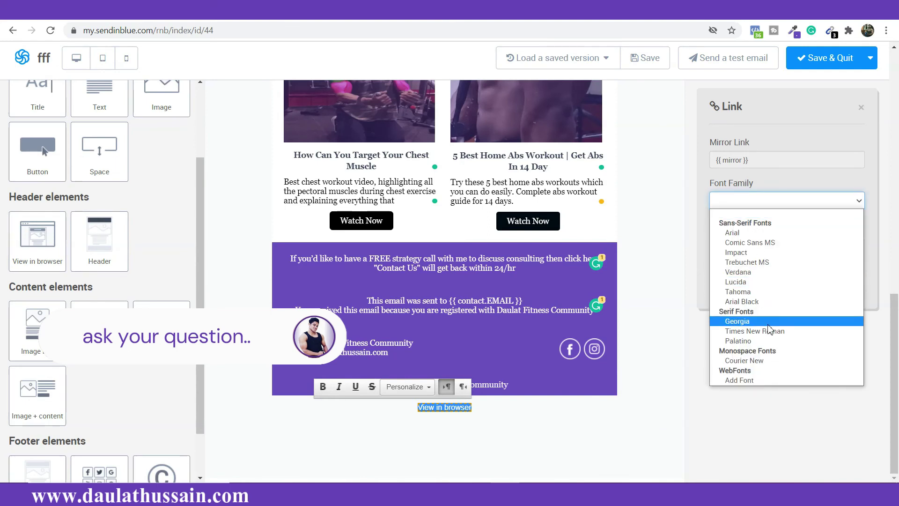
click(739, 321)
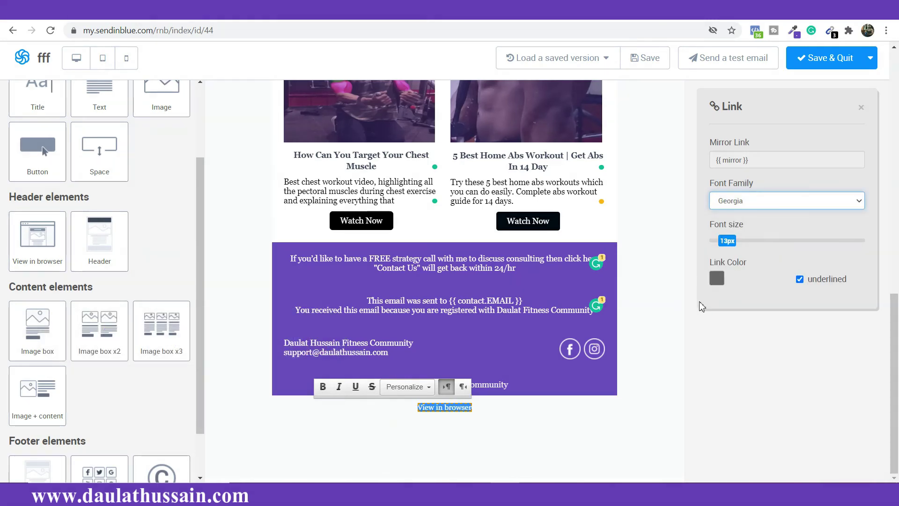
click(716, 278)
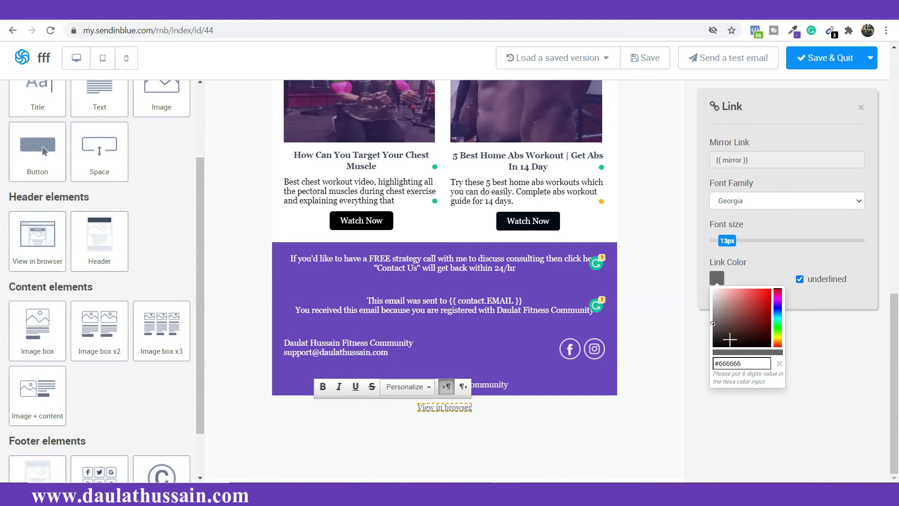
triple_click(739, 364)
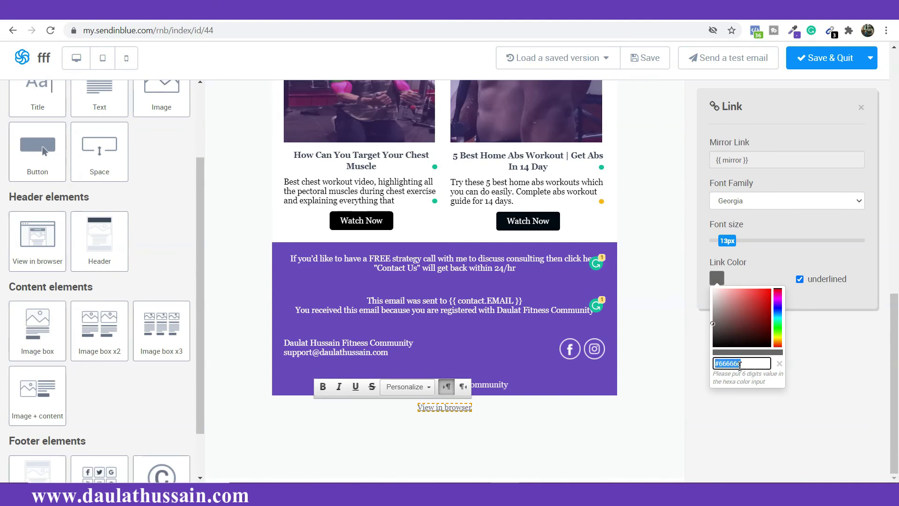
drag(718, 326, 713, 289)
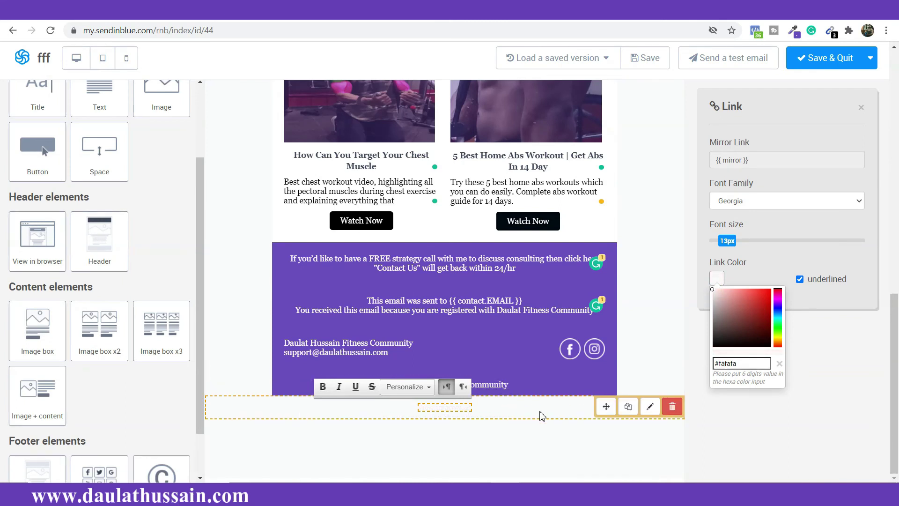
Step: Give the View in browser row a #6847BC purple background
click(533, 411)
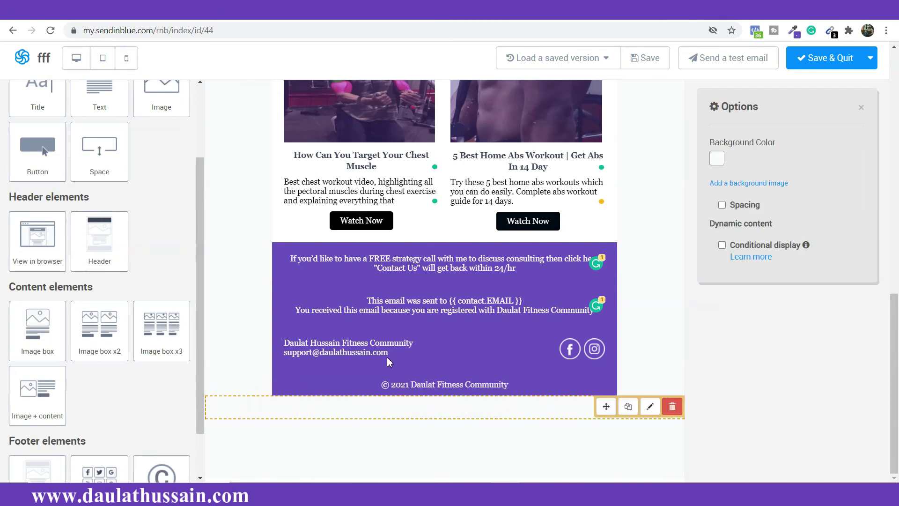
click(722, 161)
double_click(735, 244)
text(#6847BC)
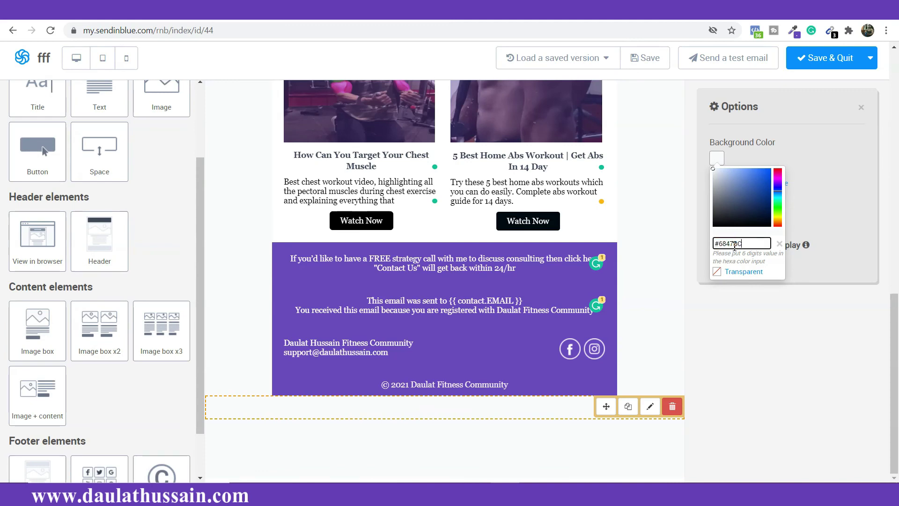
click(573, 449)
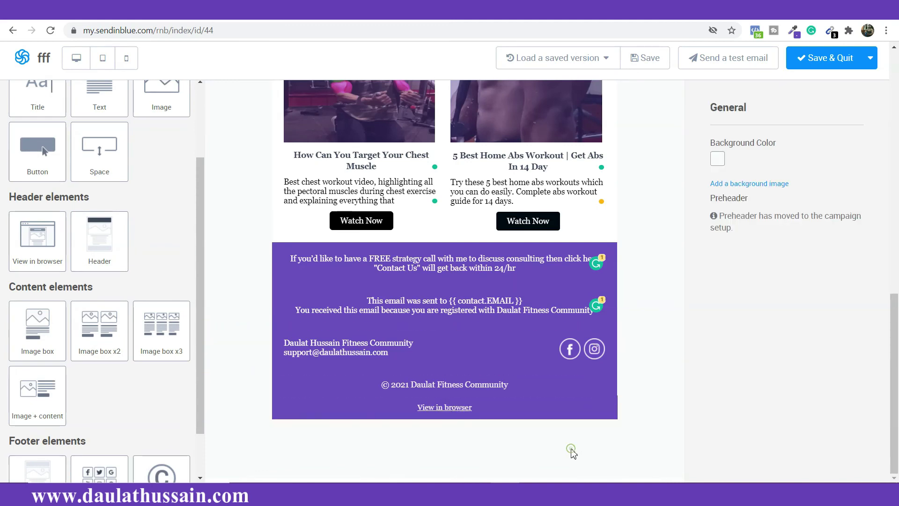
scroll(489, 346, up, 5)
scroll(488, 346, up, 5)
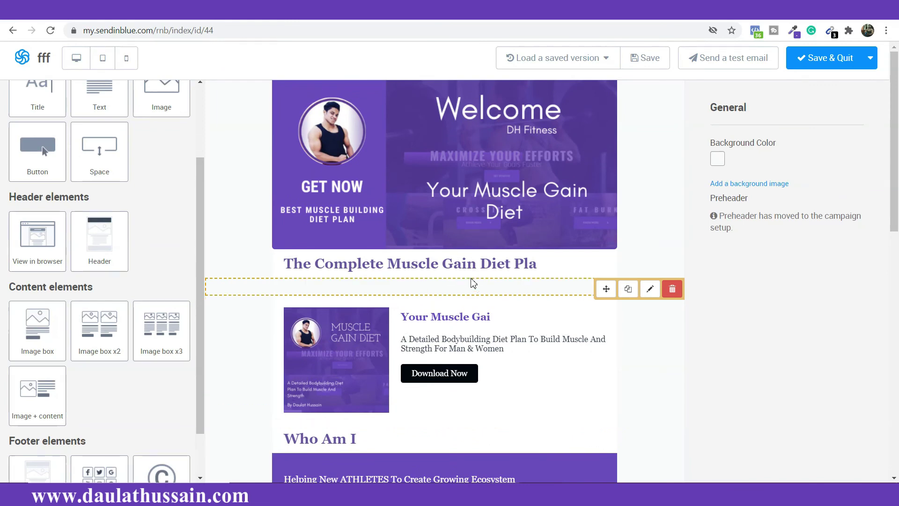
scroll(473, 283, down, 12)
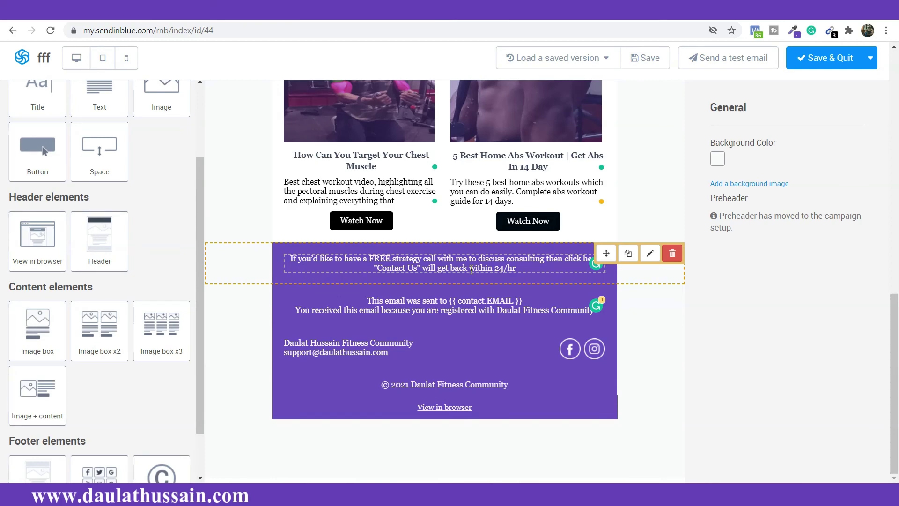
scroll(472, 263, up, 12)
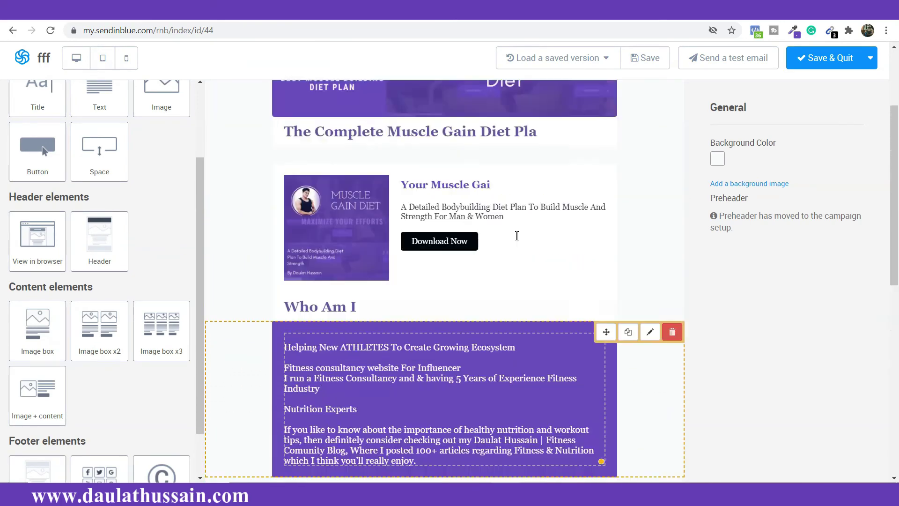
scroll(445, 265, down, 6)
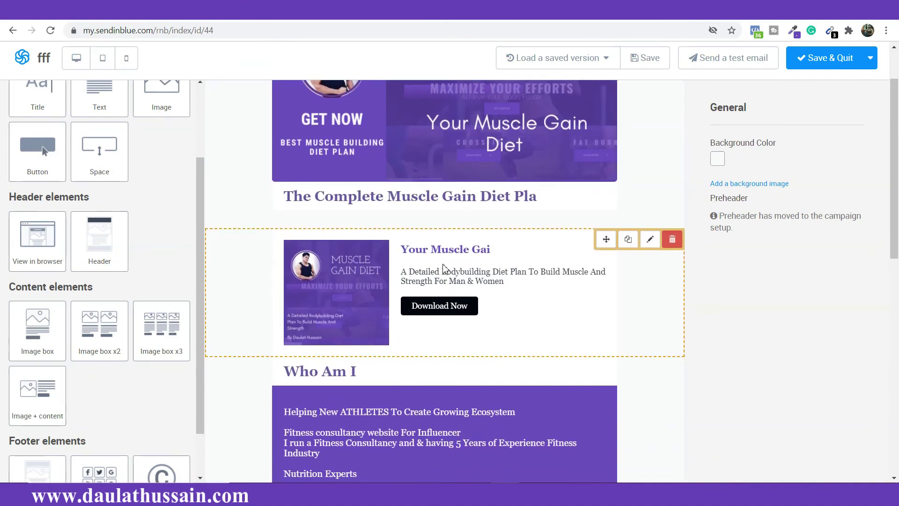
scroll(446, 267, down, 6)
scroll(445, 264, up, 12)
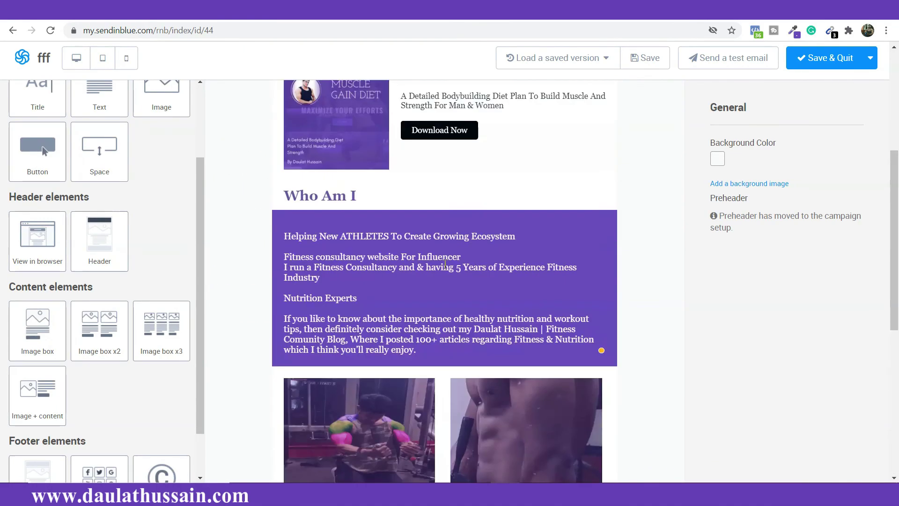
scroll(445, 264, down, 6)
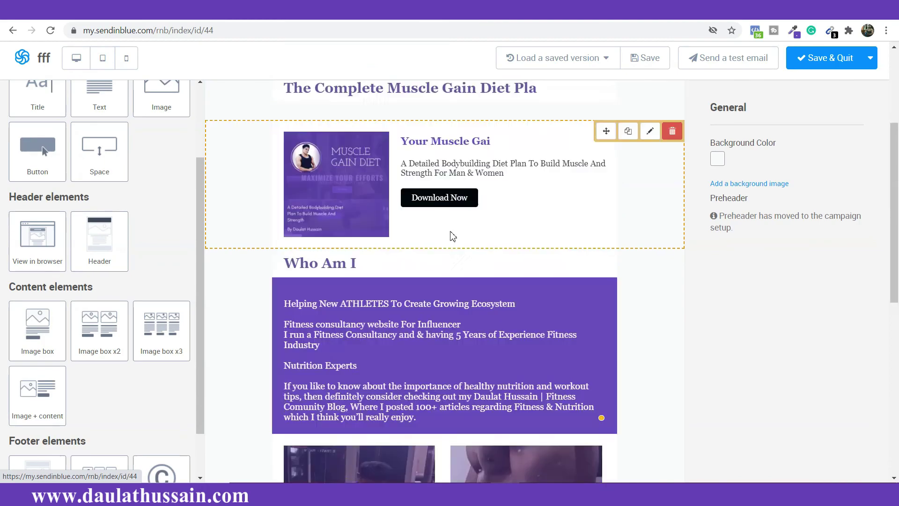
scroll(450, 260, down, 5)
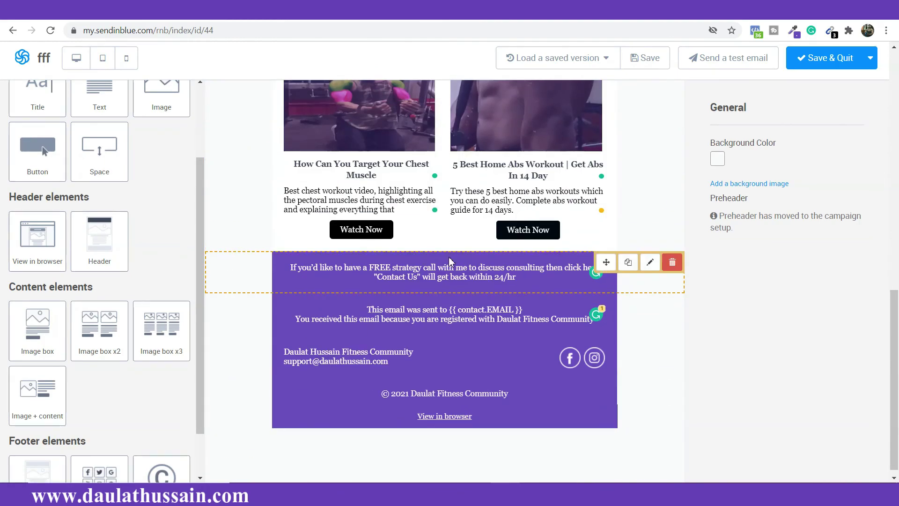
scroll(448, 261, up, 10)
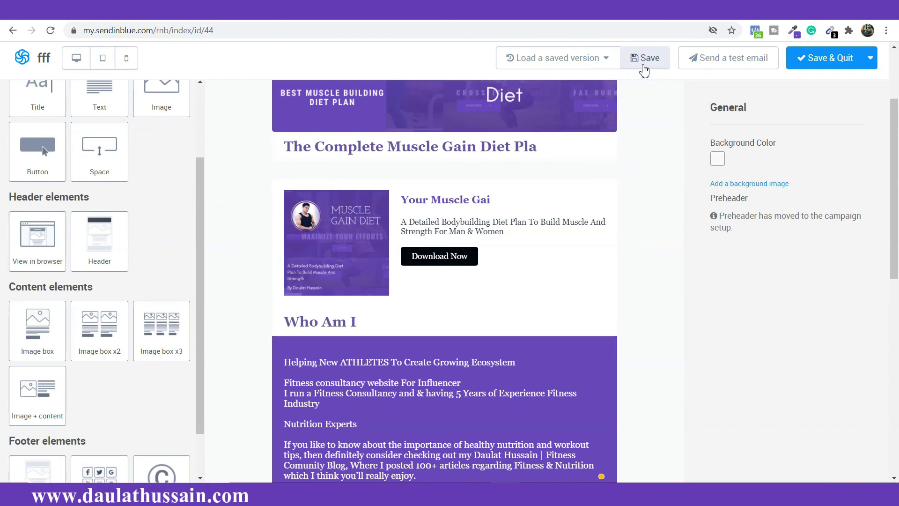
Step: Save the email design, look it over, and bring up the Send a test email window
click(645, 68)
scroll(431, 184, up, 3)
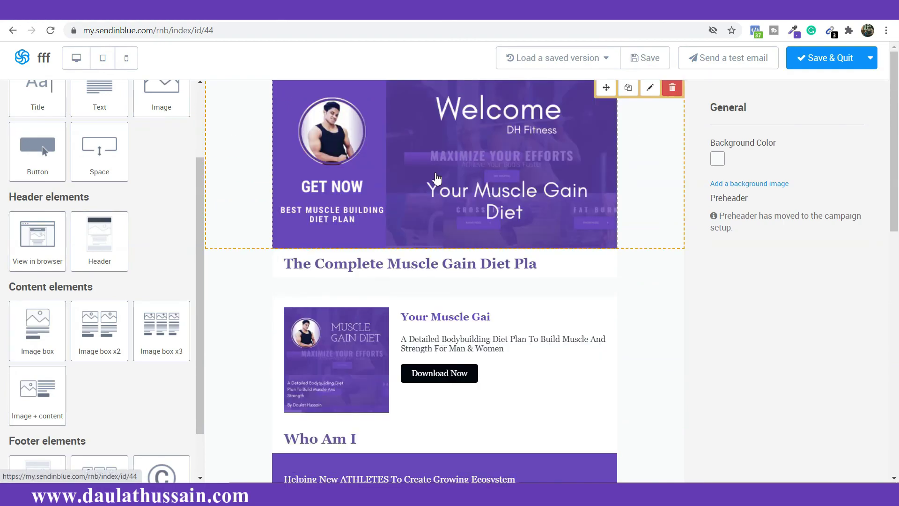
scroll(431, 230, down, 9)
scroll(431, 230, down, 3)
scroll(412, 281, up, 12)
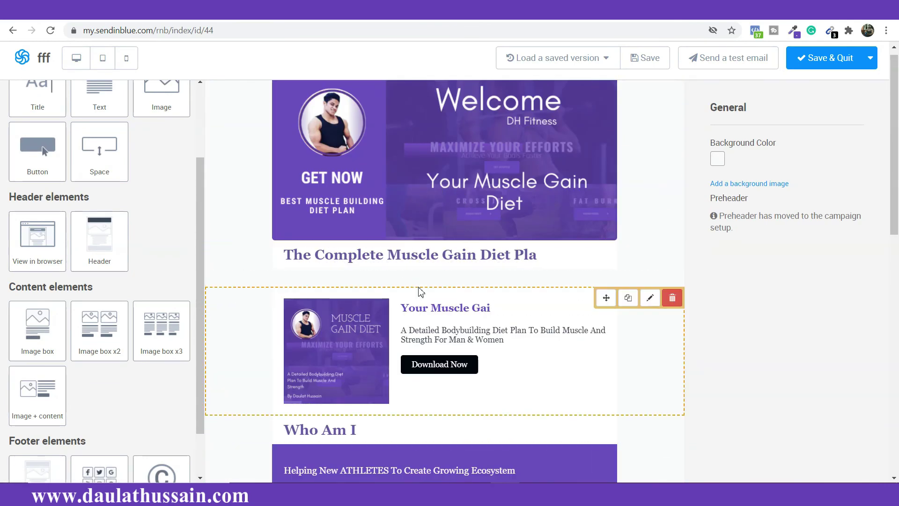
scroll(409, 309, down, 1)
scroll(410, 294, down, 4)
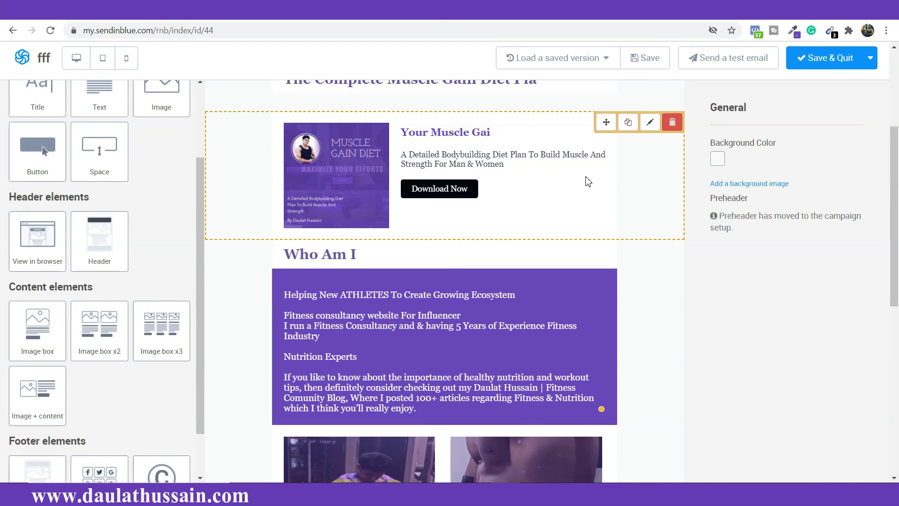
click(708, 66)
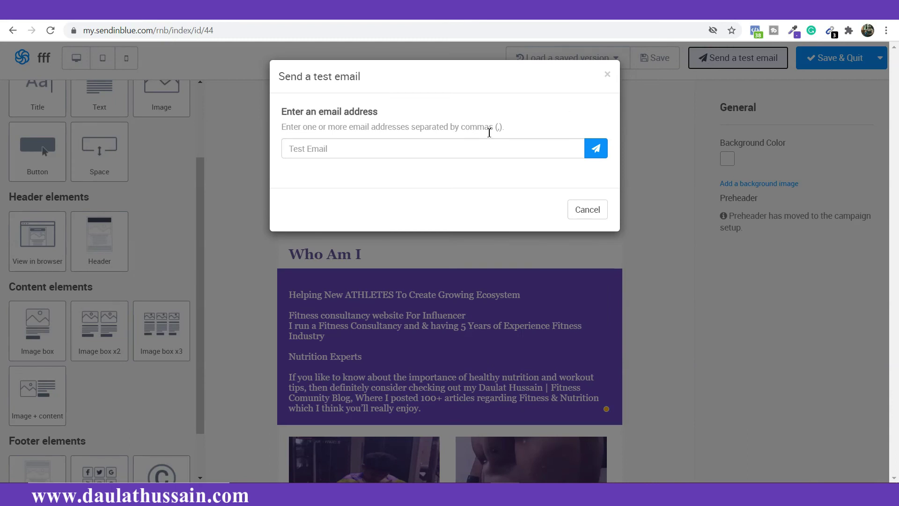
Step: Send the test to the suggested account address and dismiss the success message
click(477, 150)
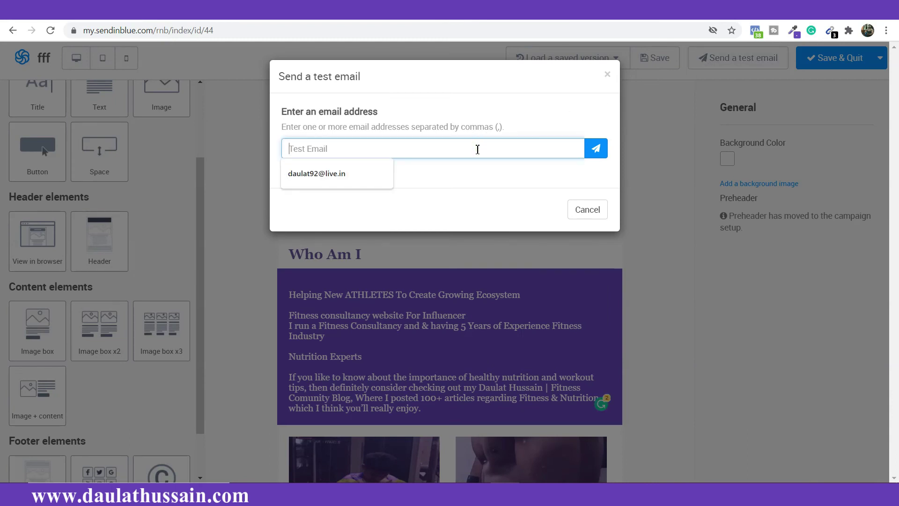
click(356, 175)
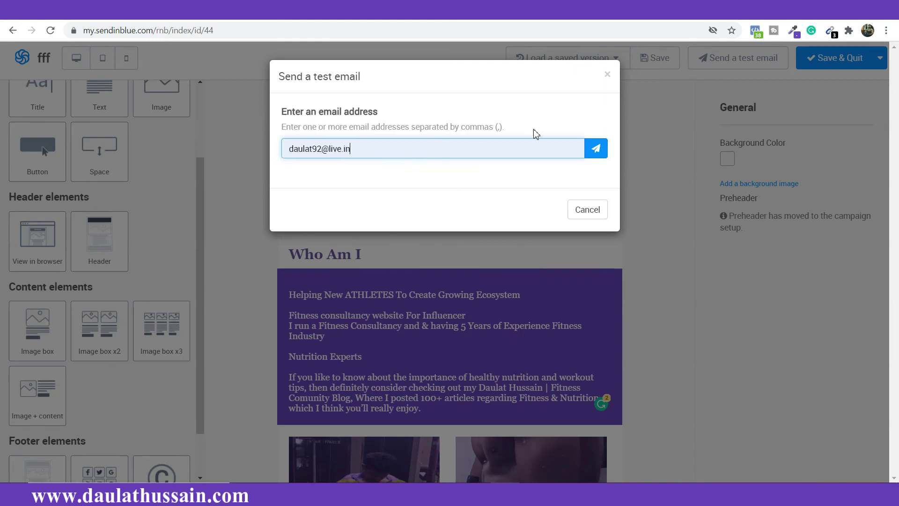
click(593, 155)
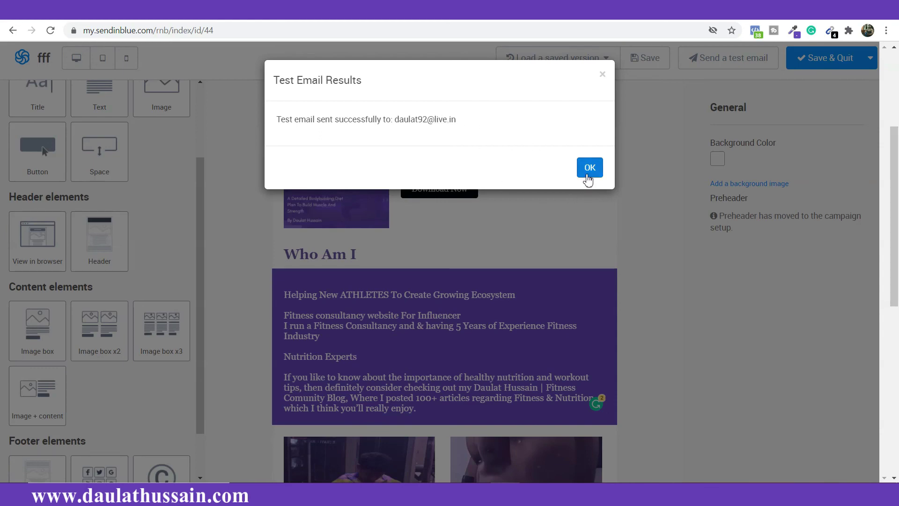
click(589, 177)
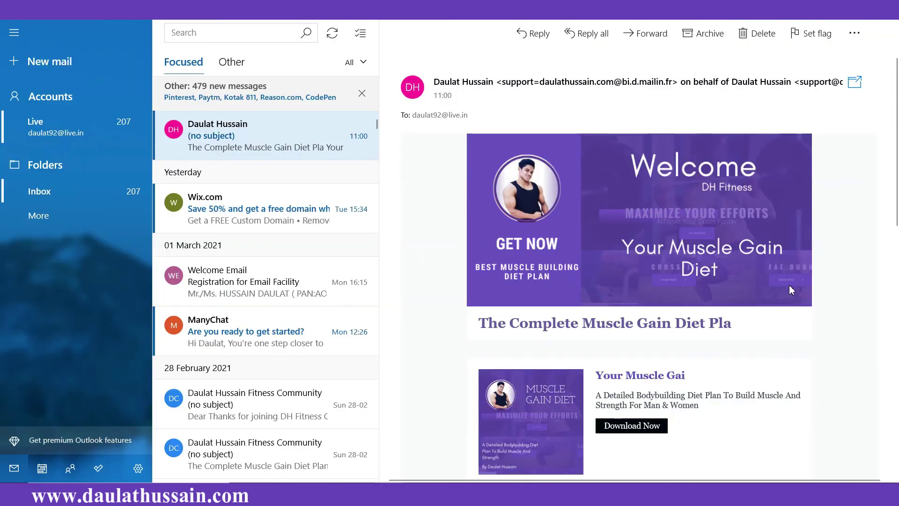
Step: Scroll through the test message in Windows Mail, checking banner, articles and purple footer
scroll(651, 202, down, 10)
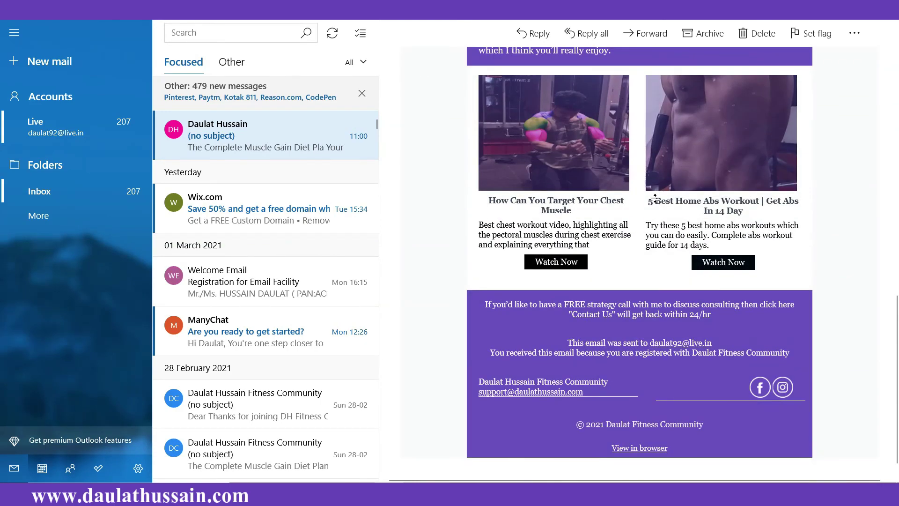
scroll(655, 199, up, 10)
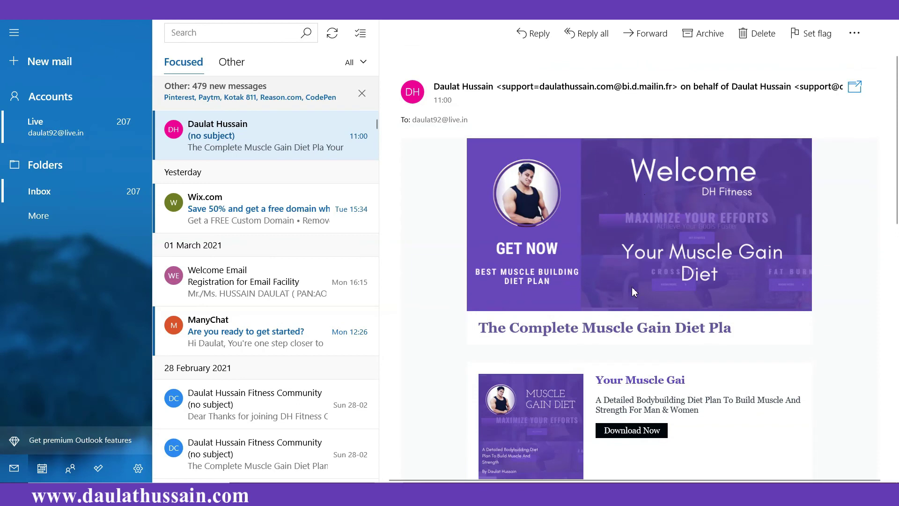
scroll(632, 288, down, 3)
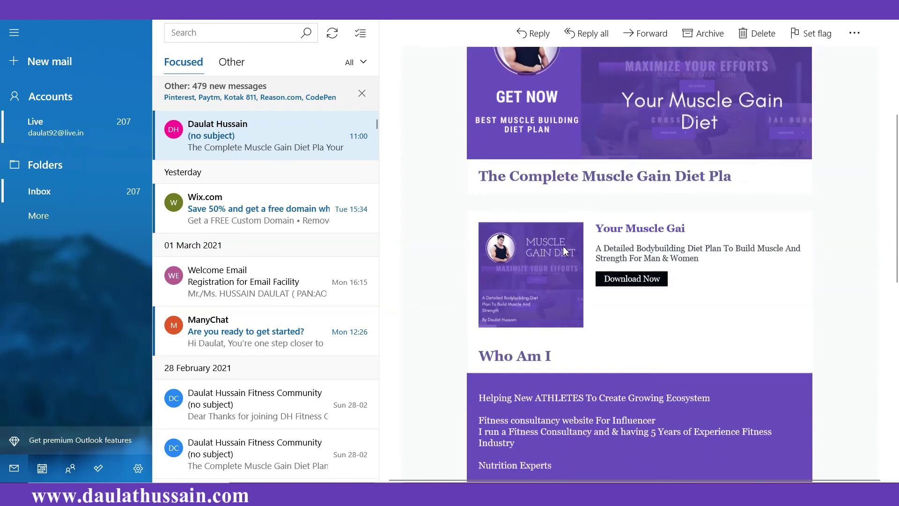
scroll(565, 252, down, 8)
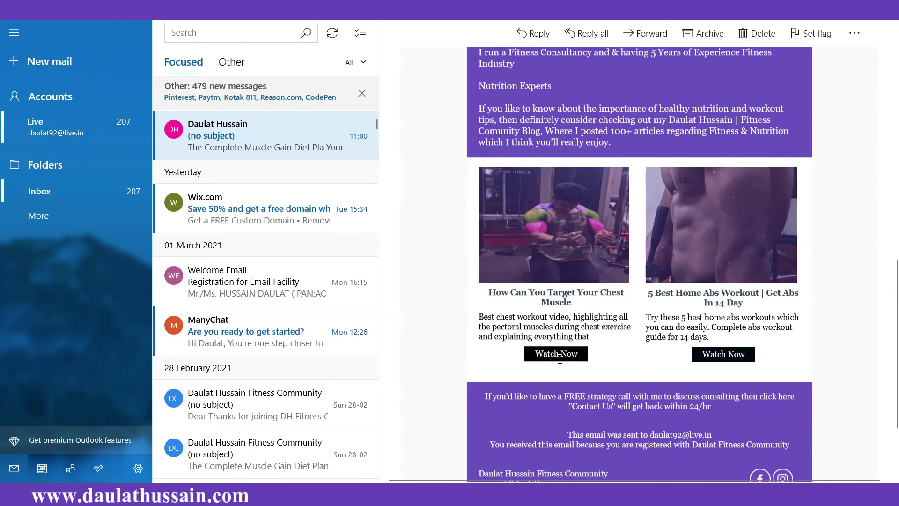
scroll(779, 336, up, 15)
scroll(634, 333, down, 1)
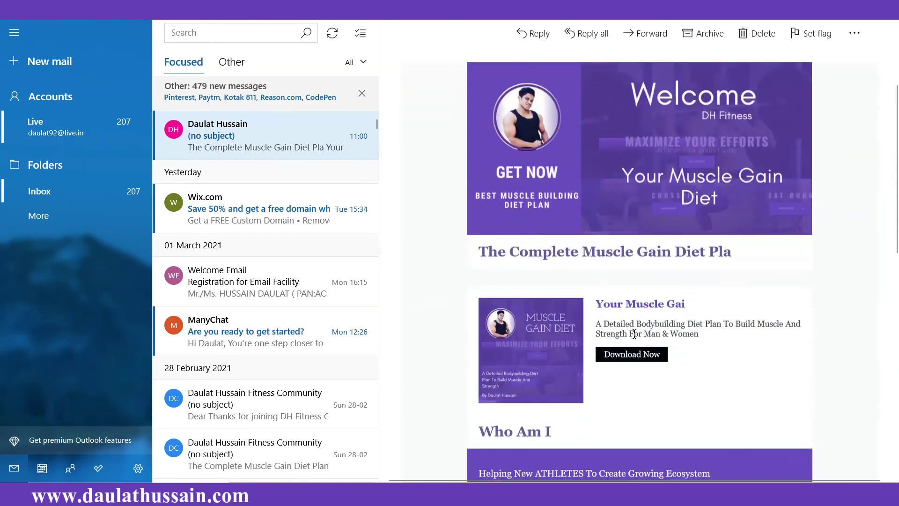
scroll(665, 361, down, 2)
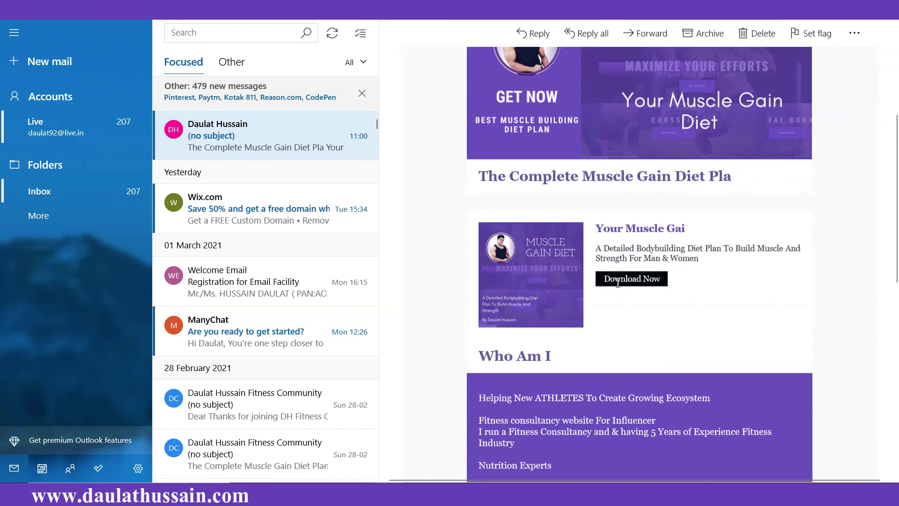
scroll(613, 276, up, 5)
scroll(595, 248, down, 10)
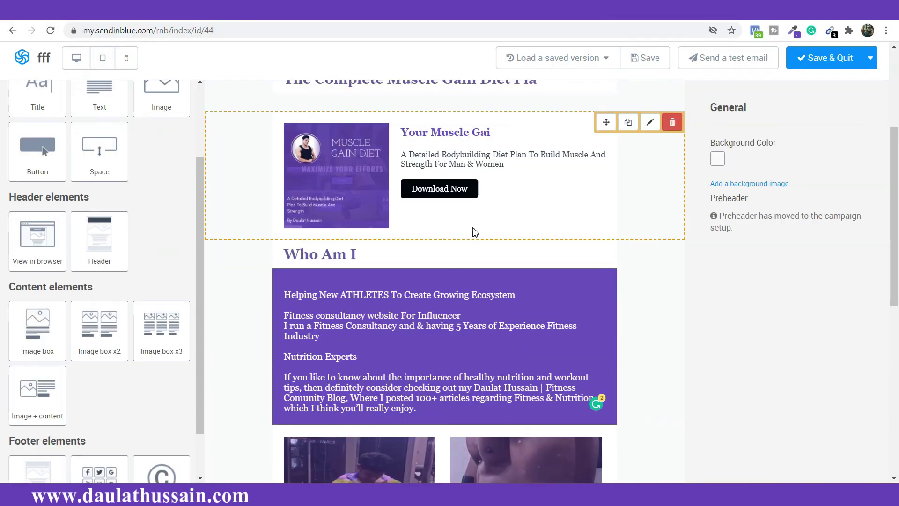
Step: Save and quit the email editor, then switch the campaign preview to the mobile layout
scroll(519, 263, up, 4)
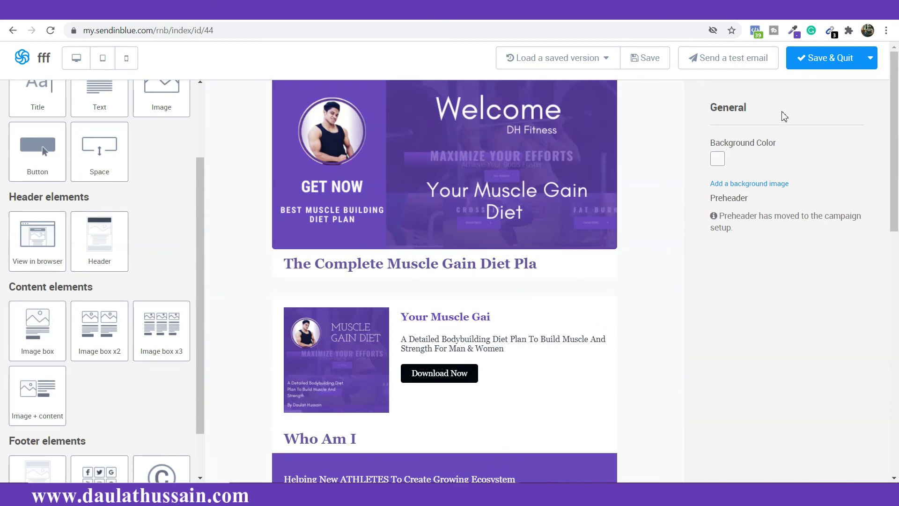
click(840, 62)
scroll(493, 253, down, 5)
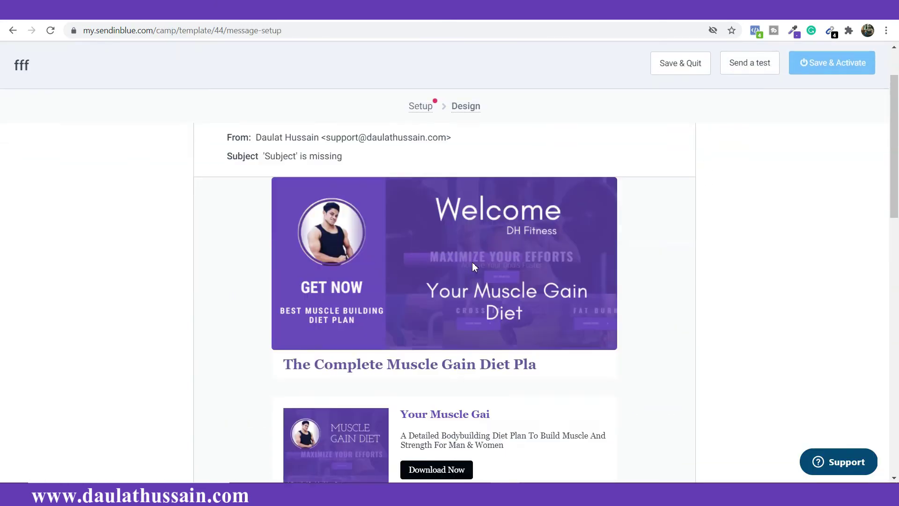
scroll(493, 254, down, 12)
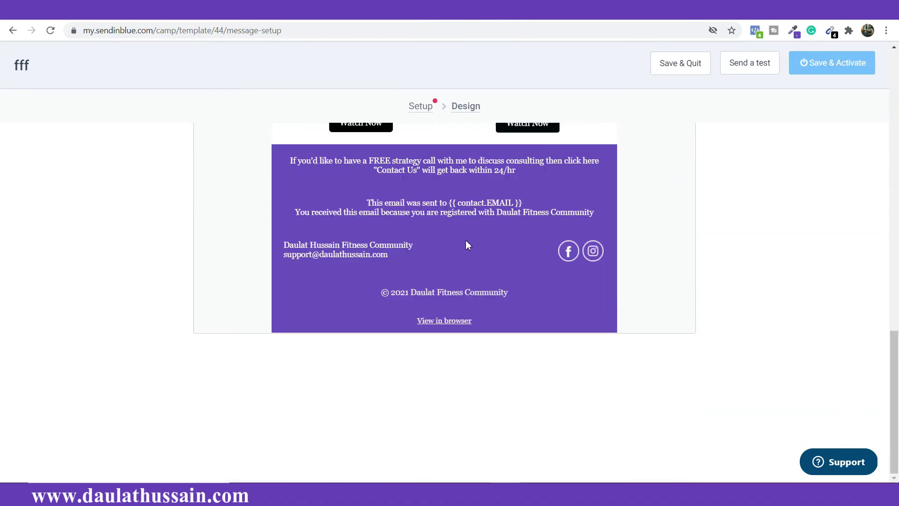
scroll(477, 249, up, 18)
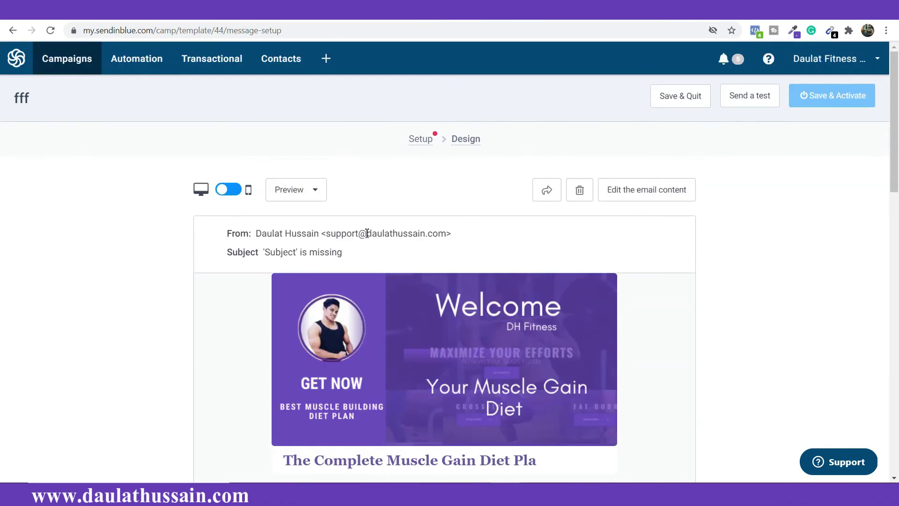
click(229, 190)
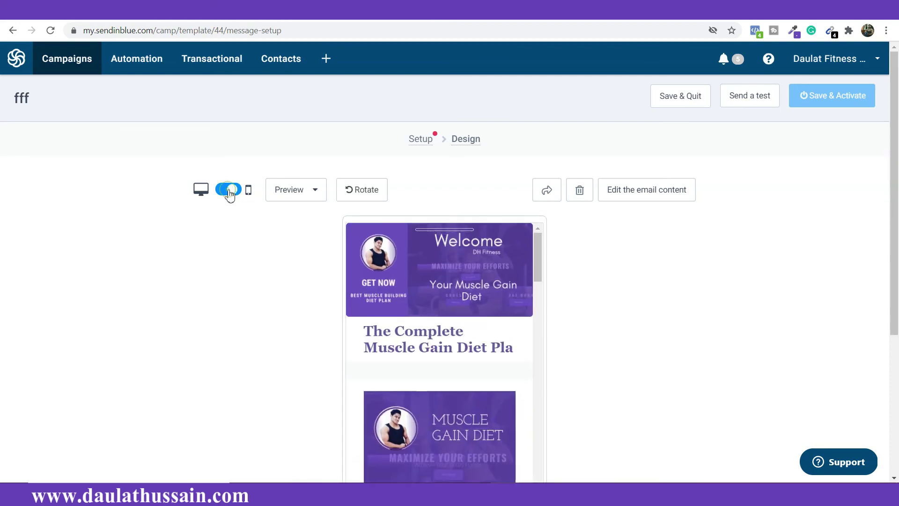
Step: Switch the Welcome DH Fitness preview back to desktop and review its Muscle Gain Diet banner and download section
scroll(482, 332, down, 5)
scroll(480, 323, down, 8)
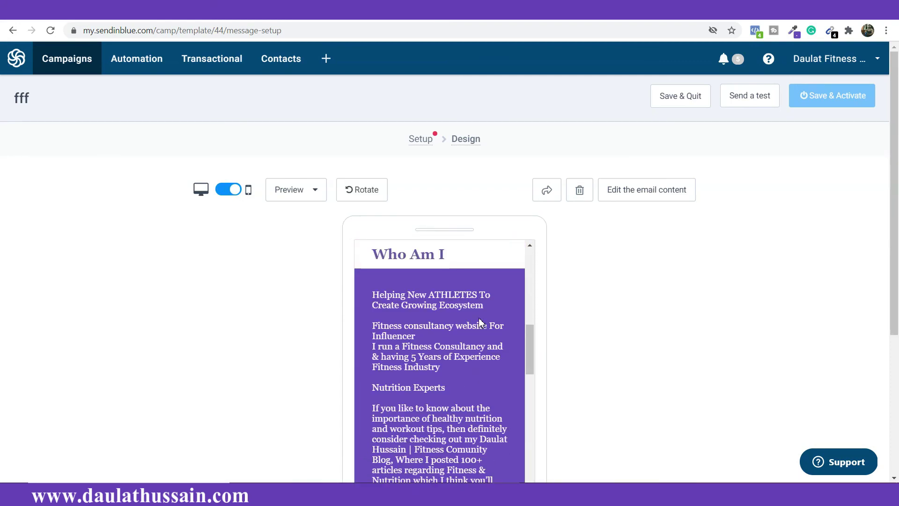
scroll(478, 319, up, 10)
scroll(473, 299, up, 1)
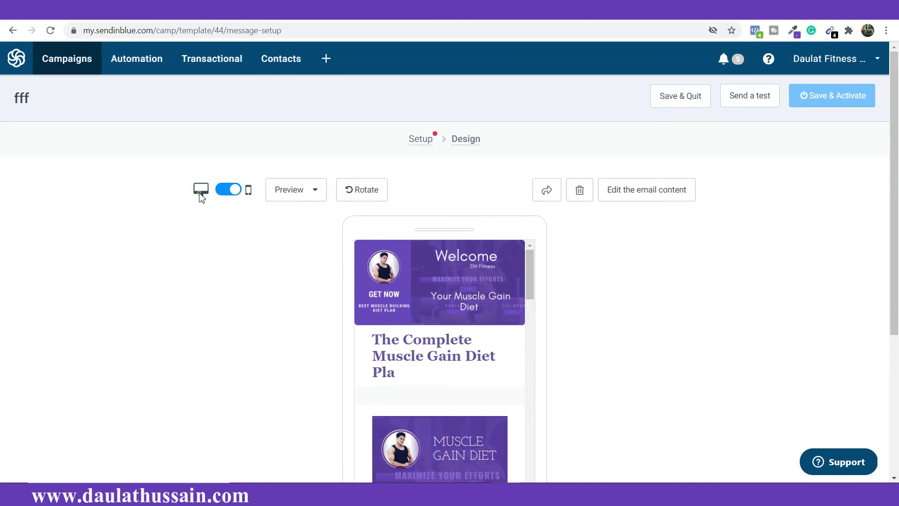
click(229, 192)
scroll(511, 372, down, 1)
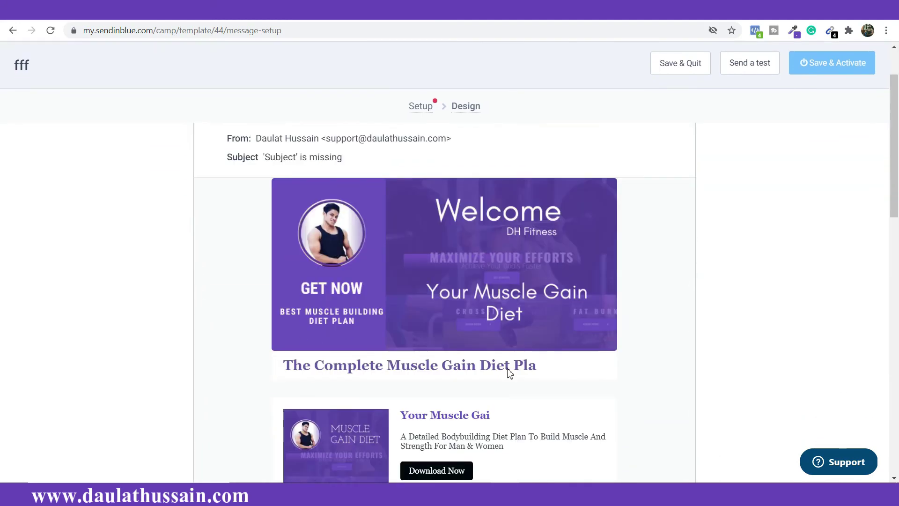
scroll(510, 373, down, 3)
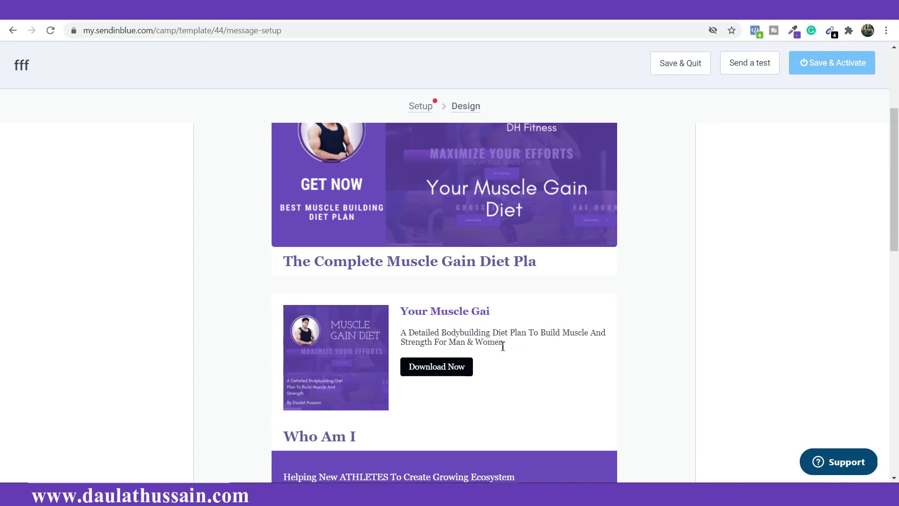
scroll(520, 345, down, 4)
scroll(526, 343, up, 5)
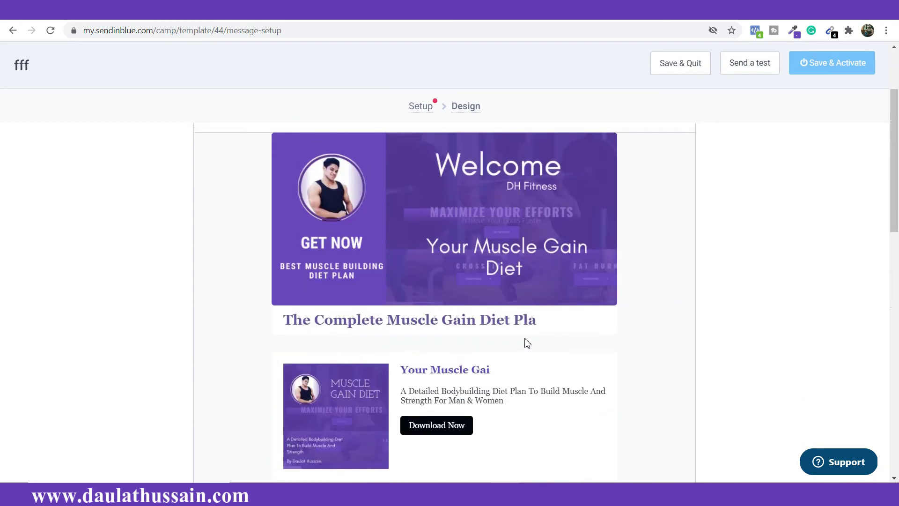